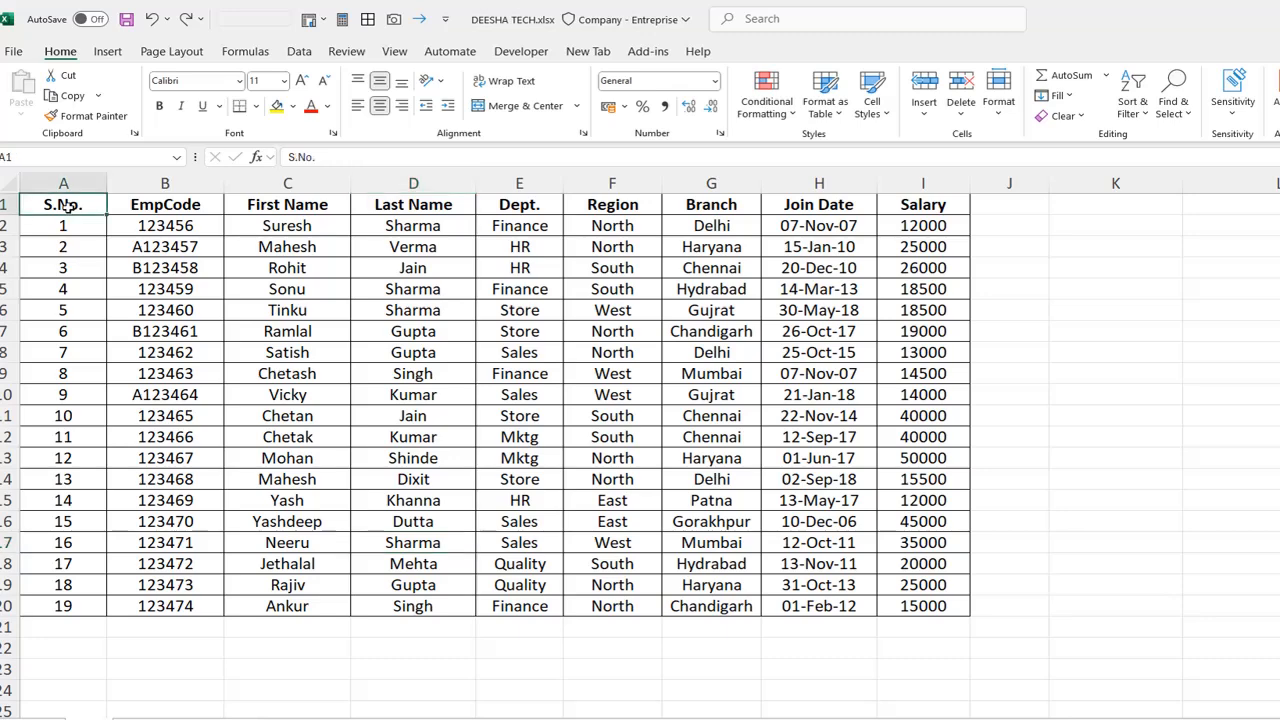
# Examine the employee table's column headers, including First Name, Region, Branch and Join Date
pyautogui.click(1025, 503)
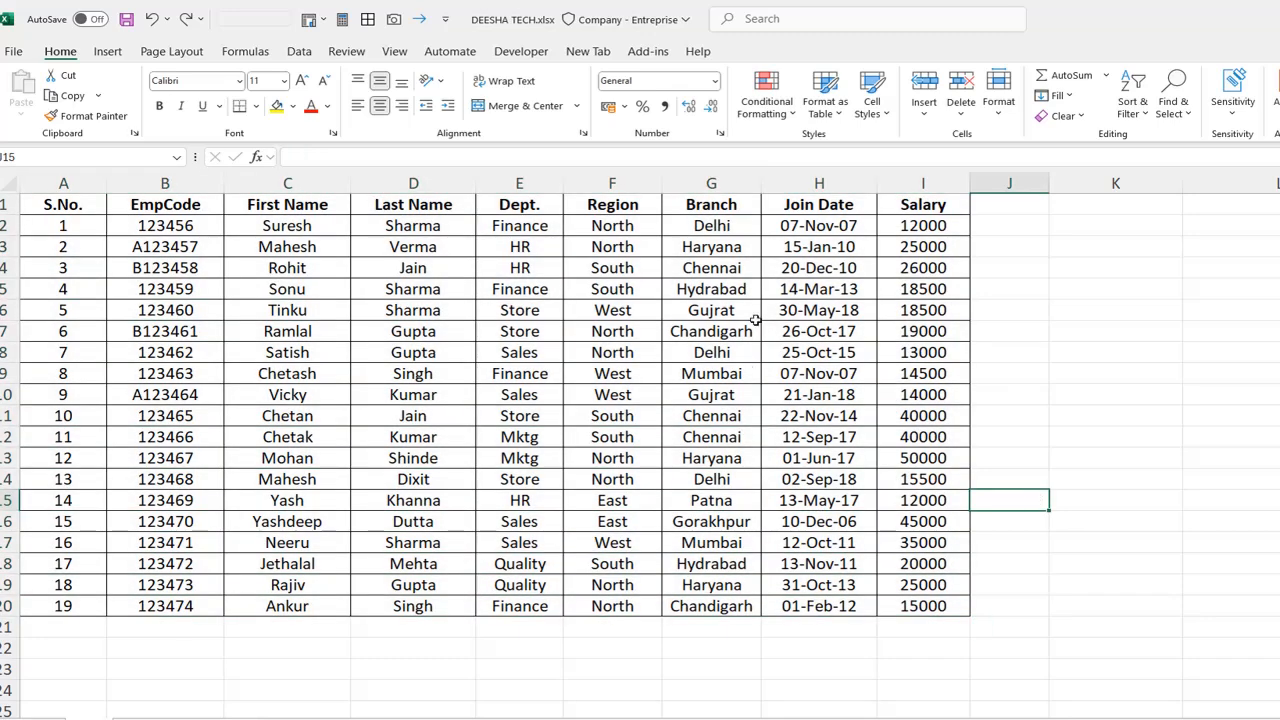
pyautogui.click(750, 206)
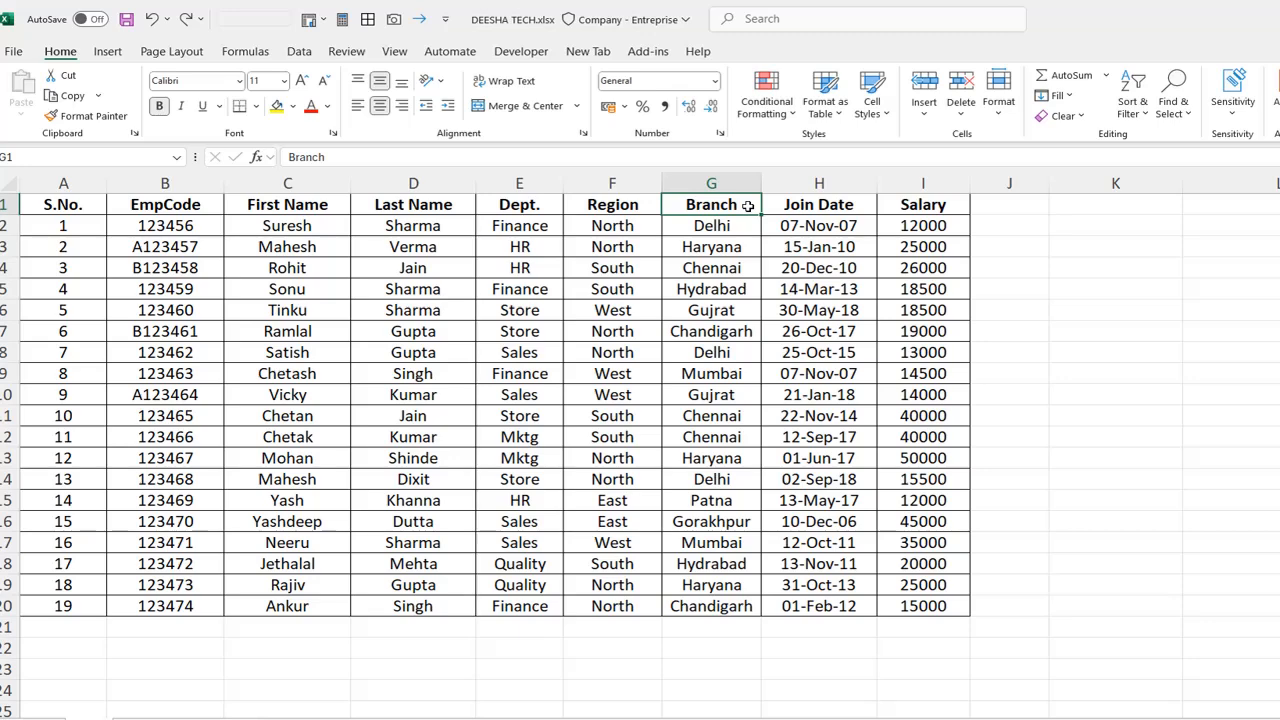
pyautogui.click(635, 208)
pyautogui.click(333, 204)
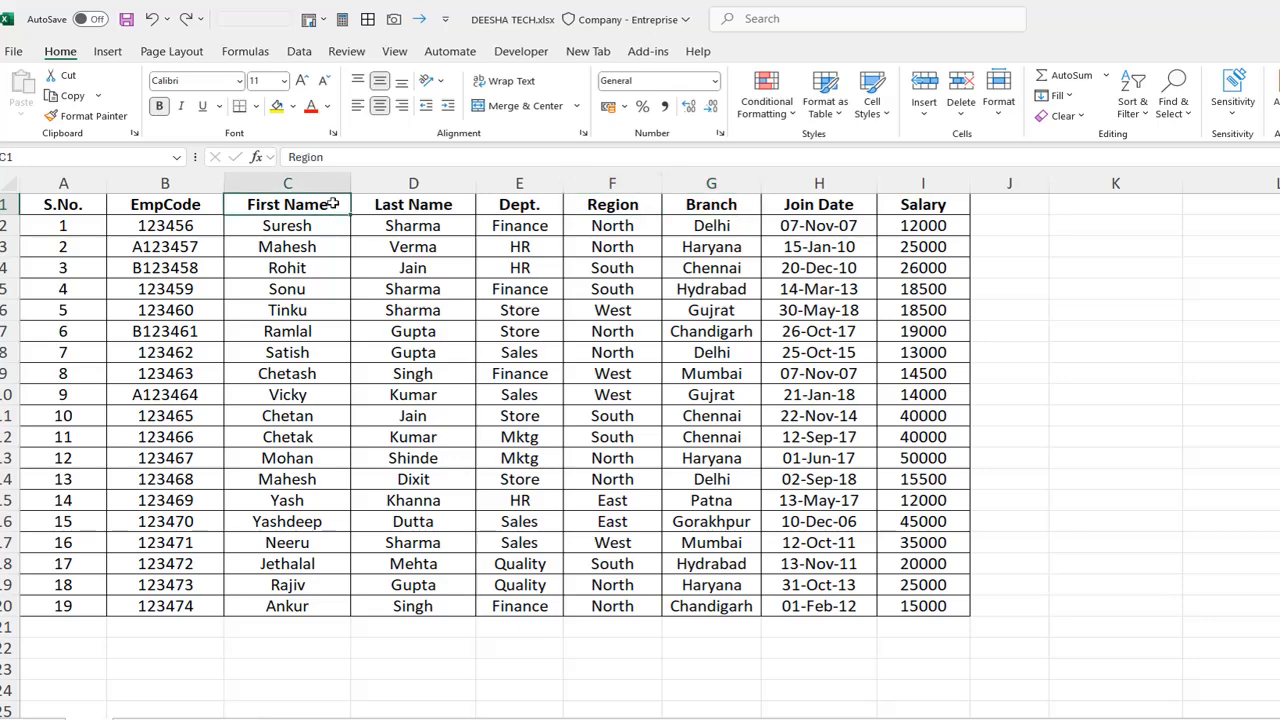
pyautogui.click(620, 208)
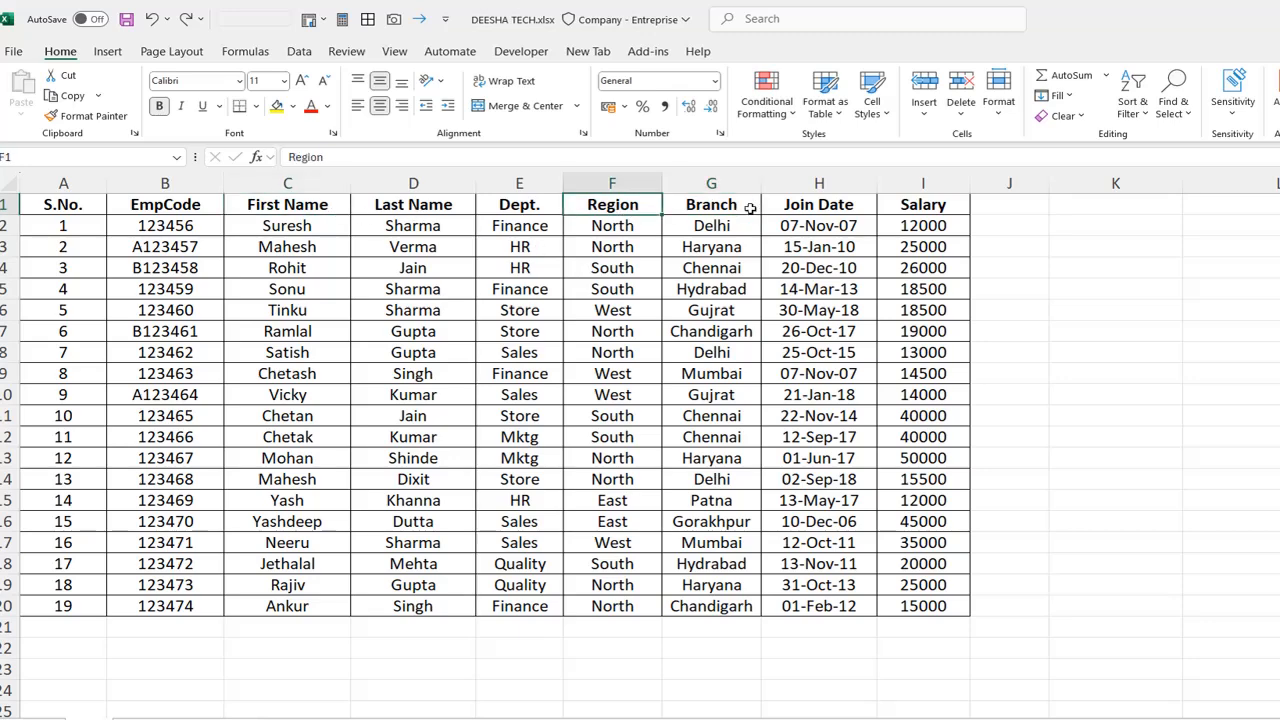
pyautogui.click(790, 206)
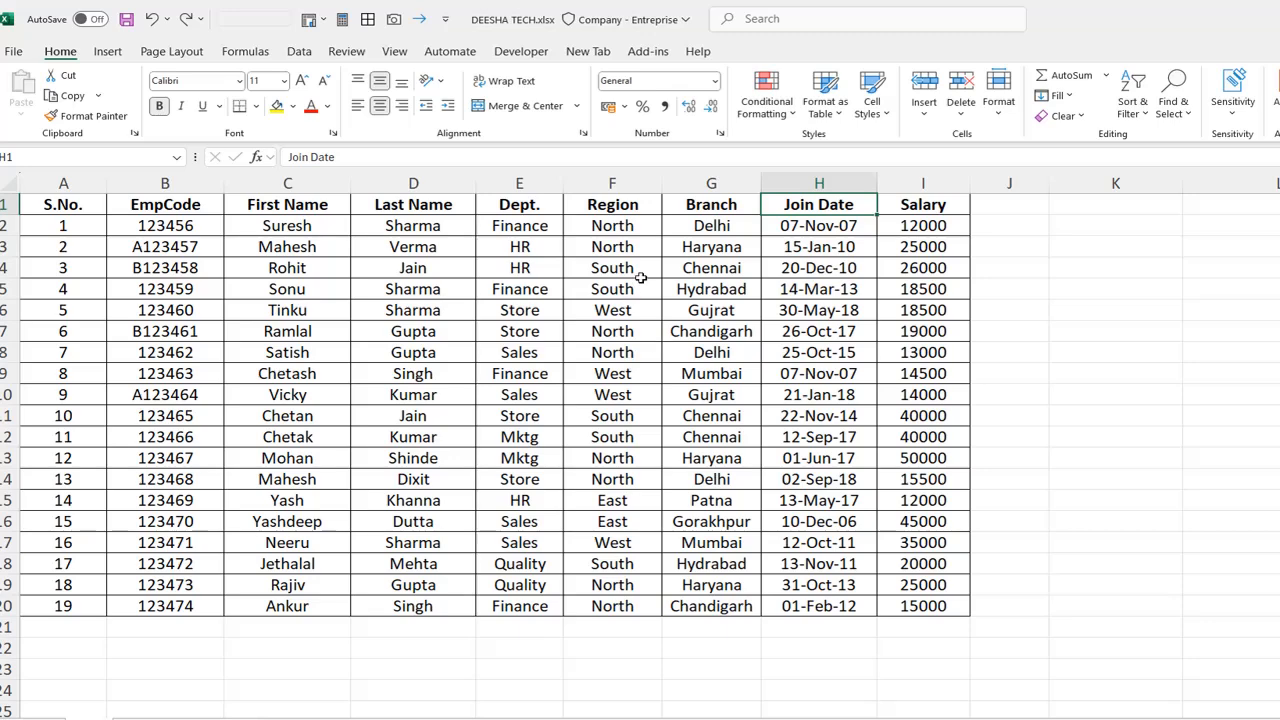
pyautogui.click(620, 253)
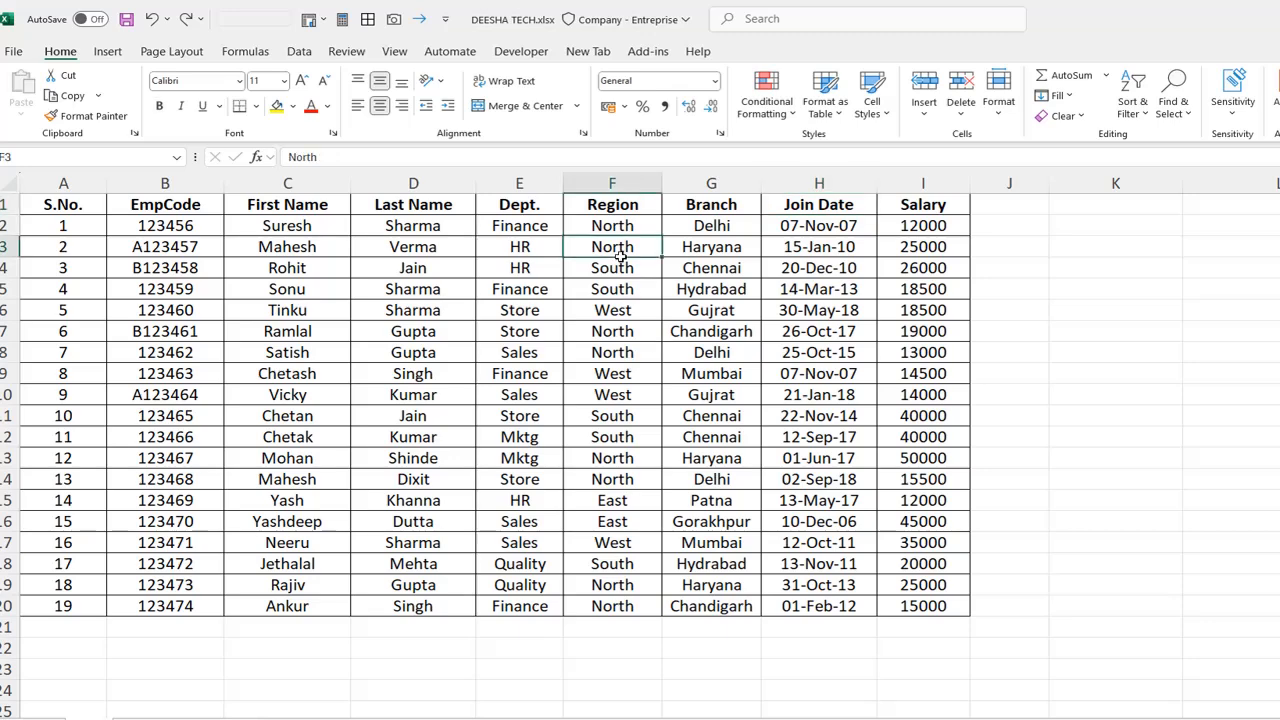
# Turn on filtering for the employee table's header row and check the Branch filter's options
pyautogui.click(430, 262)
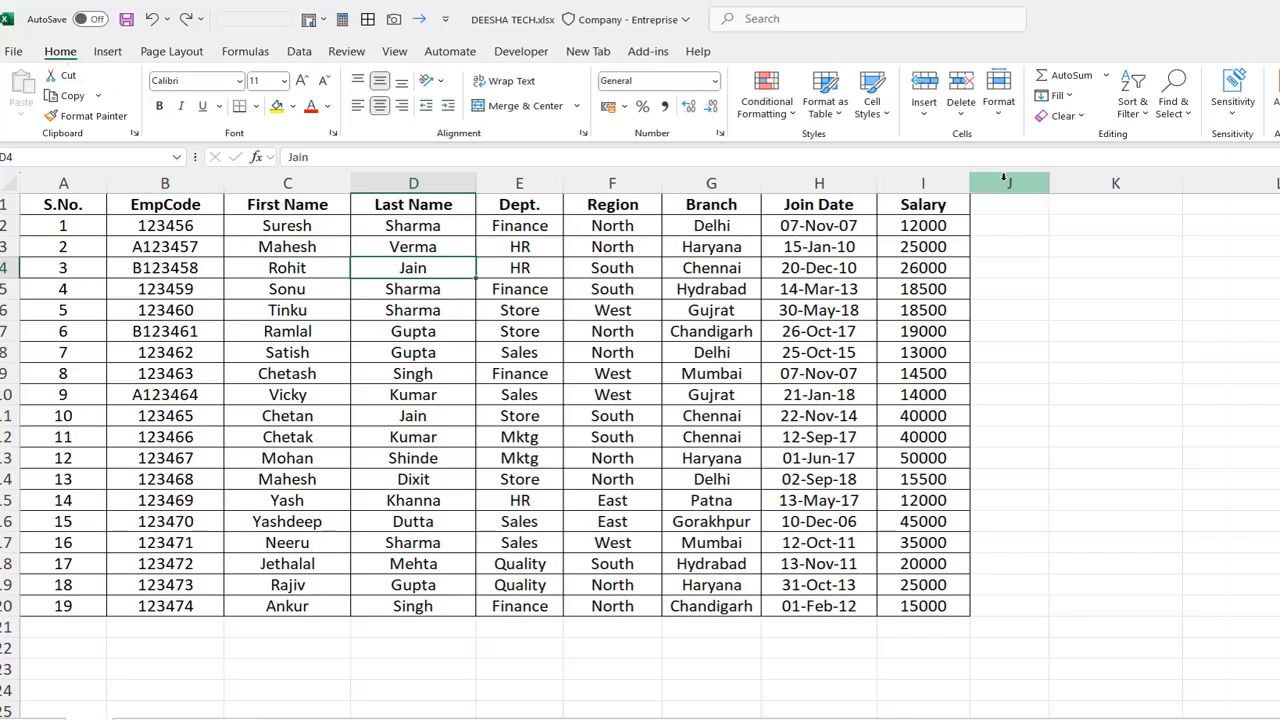
pyautogui.click(1140, 110)
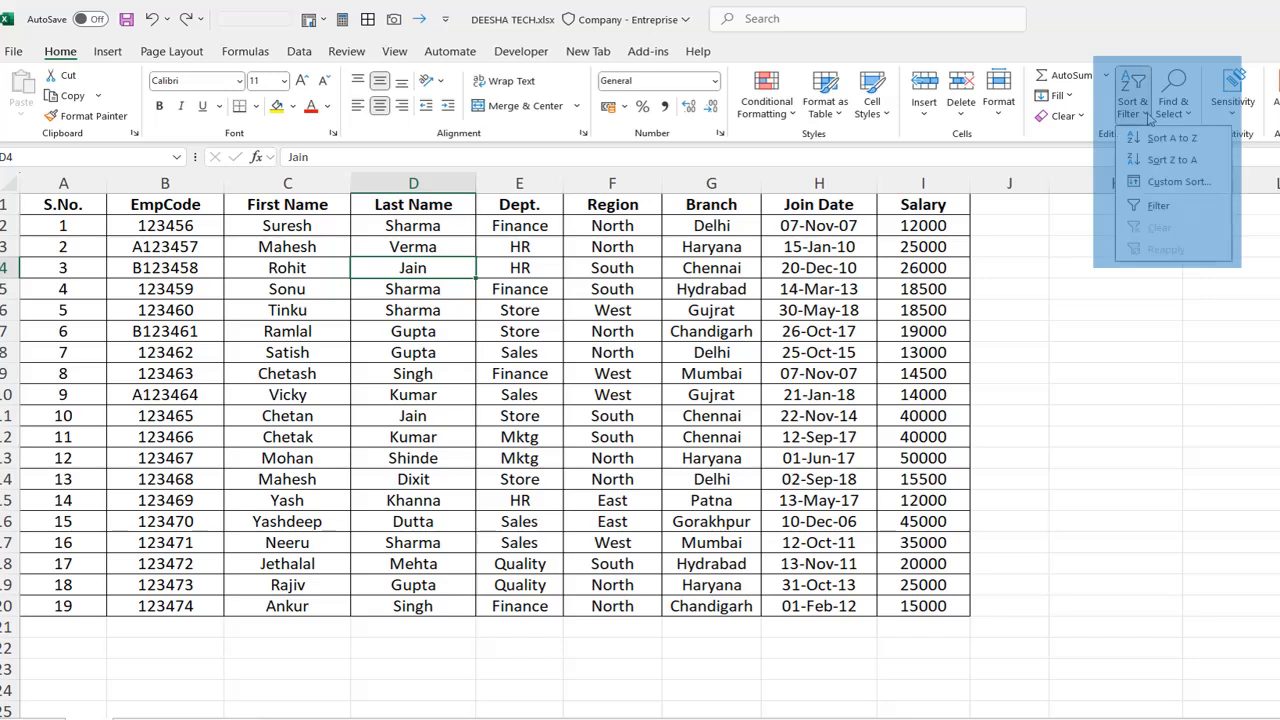
pyautogui.click(1152, 205)
pyautogui.click(755, 209)
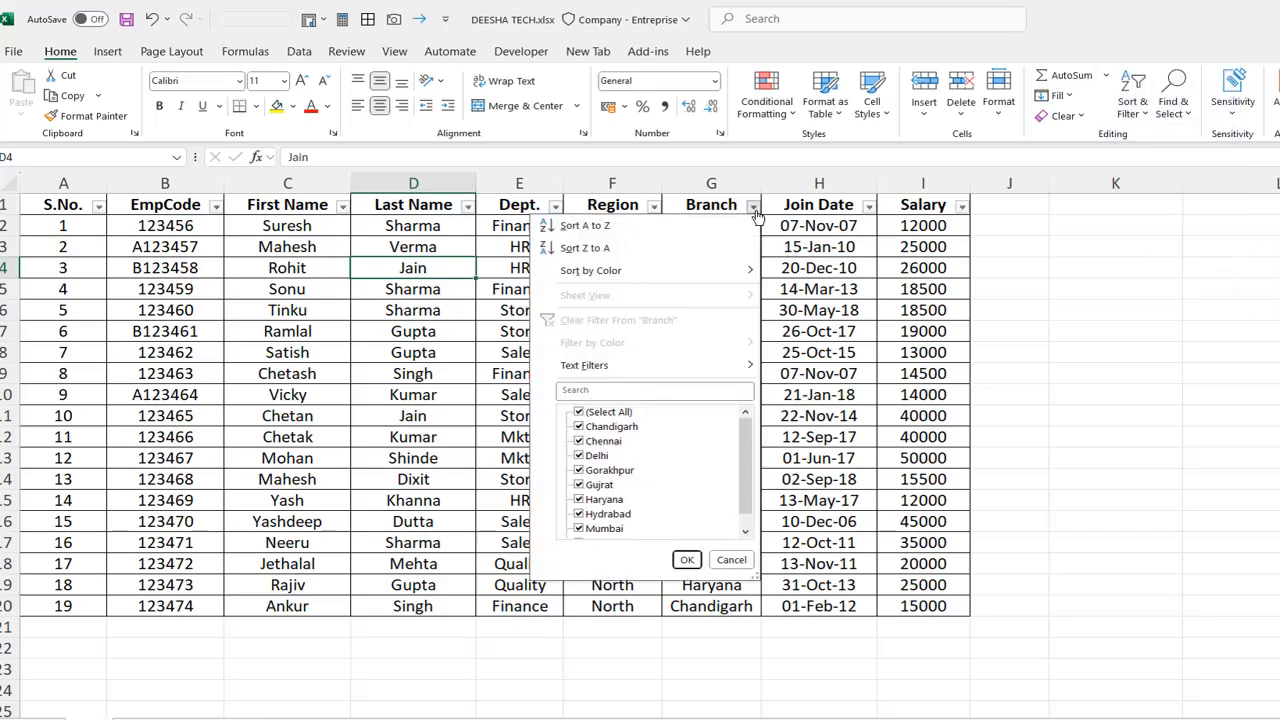
pyautogui.click(872, 210)
pyautogui.click(812, 268)
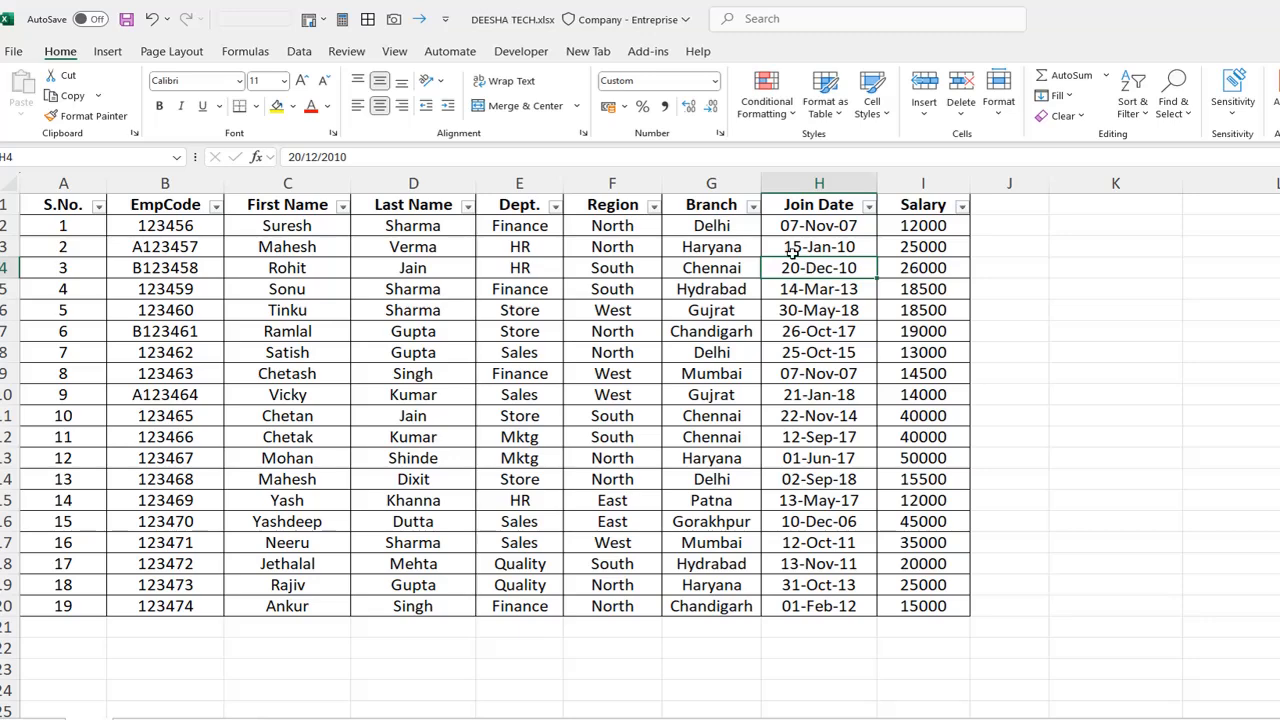
# Filter the Branch column to show only Delhi
pyautogui.click(753, 207)
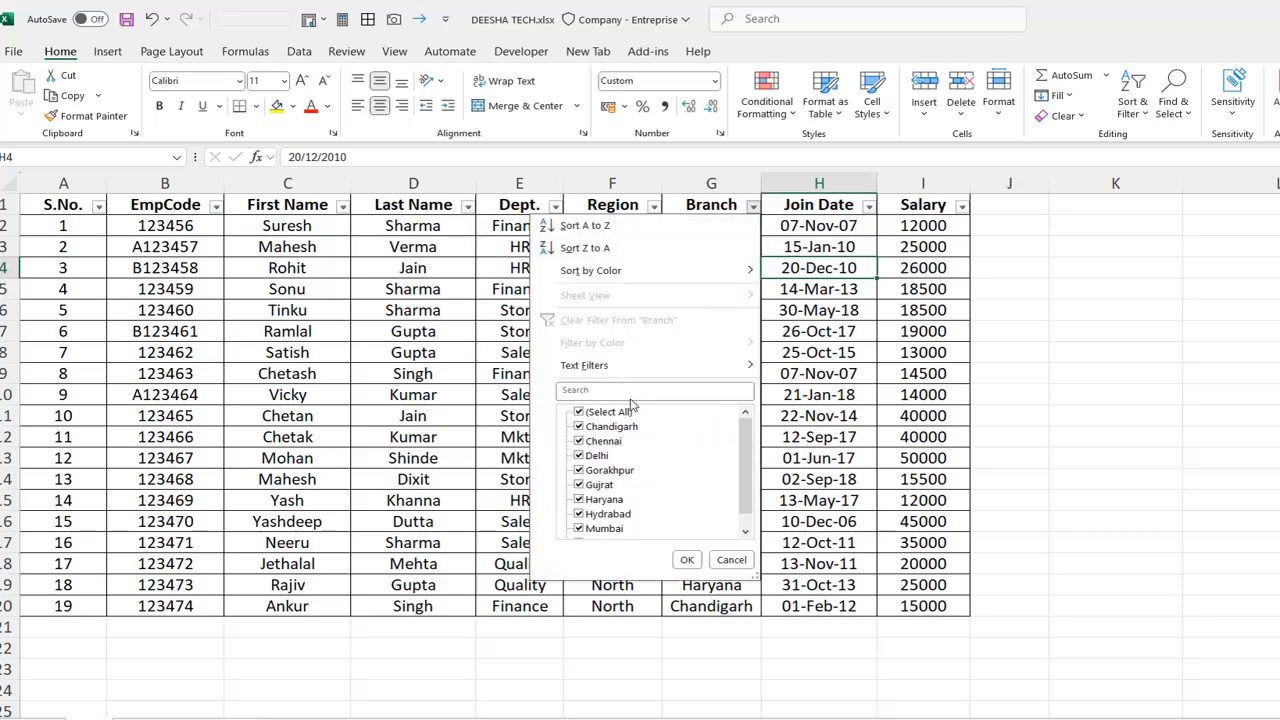
pyautogui.click(604, 417)
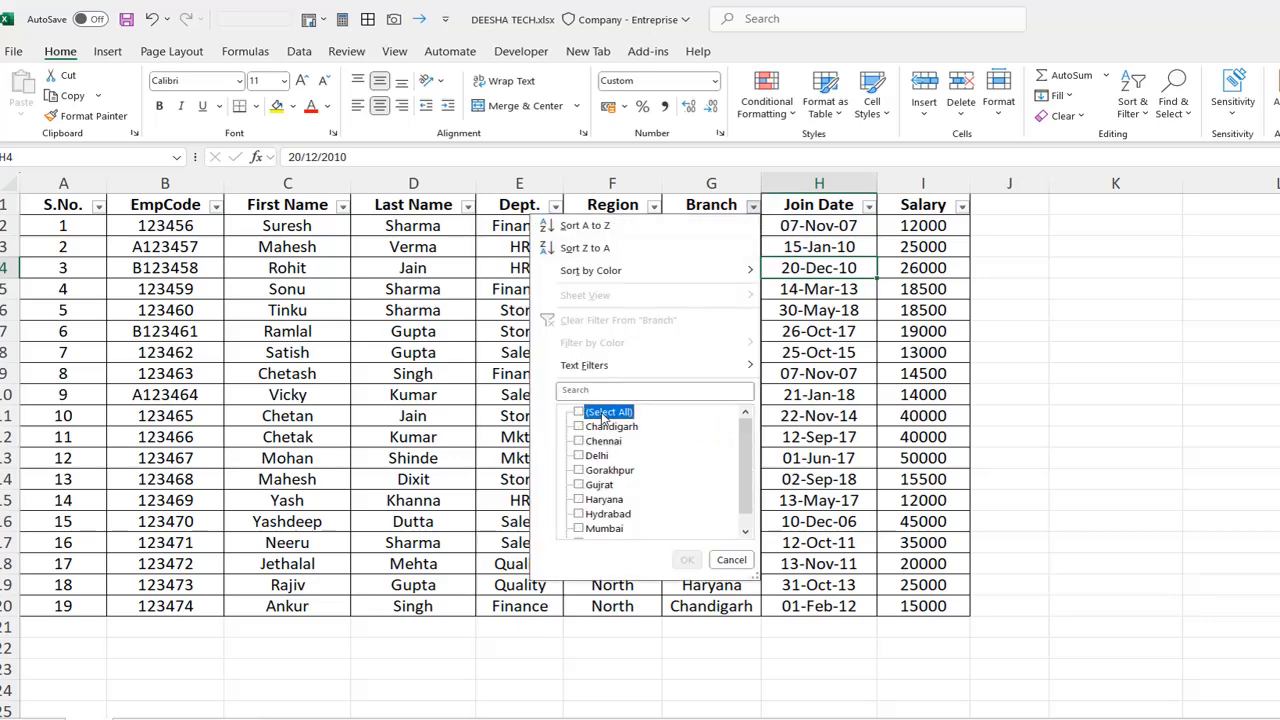
pyautogui.click(579, 456)
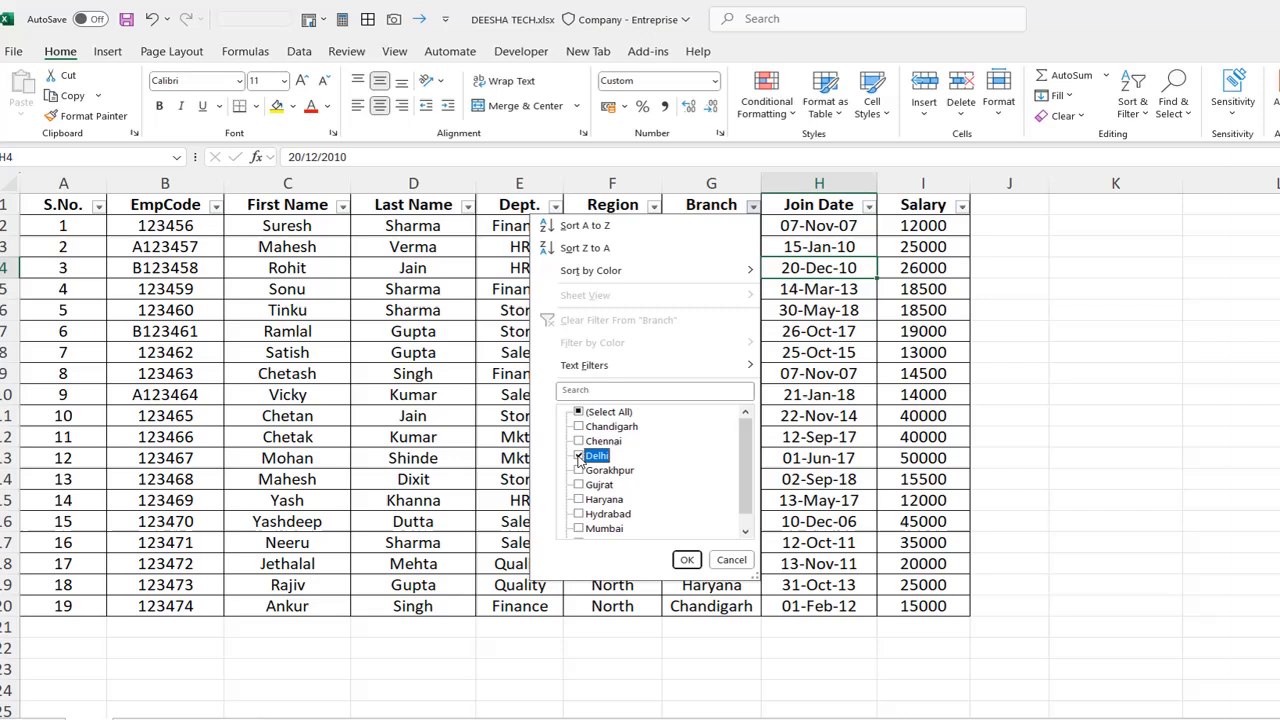
pyautogui.click(687, 559)
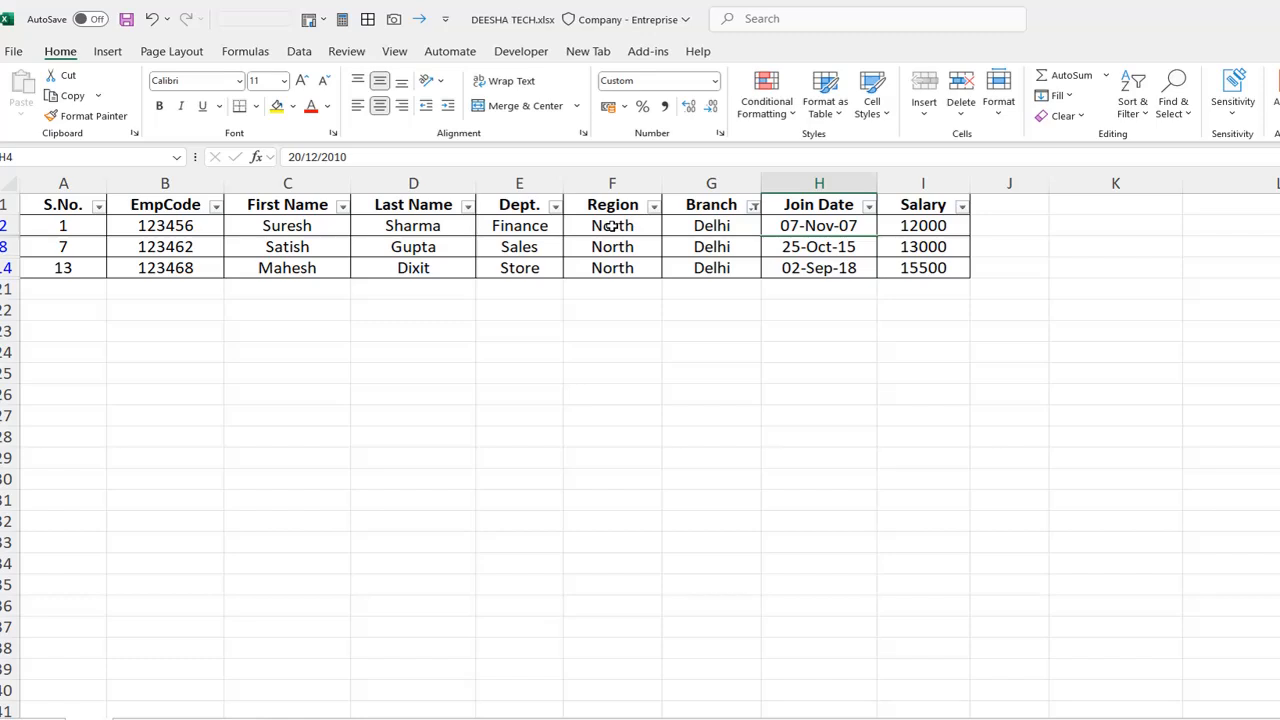
# Add Haryana to the Branch filter alongside Delhi
pyautogui.click(753, 206)
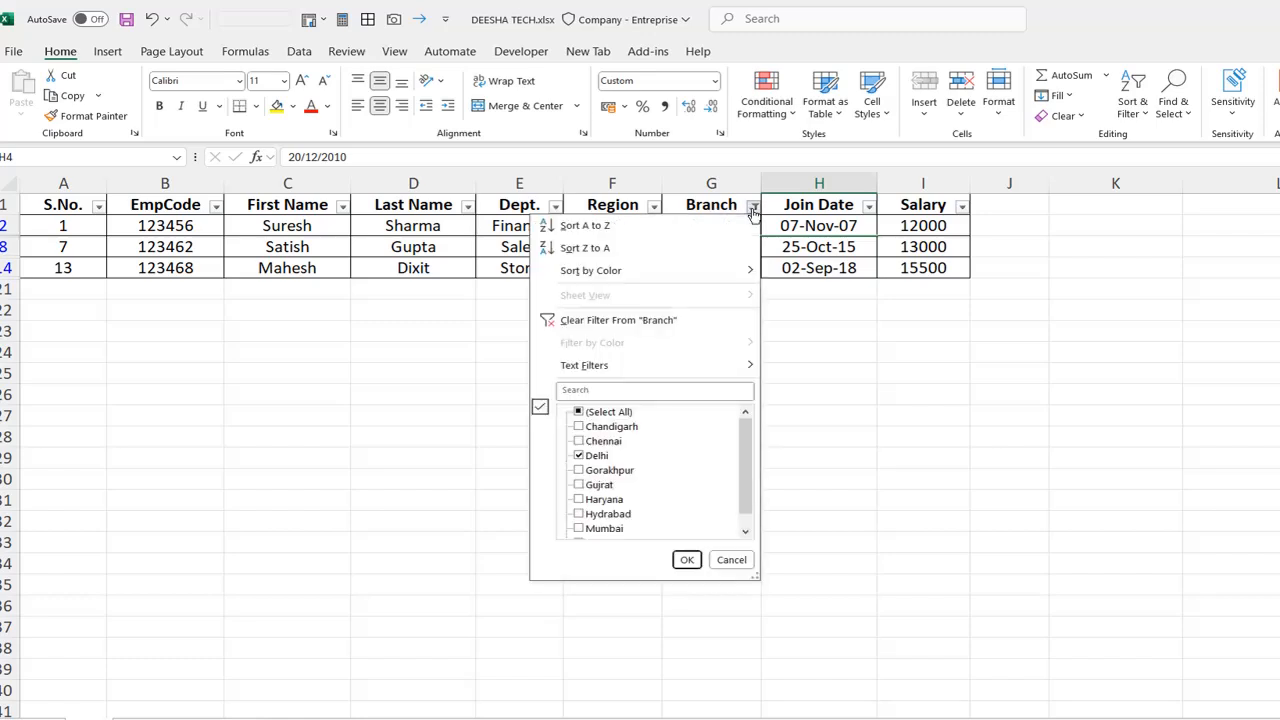
pyautogui.click(579, 500)
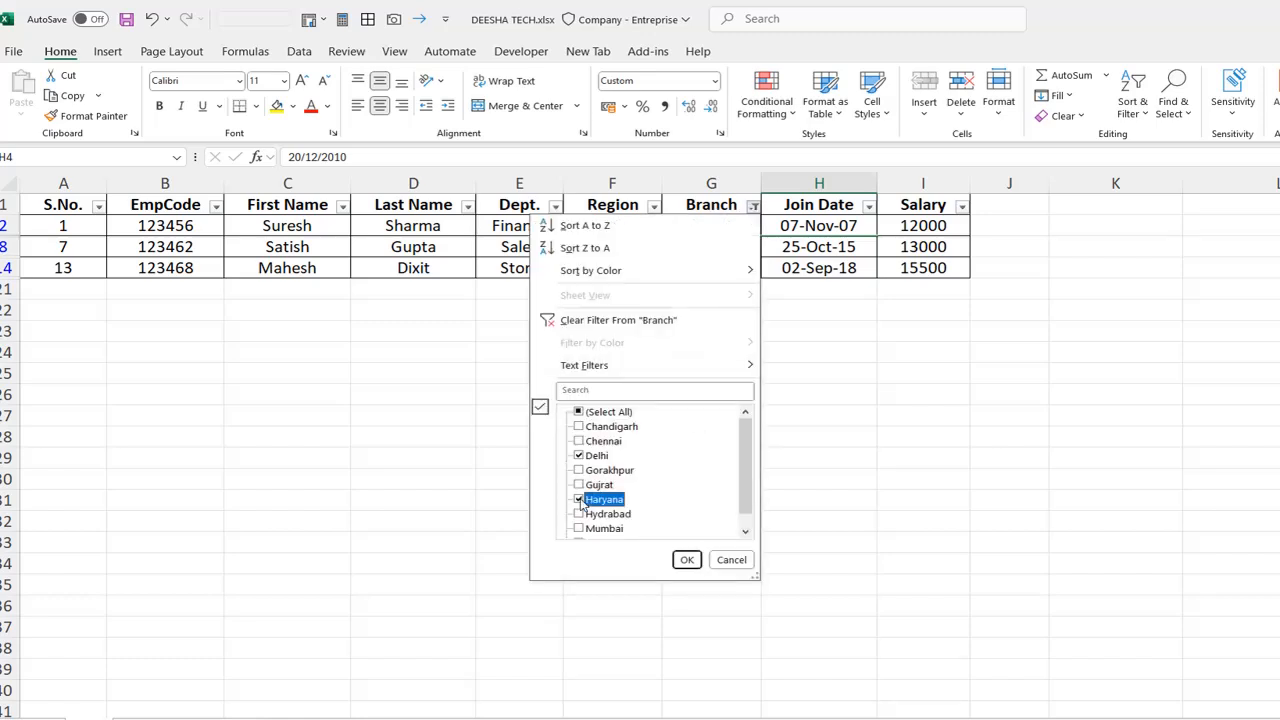
pyautogui.click(686, 559)
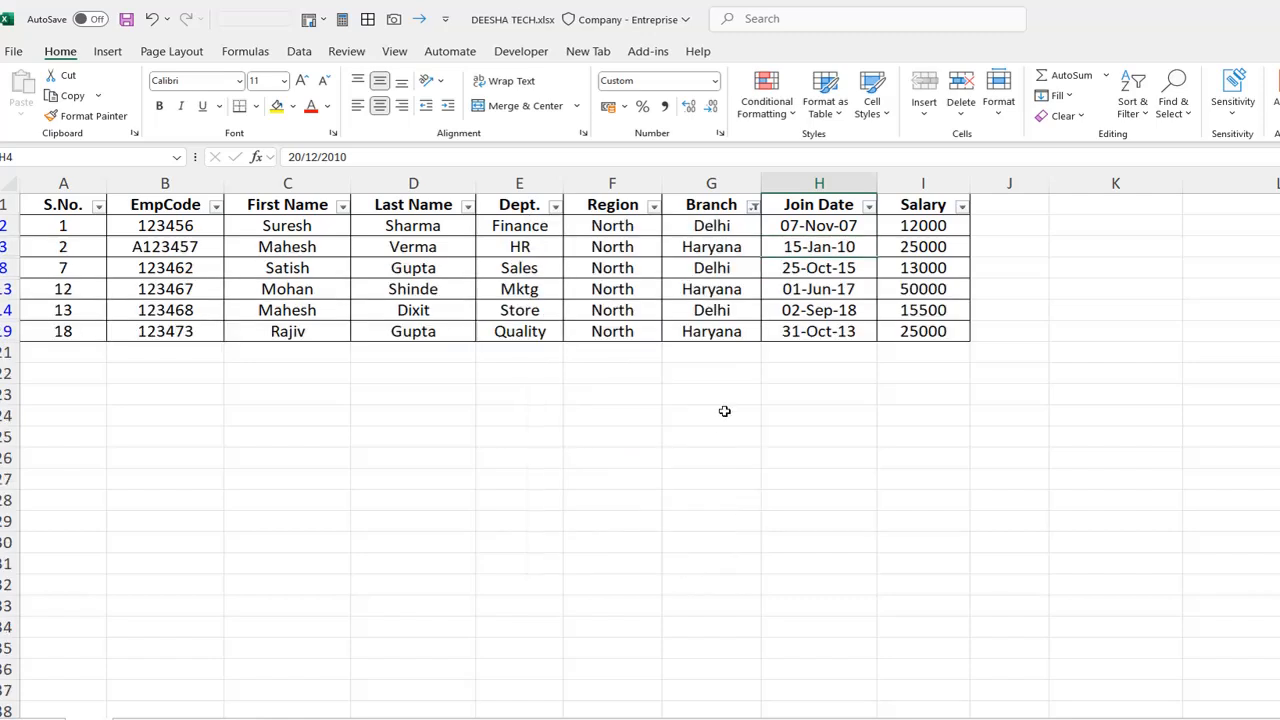
# Review the filtered Branch entries and the values offered by the Region filter
pyautogui.moveTo(717, 226); pyautogui.dragTo(714, 331)
pyautogui.click(675, 421)
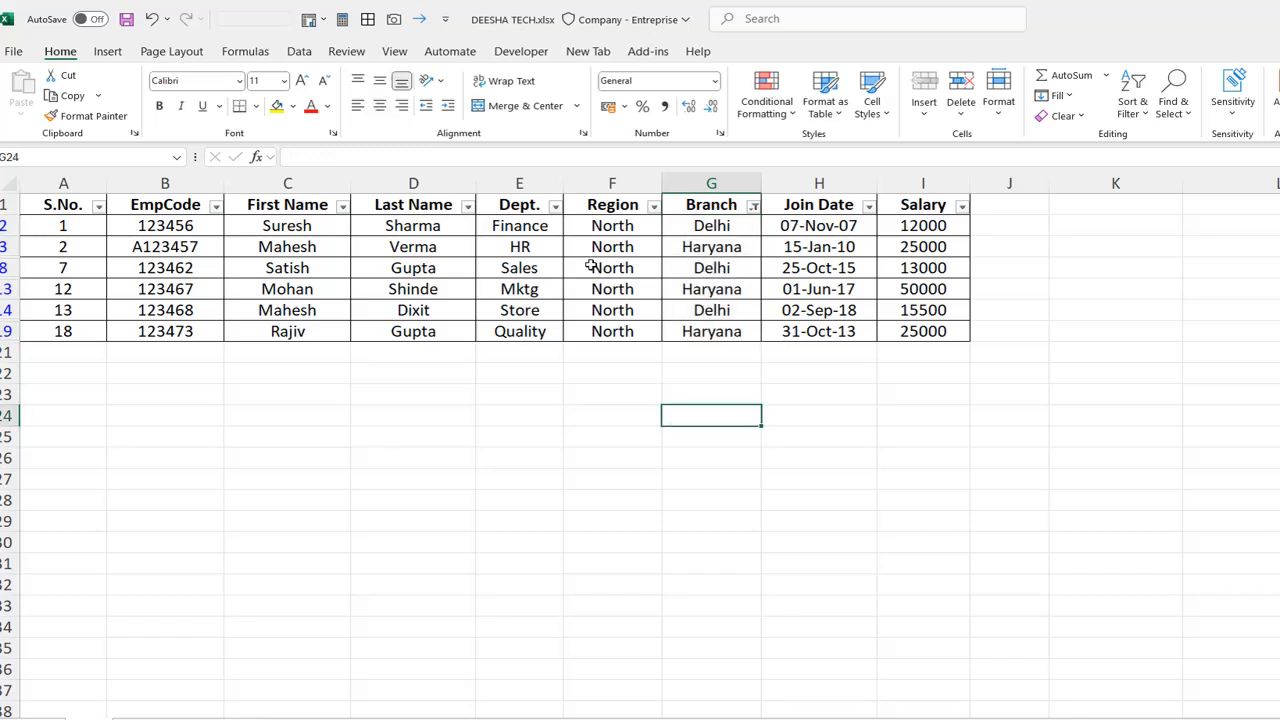
pyautogui.click(653, 206)
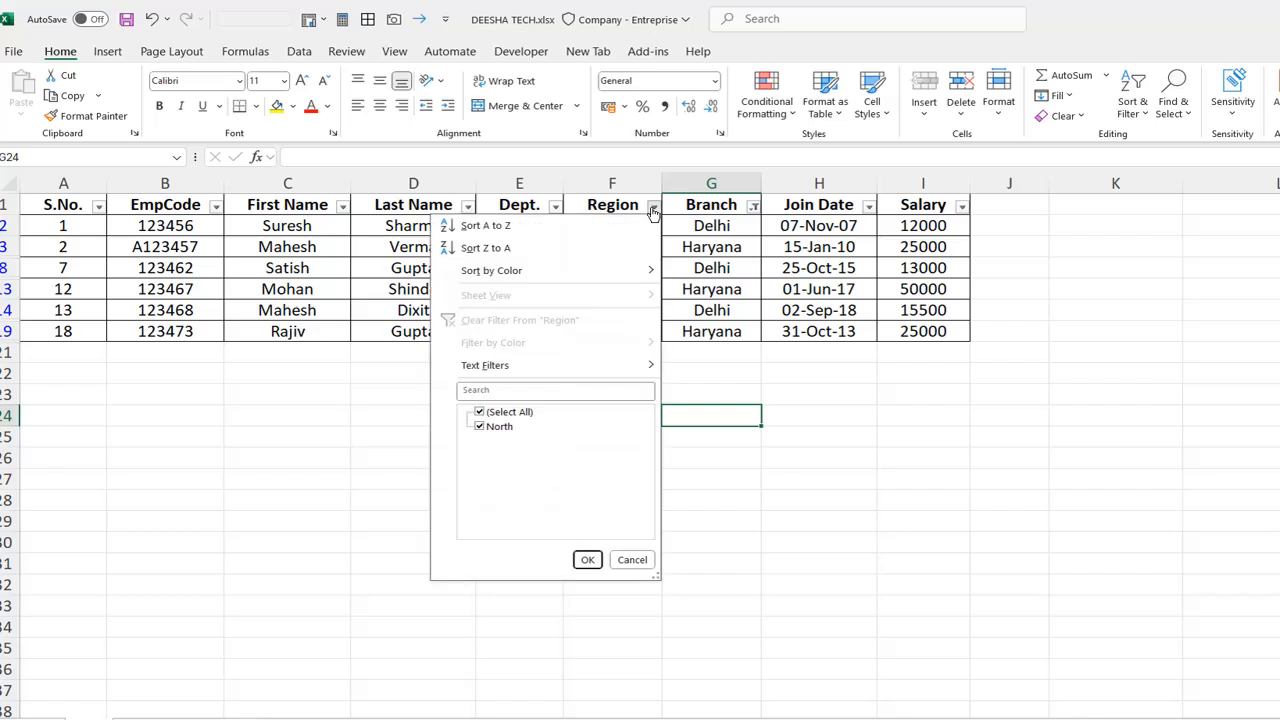
pyautogui.click(632, 560)
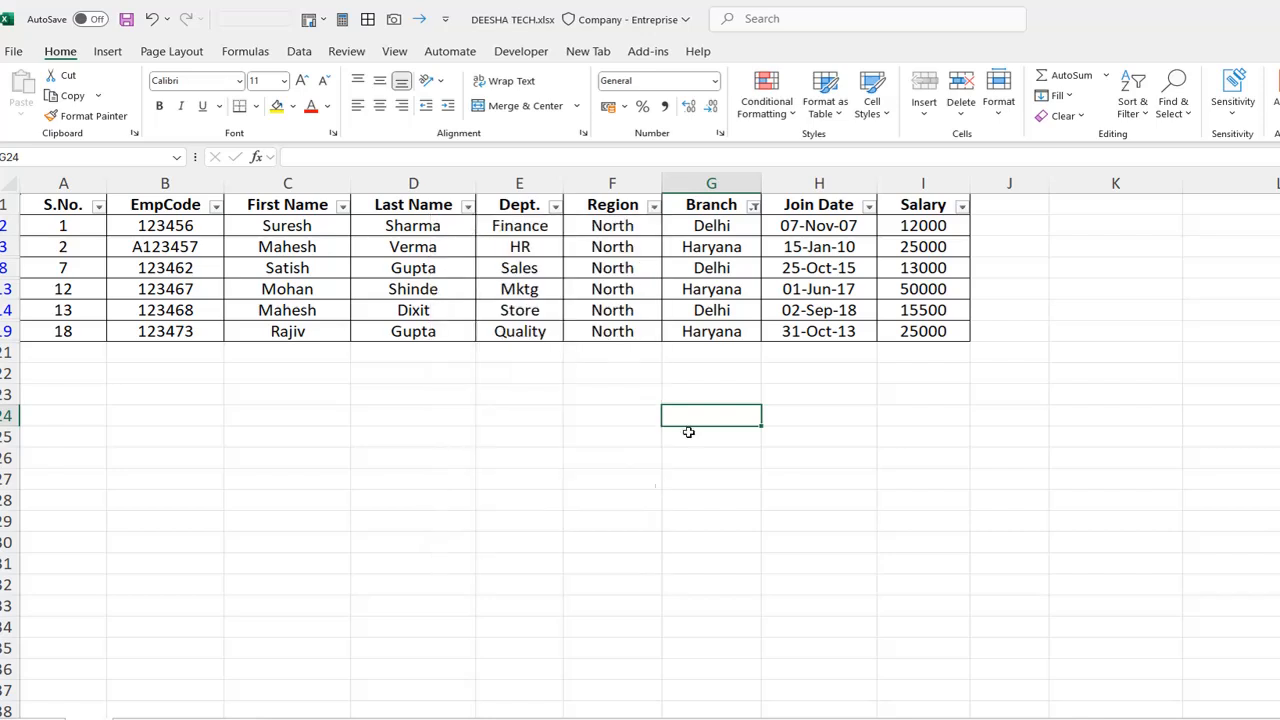
# Filter the Dept. column to show only HR and Sales
pyautogui.click(554, 206)
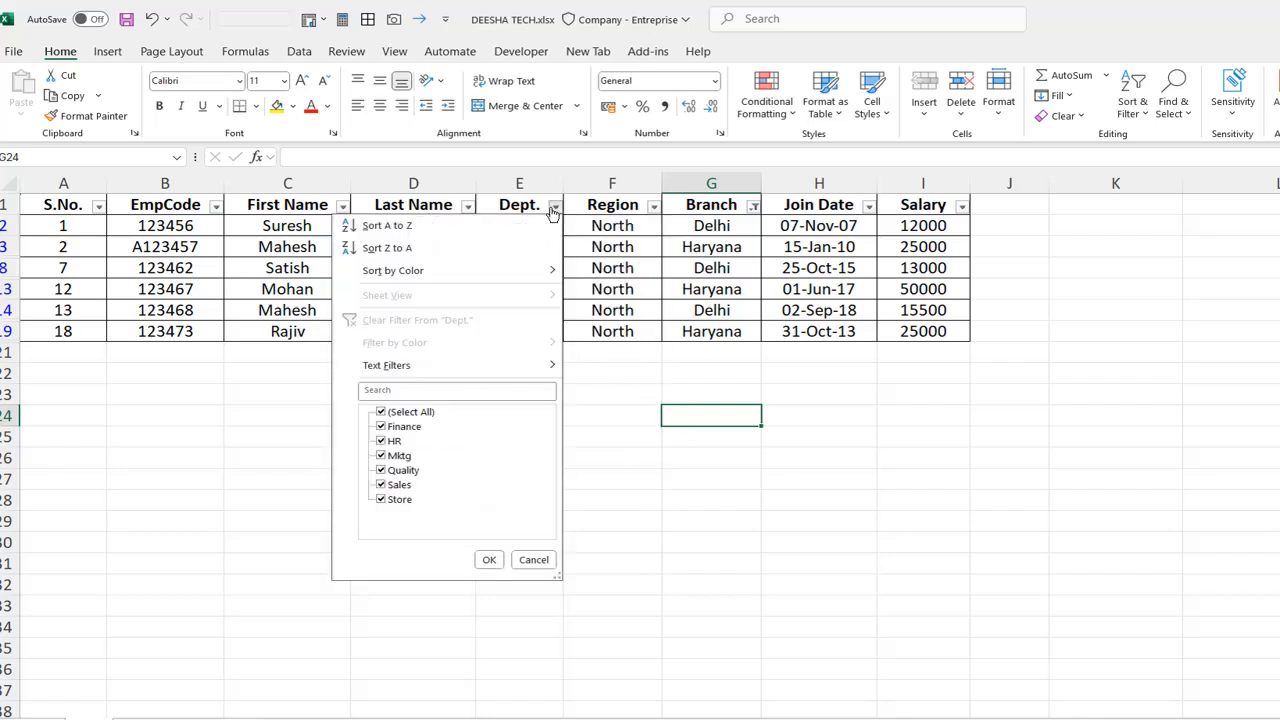
pyautogui.click(424, 413)
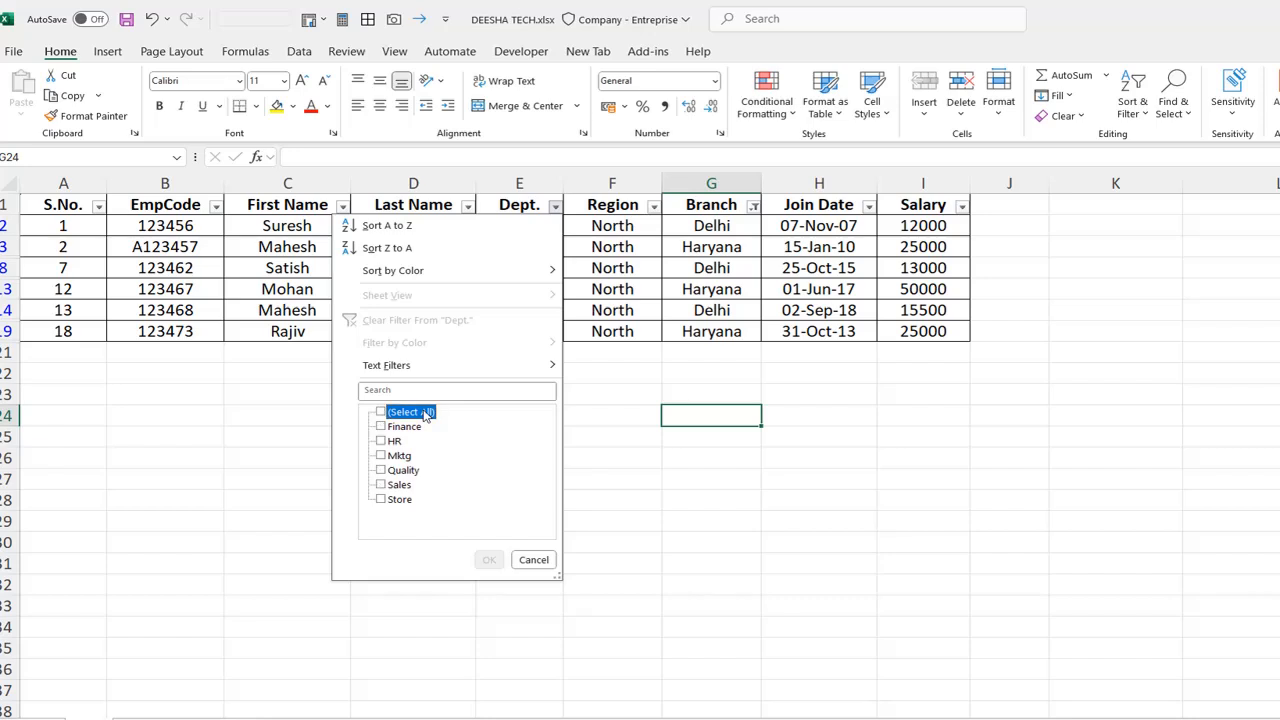
pyautogui.click(381, 441)
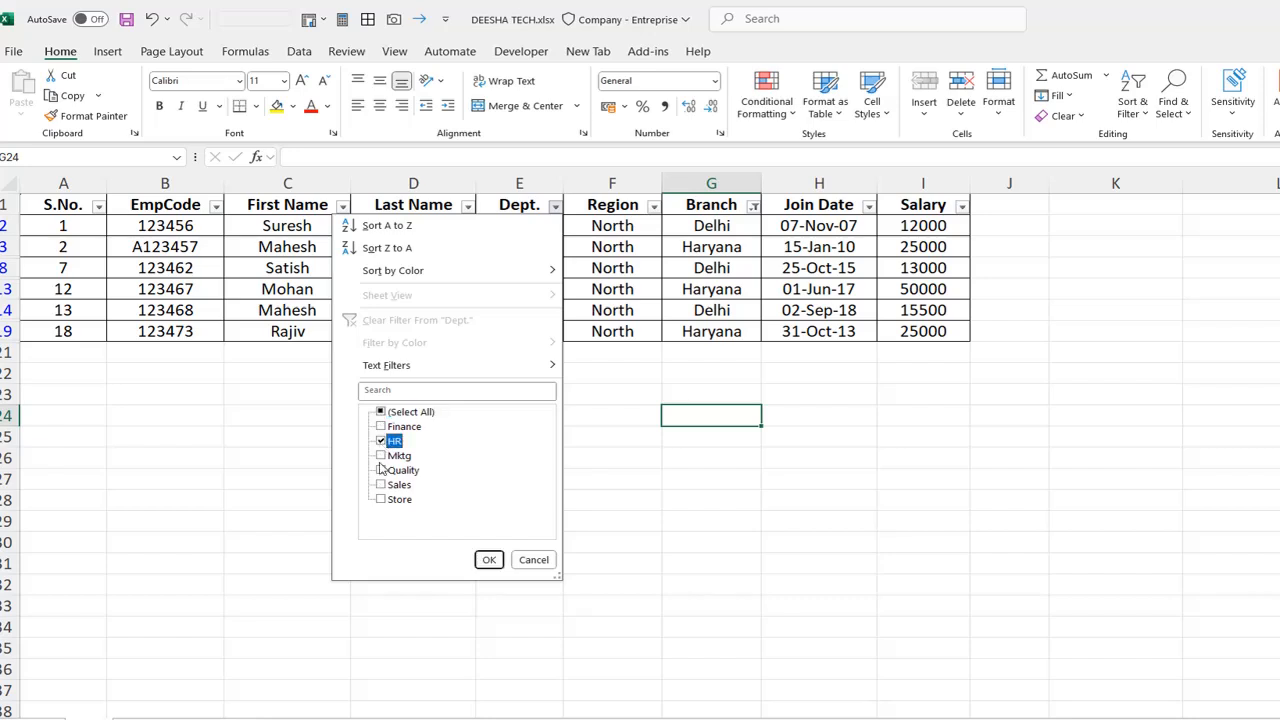
pyautogui.click(381, 484)
pyautogui.click(489, 560)
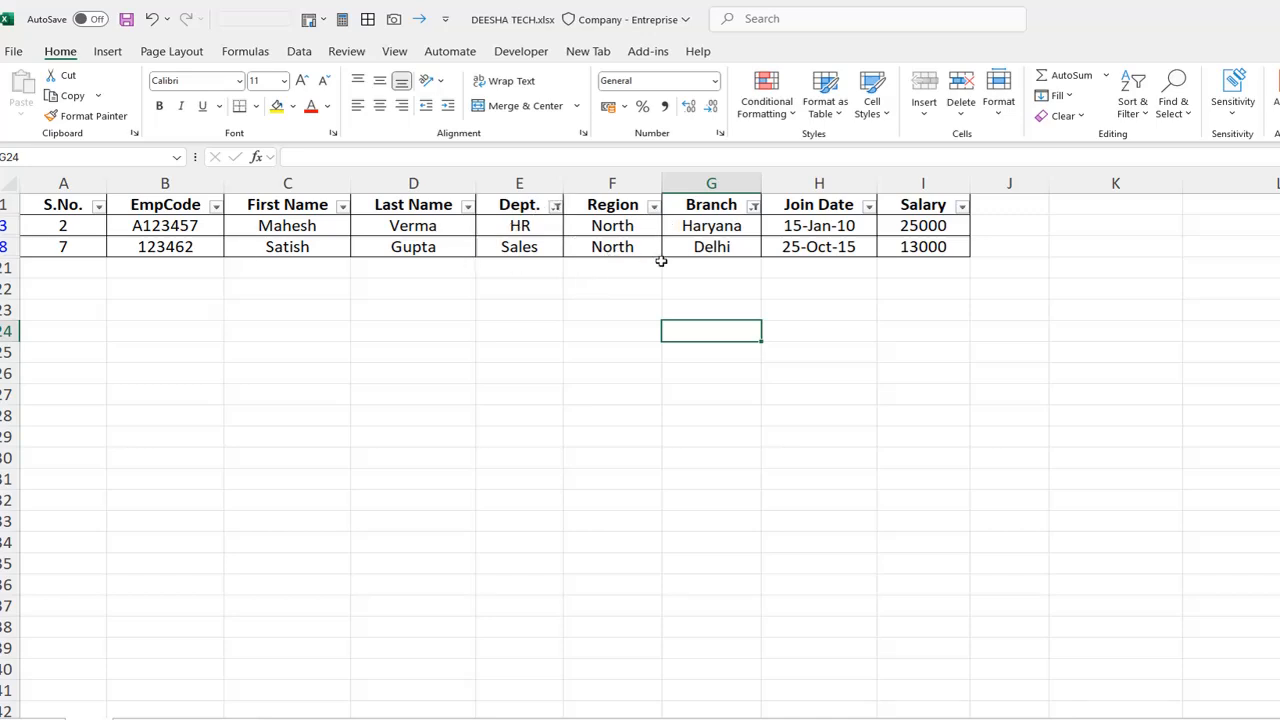
# Review the remaining filtered rows and the values selected in the Dept. filter
pyautogui.click(623, 296)
pyautogui.click(681, 294)
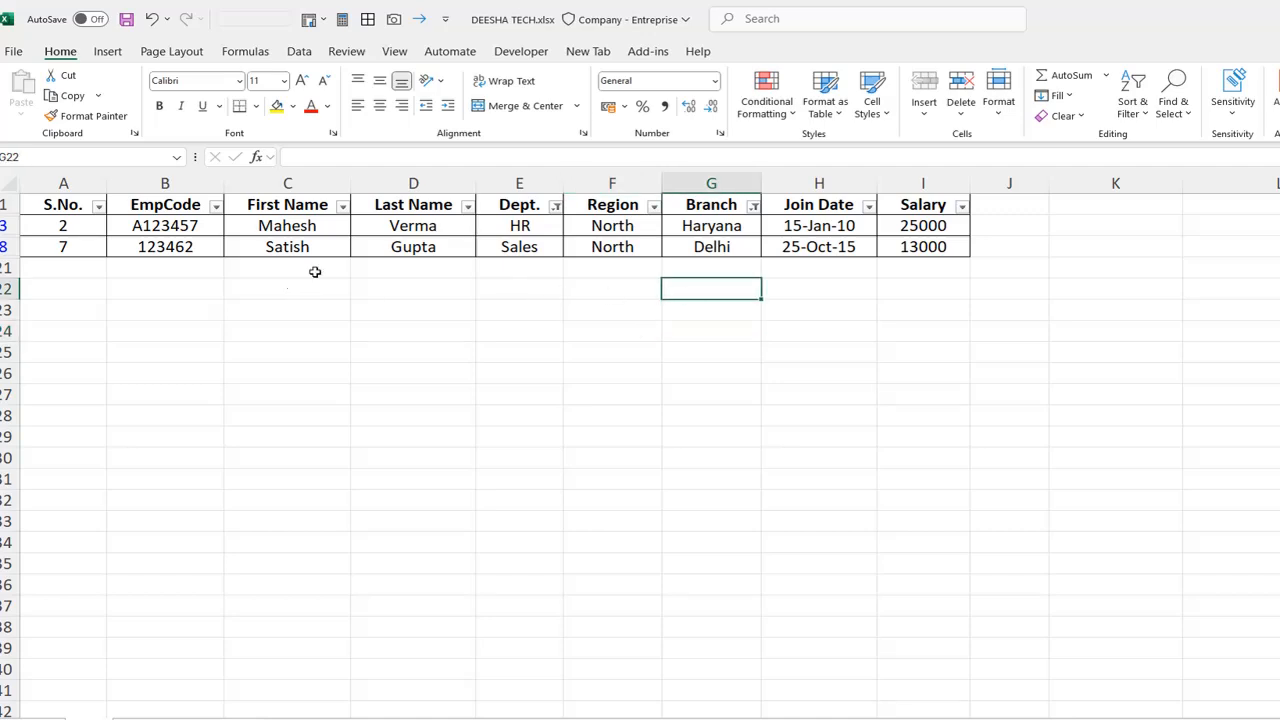
pyautogui.click(811, 285)
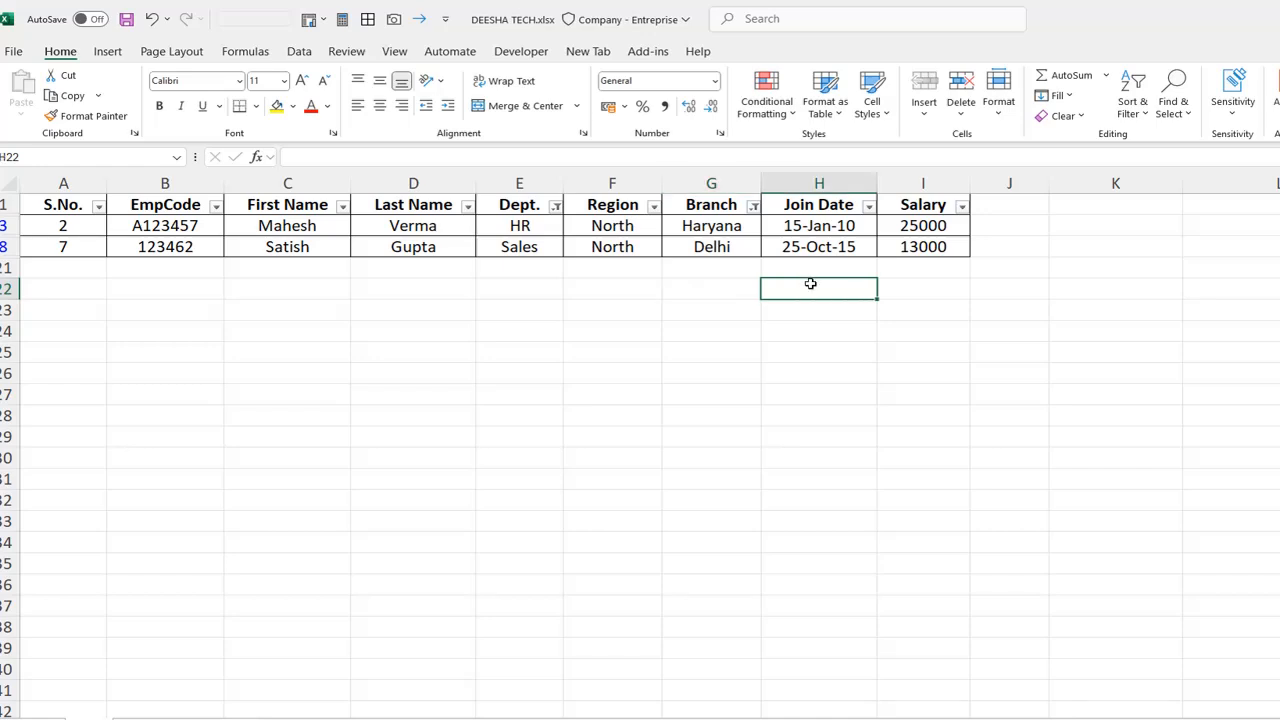
pyautogui.click(556, 206)
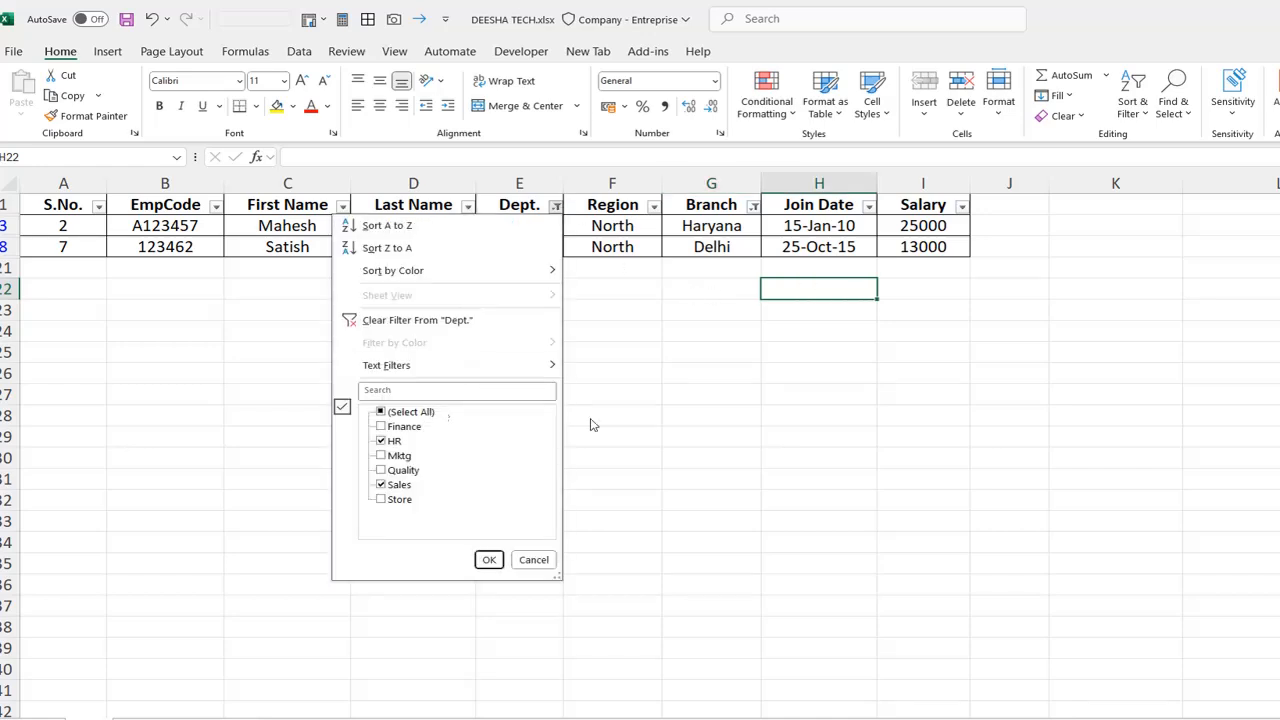
pyautogui.click(527, 560)
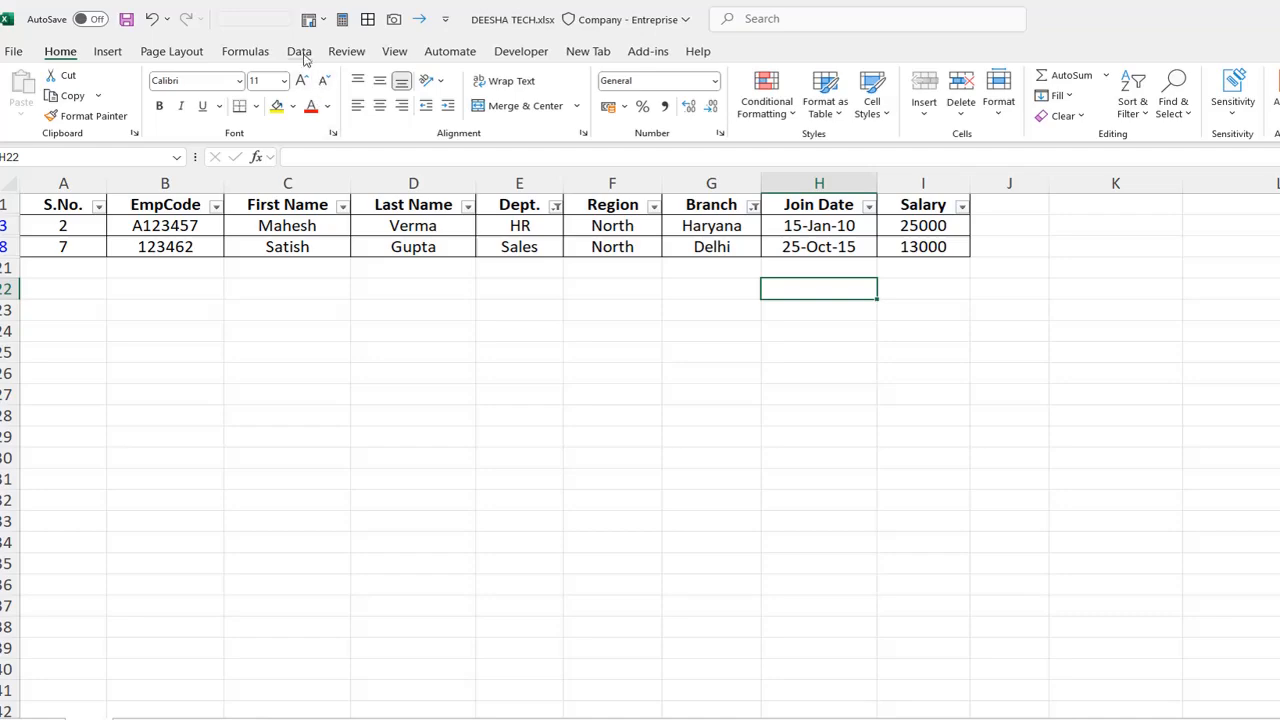
# Clear all active filters from the employee table while keeping filtering turned on
pyautogui.click(300, 52)
pyautogui.click(779, 75)
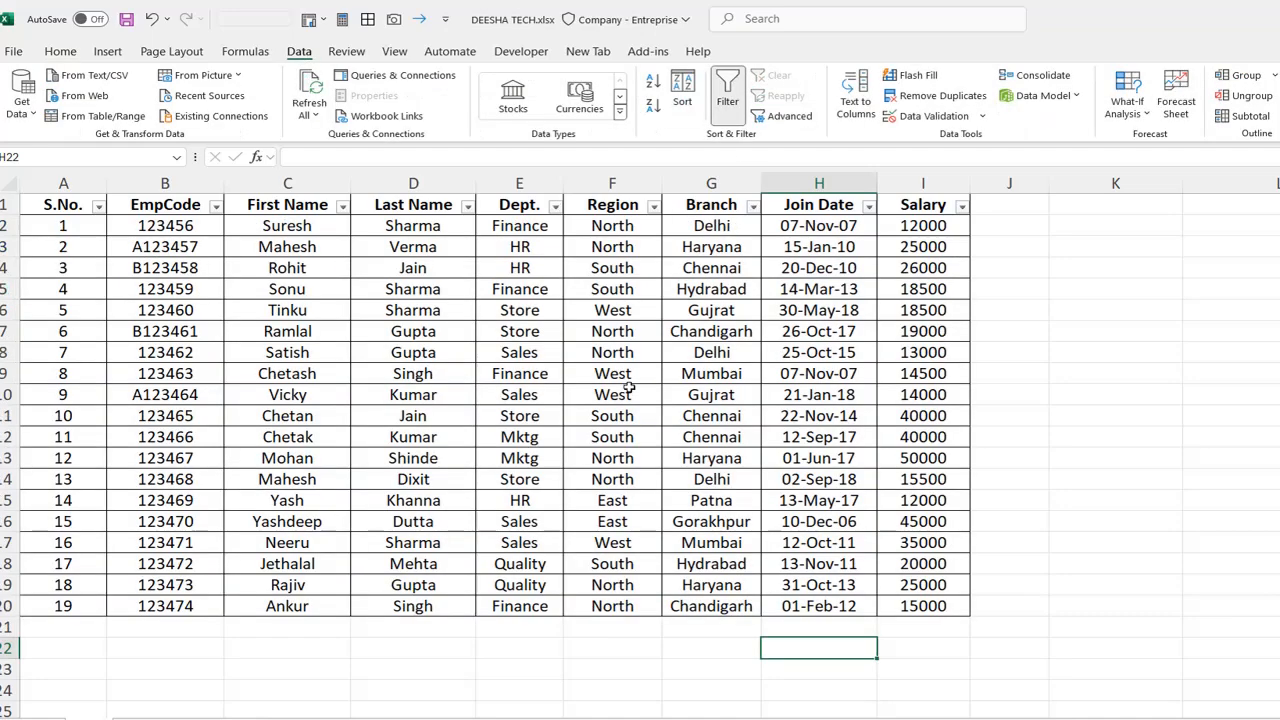
pyautogui.click(630, 388)
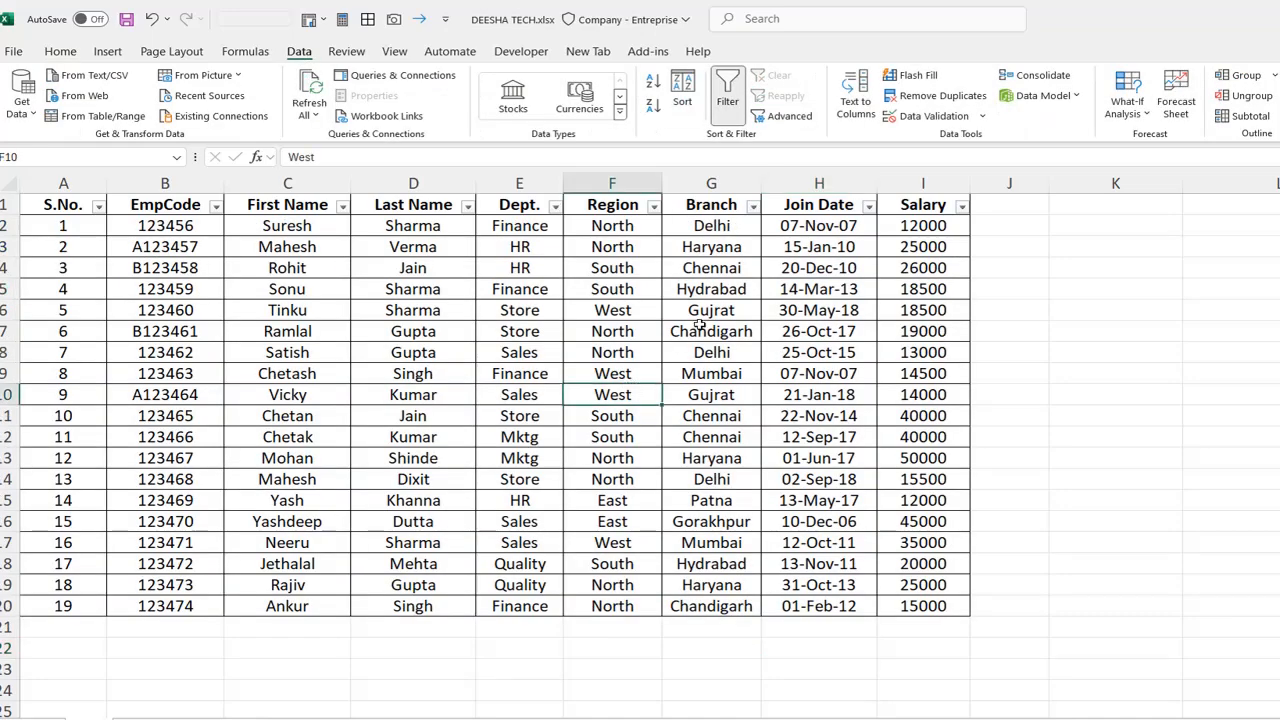
pyautogui.click(1001, 274)
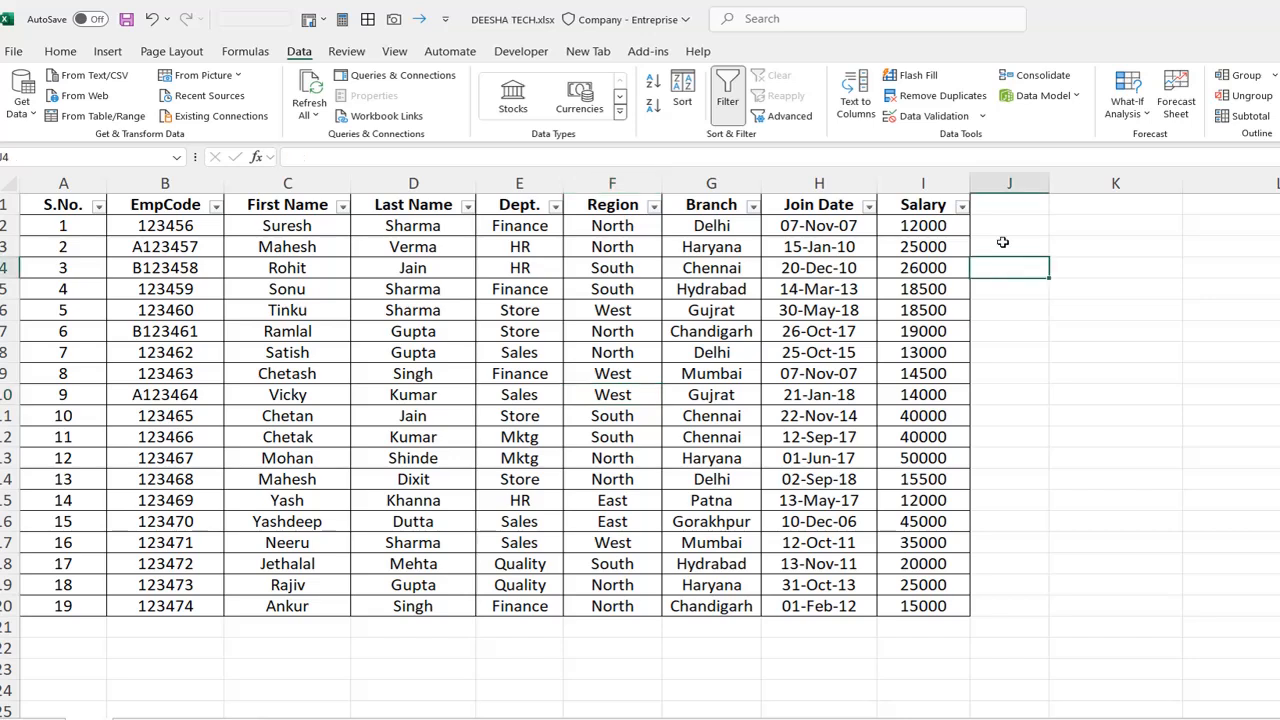
pyautogui.click(1002, 243)
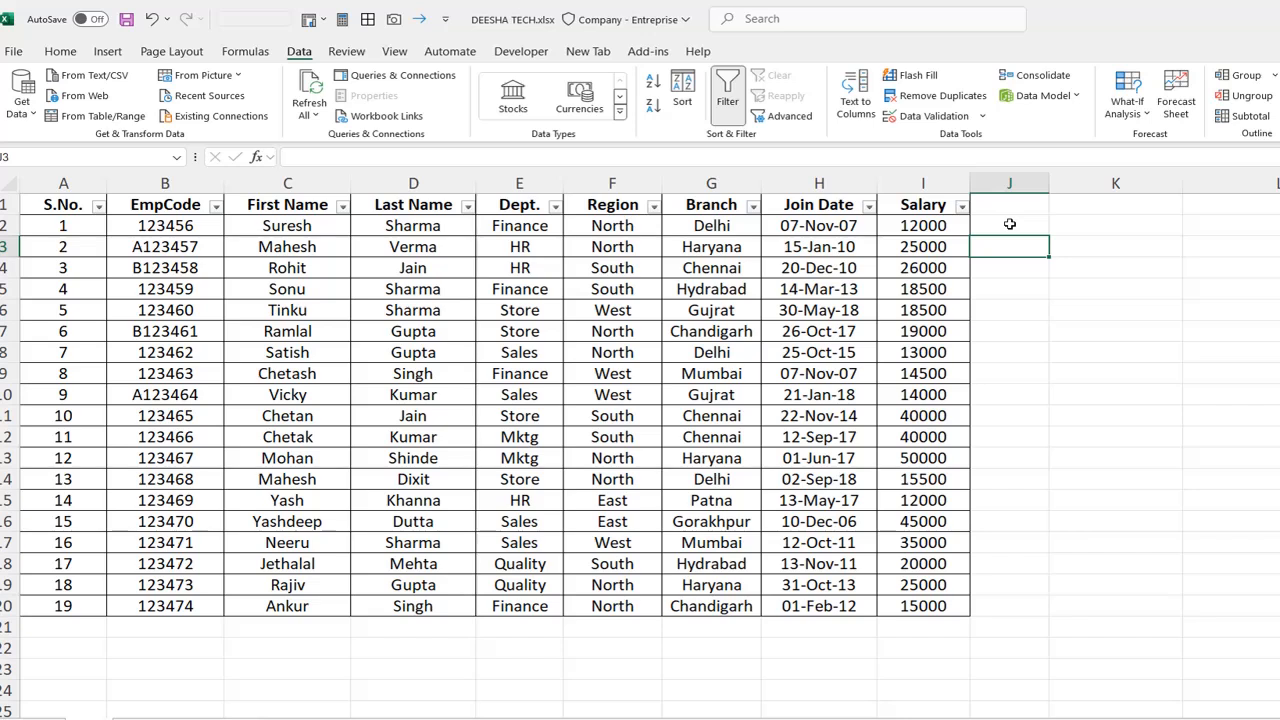
pyautogui.click(1009, 224)
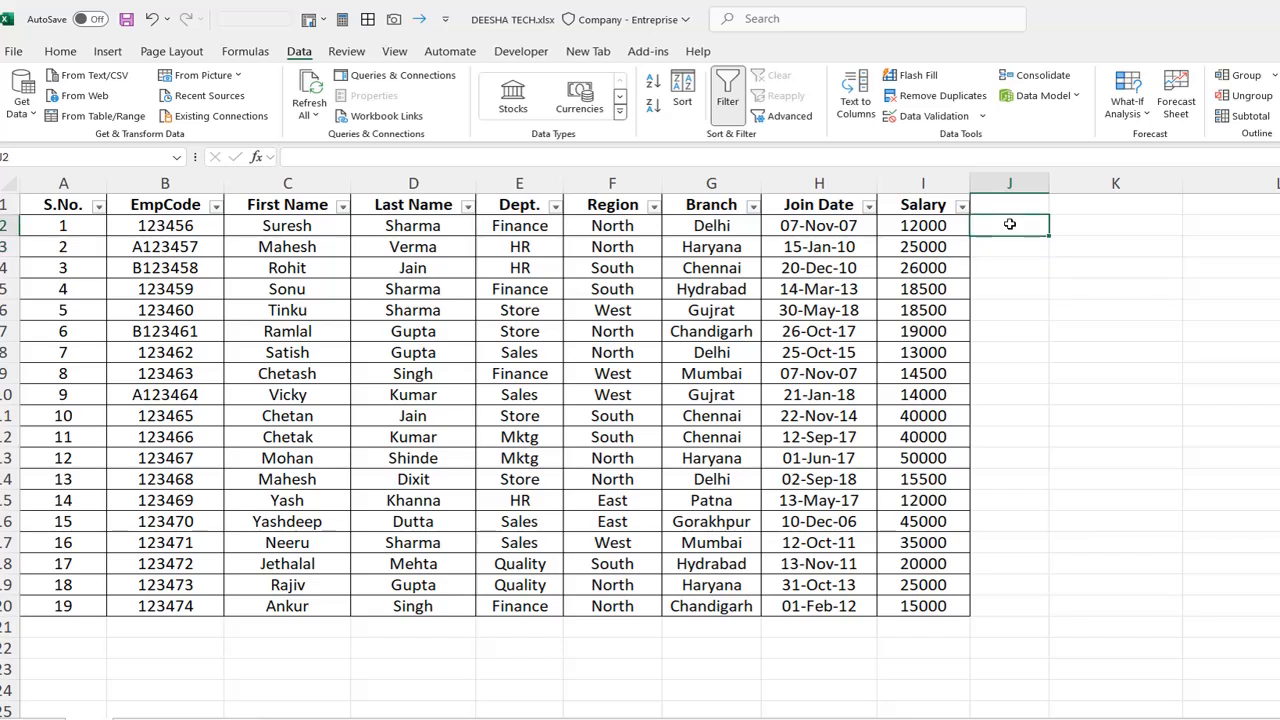
pyautogui.click(1006, 203)
pyautogui.click(986, 225)
pyautogui.press('Return')
pyautogui.click(781, 352)
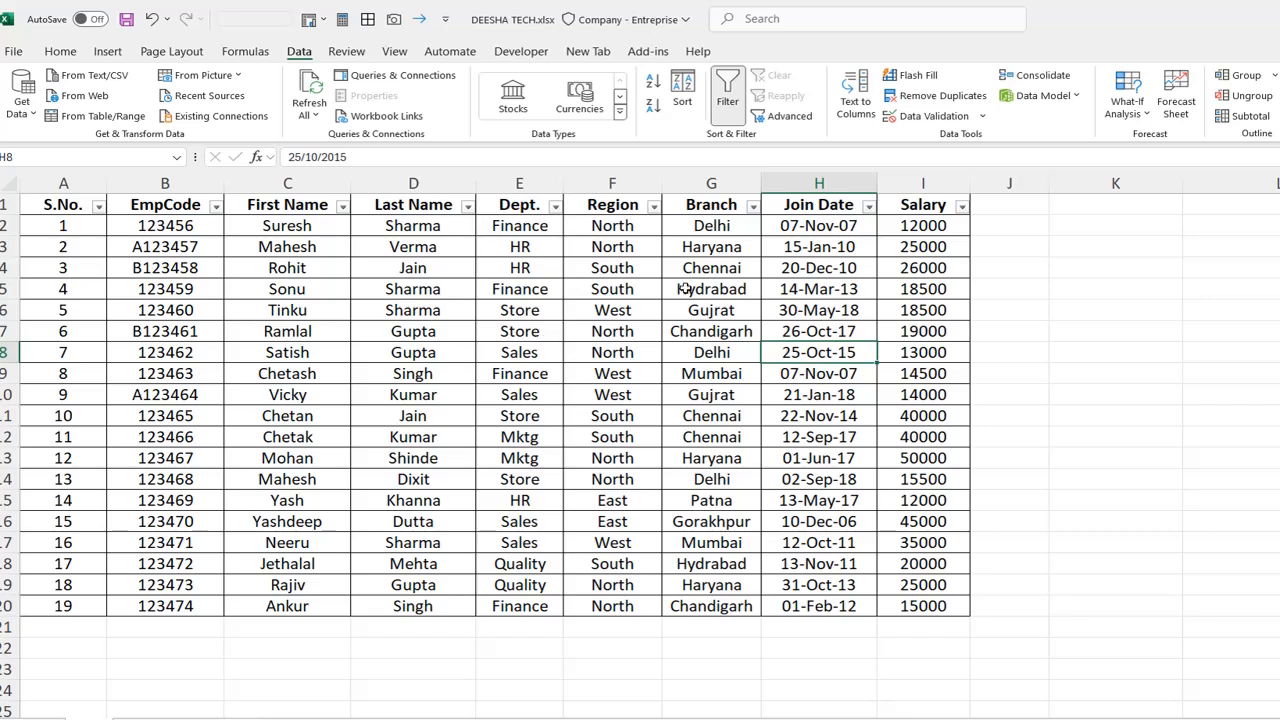
pyautogui.click(618, 290)
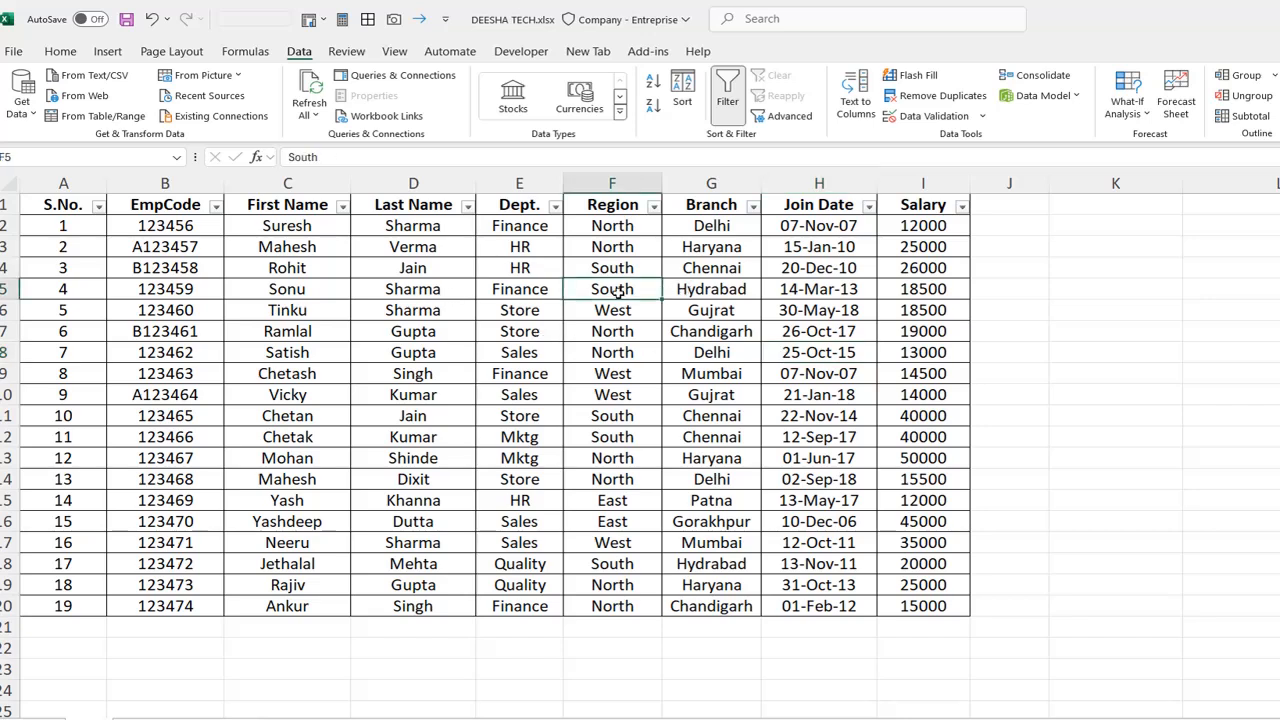
# Turn off filtering for the employee data so that the column headers no longer have filter controls
pyautogui.click(60, 51)
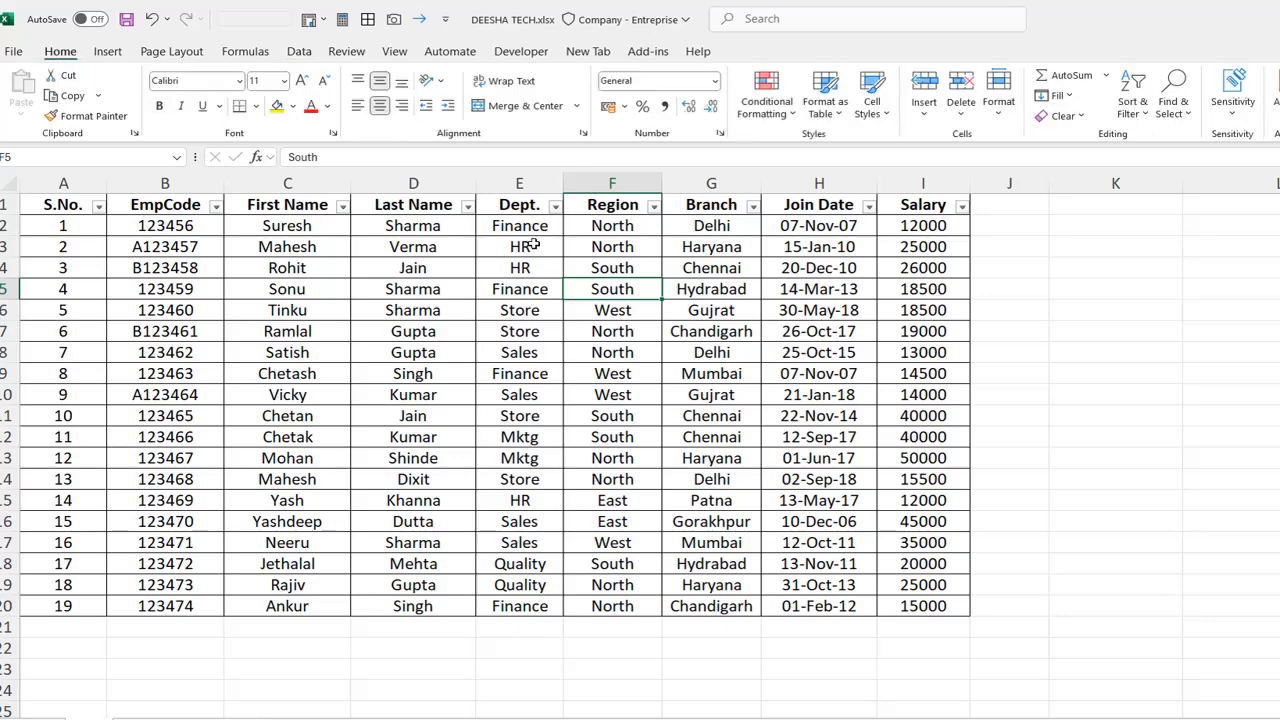
pyautogui.click(1131, 103)
pyautogui.click(1158, 205)
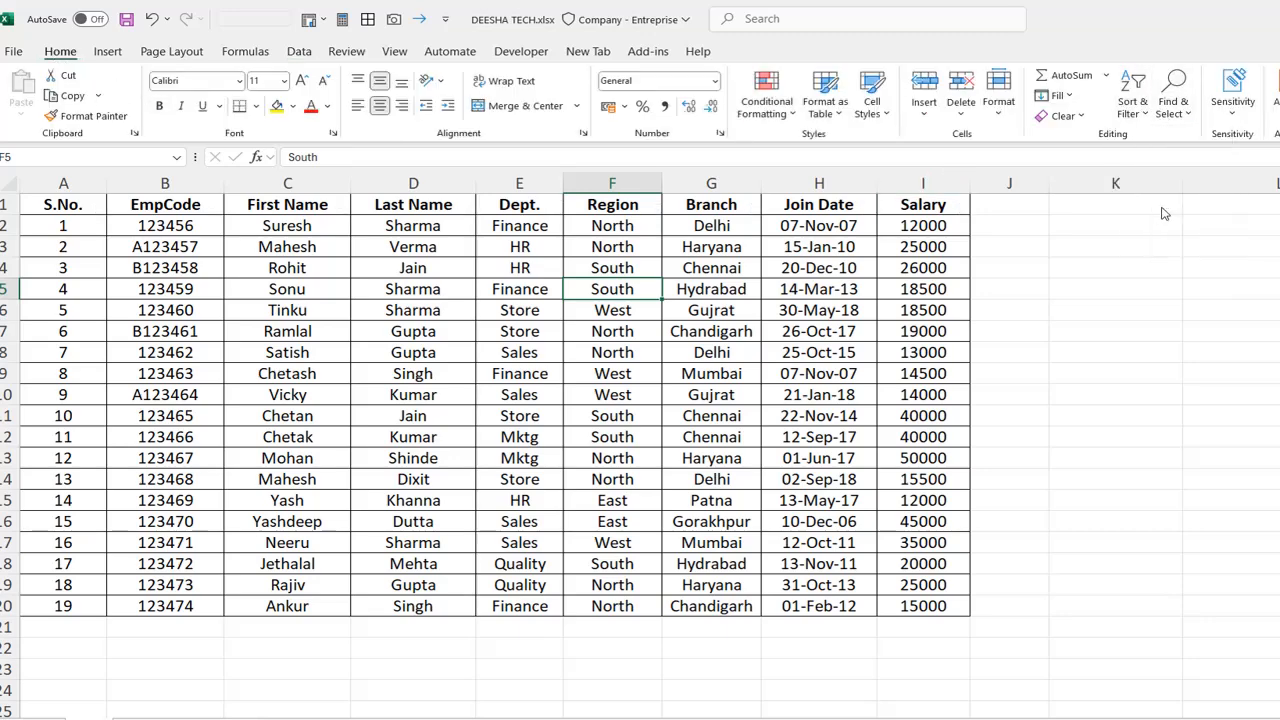
pyautogui.click(907, 318)
pyautogui.click(1023, 388)
pyautogui.click(727, 356)
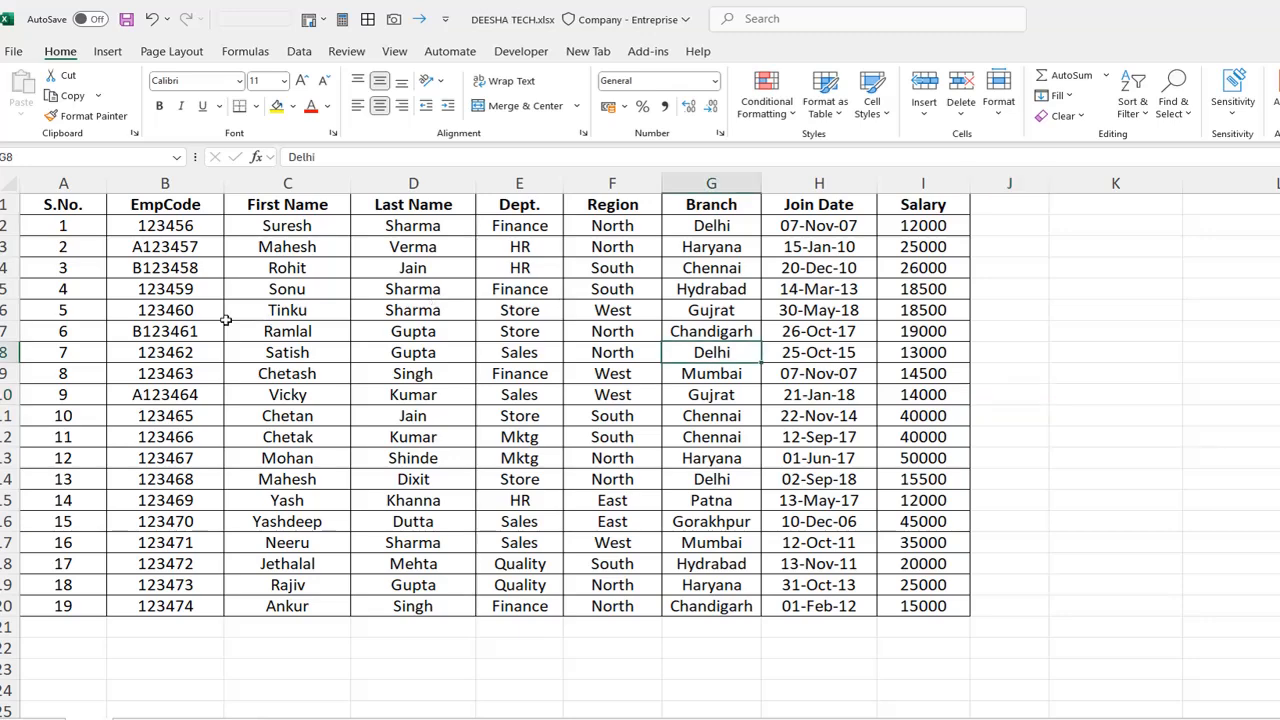
# Select the employee data range A1:I20 including the headers, and clear the selection
pyautogui.moveTo(82, 210); pyautogui.dragTo(951, 606)
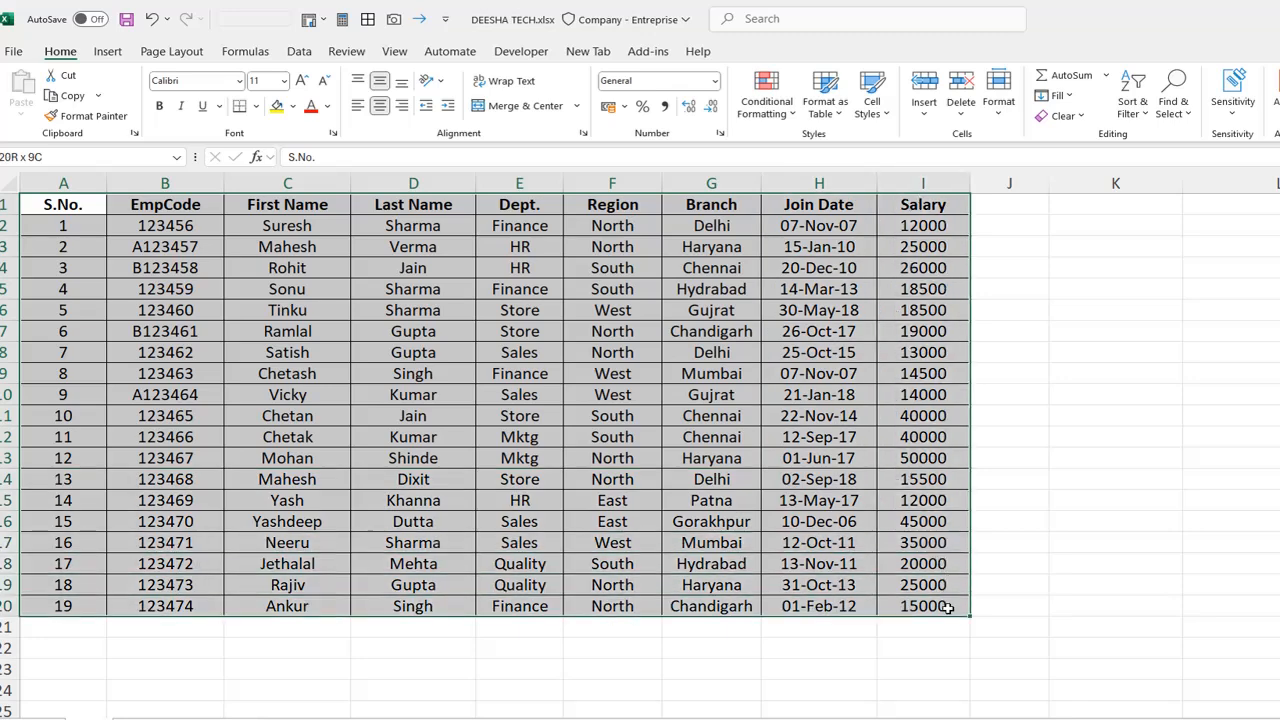
pyautogui.click(787, 436)
pyautogui.click(633, 376)
pyautogui.click(410, 316)
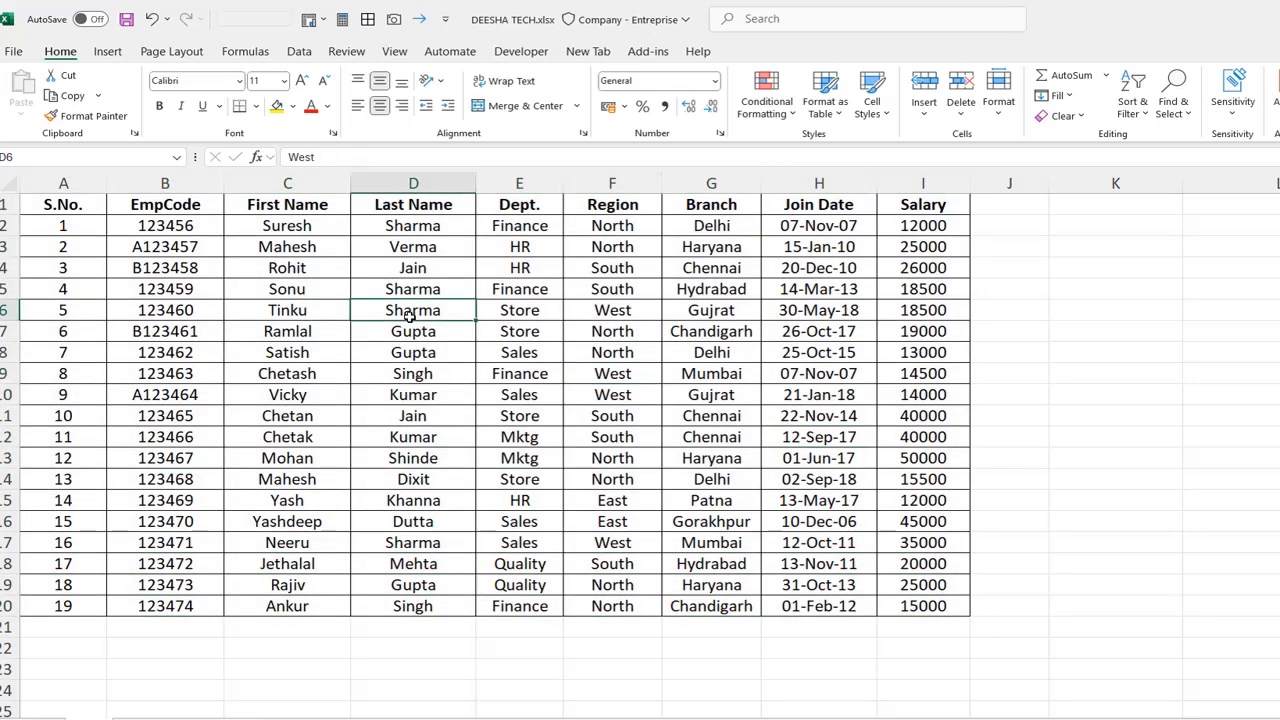
# Go to the last entry in the Last Name column, and reselect the range A1:I20 before releasing it
pyautogui.hotkey('ctrl', 'Down')
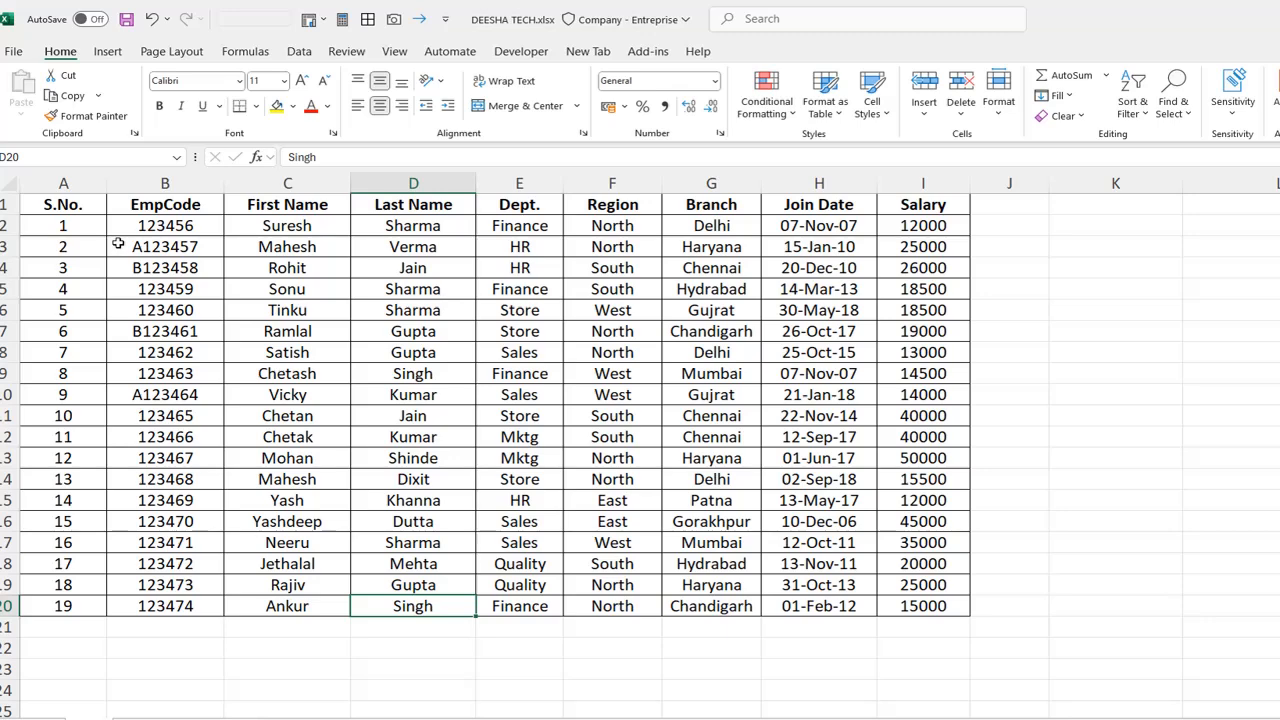
pyautogui.click(453, 403)
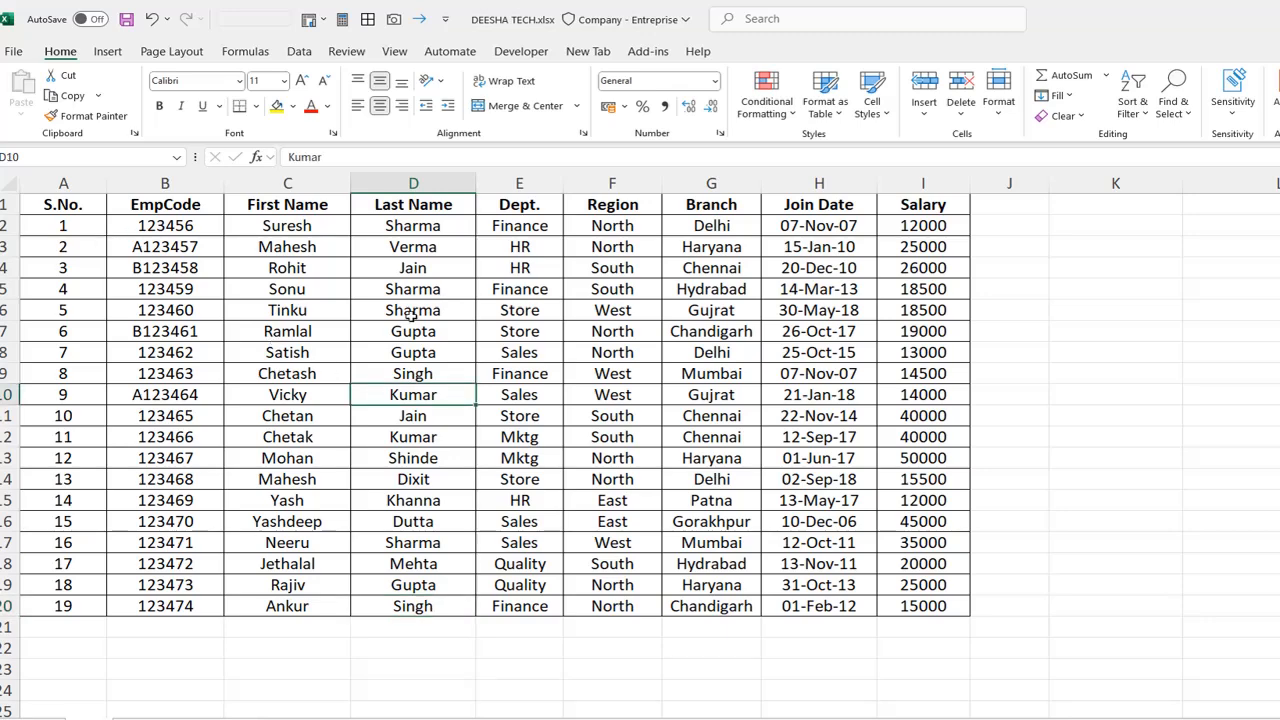
pyautogui.click(94, 204)
pyautogui.moveTo(94, 204); pyautogui.dragTo(940, 606)
pyautogui.click(489, 420)
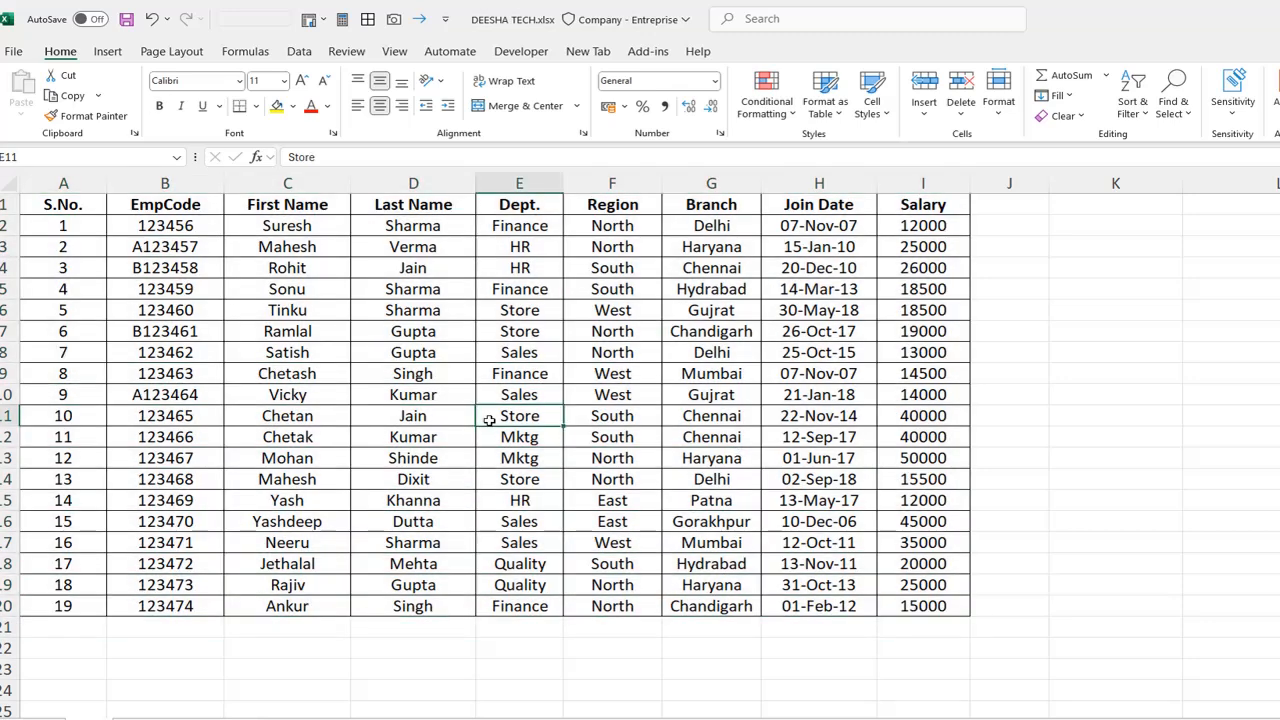
# Select the headers from cell A1 through Salary, extend the selection down to row 20, and deselect it
pyautogui.click(78, 206)
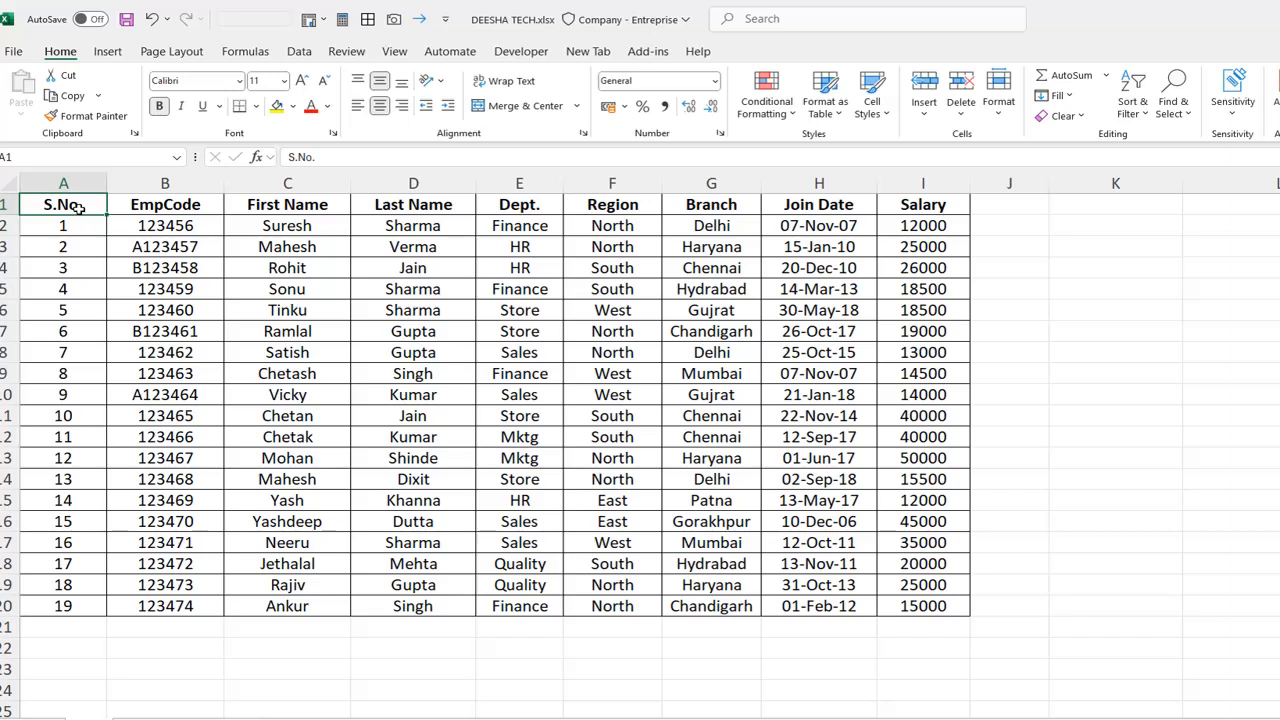
pyautogui.hotkey('ctrl', 'shift', 'Right')
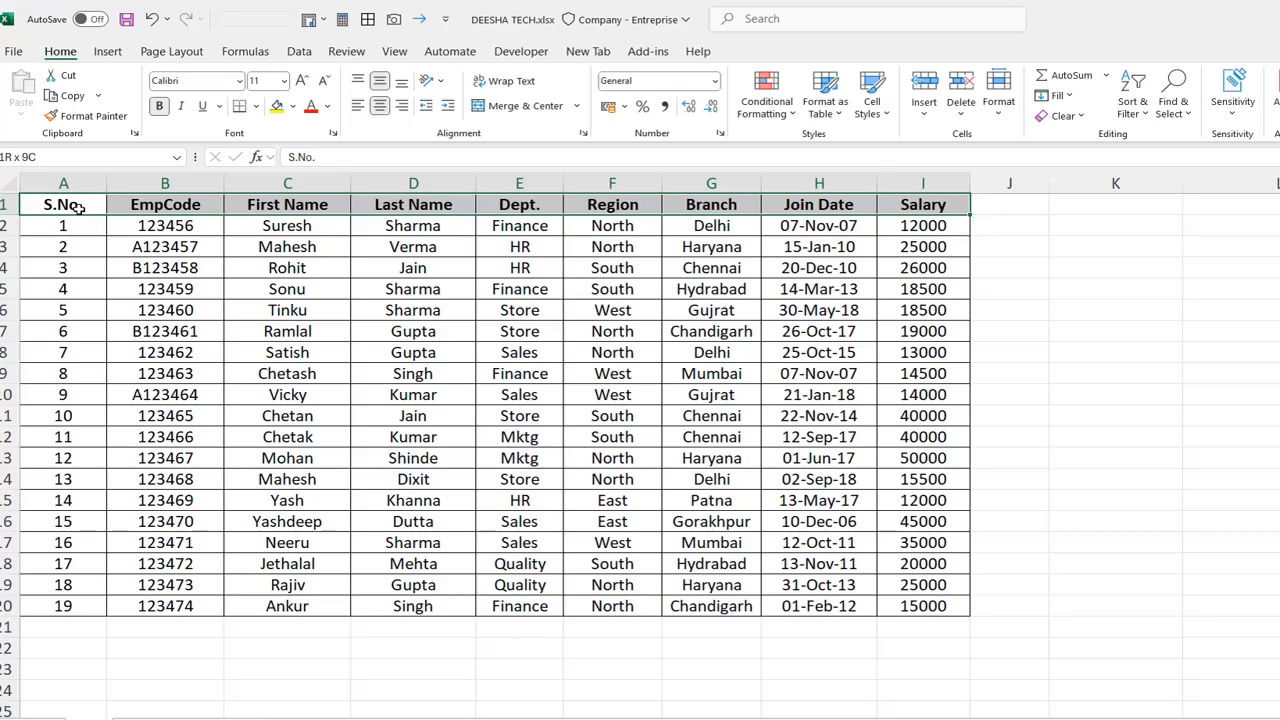
pyautogui.hotkey('ctrl', 'shift', 'Down')
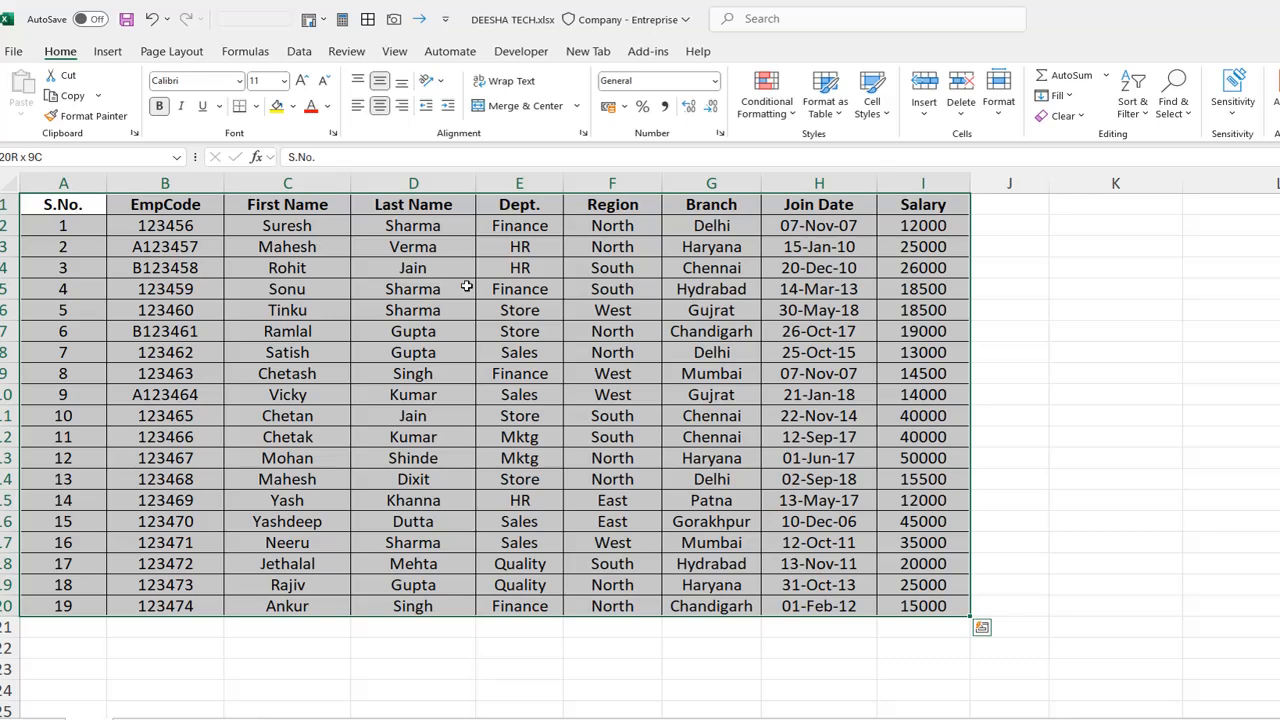
pyautogui.click(1032, 305)
pyautogui.click(818, 272)
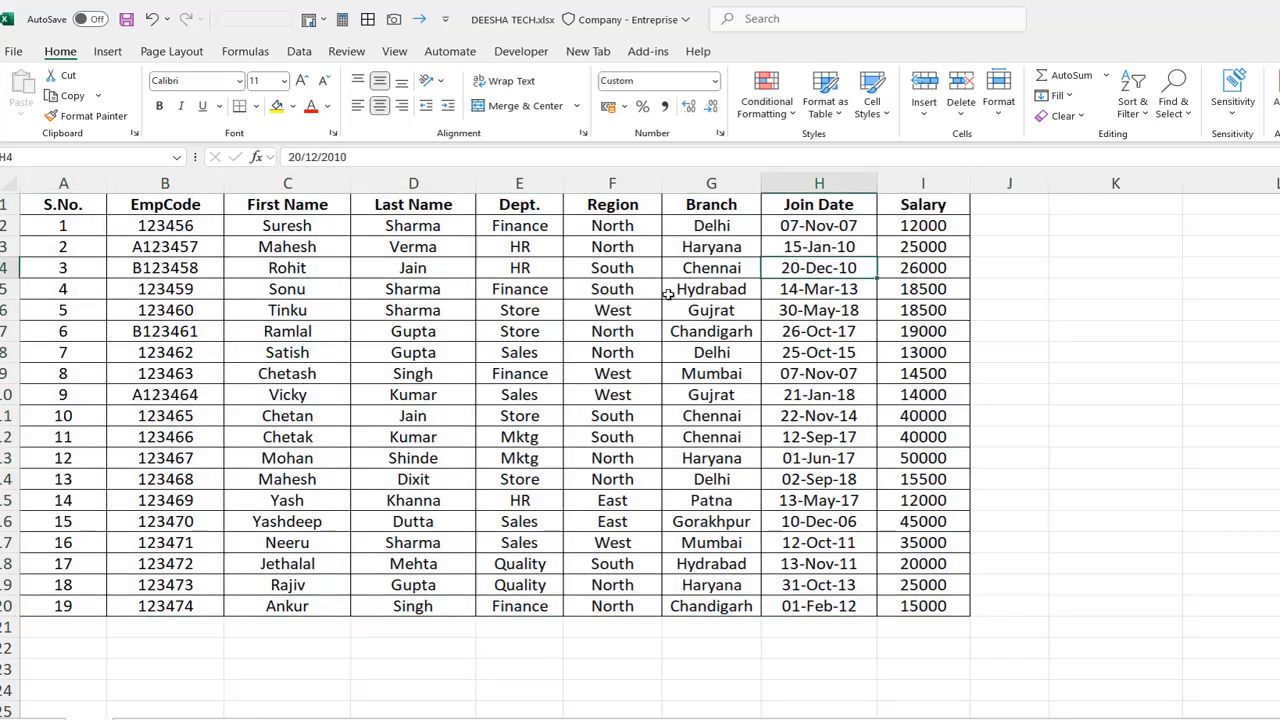
pyautogui.click(313, 468)
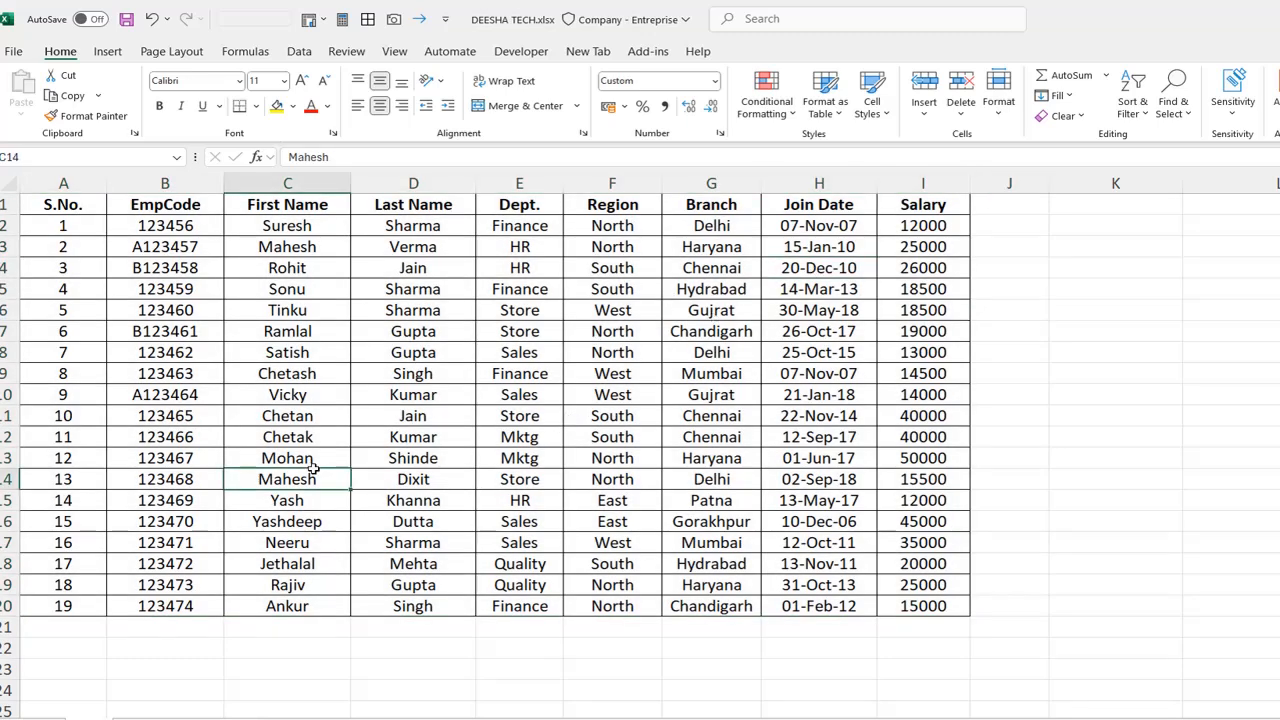
# Select the whole data region starting from cell C6 and again from cell G9, deselecting it each time
pyautogui.click(305, 310)
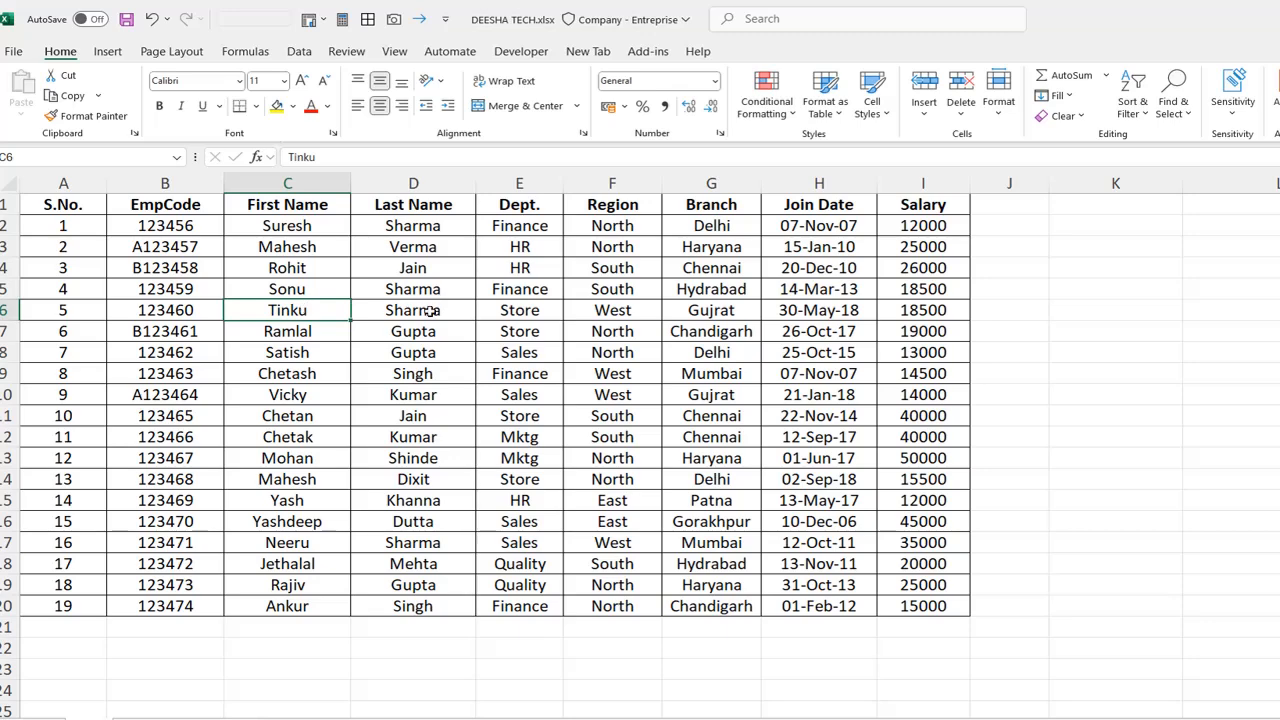
pyautogui.hotkey('ctrl', 'a')
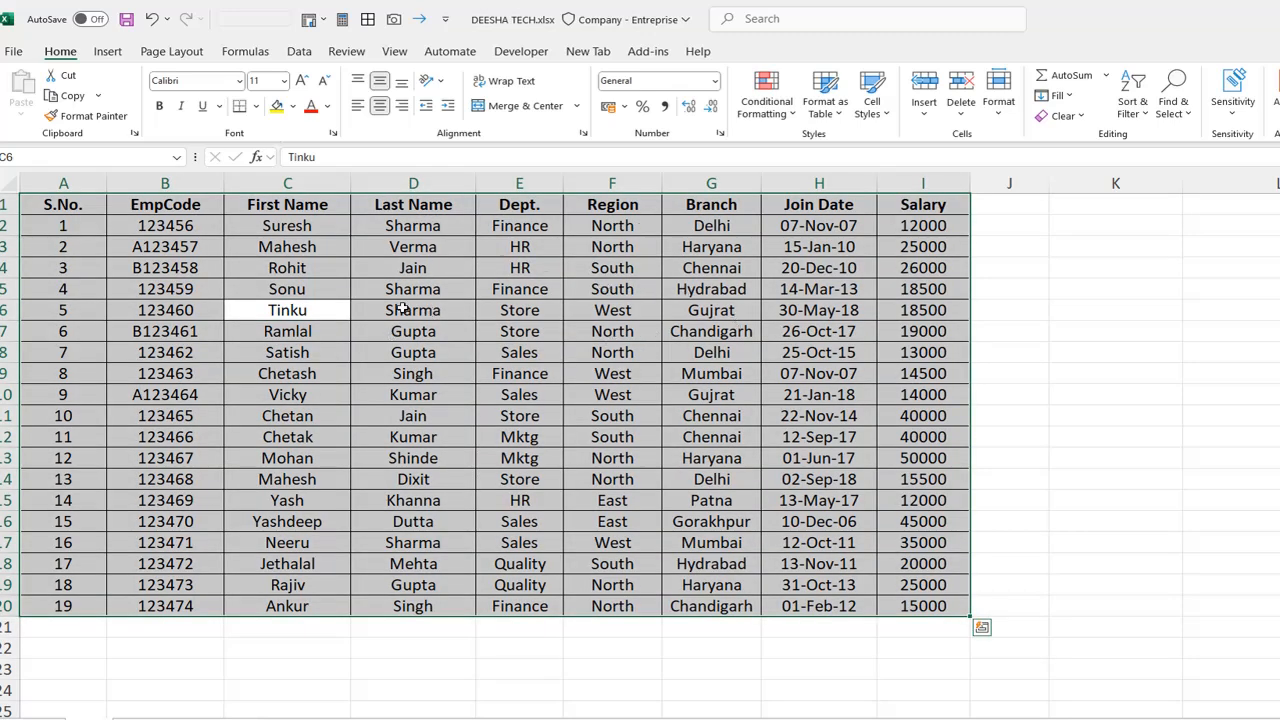
pyautogui.click(1107, 383)
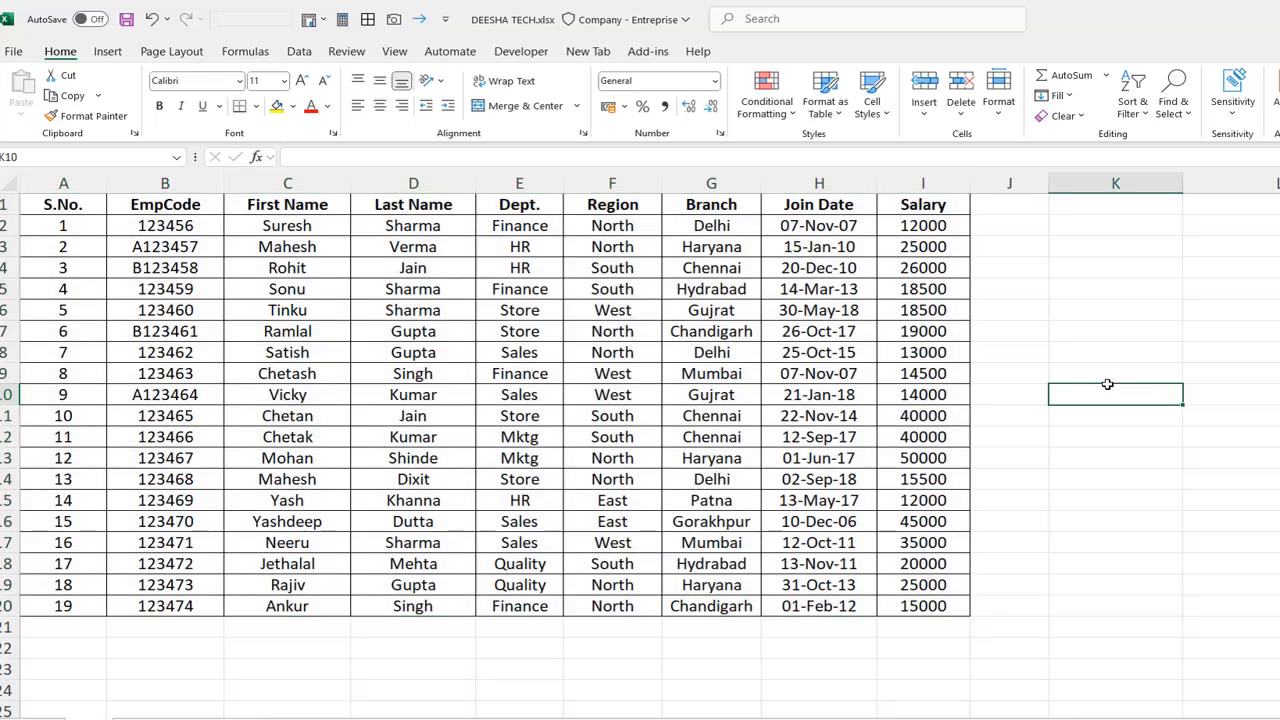
pyautogui.click(755, 375)
pyautogui.hotkey('ctrl', 'a')
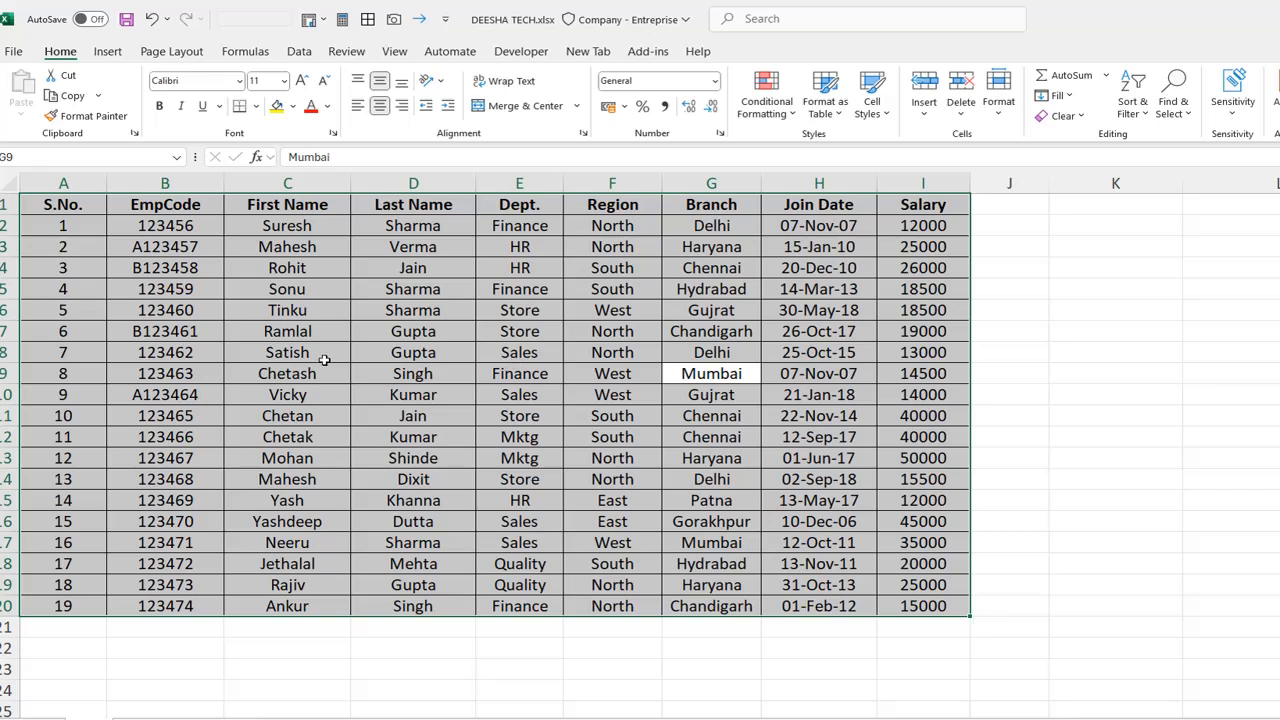
pyautogui.doubleClick(1064, 348)
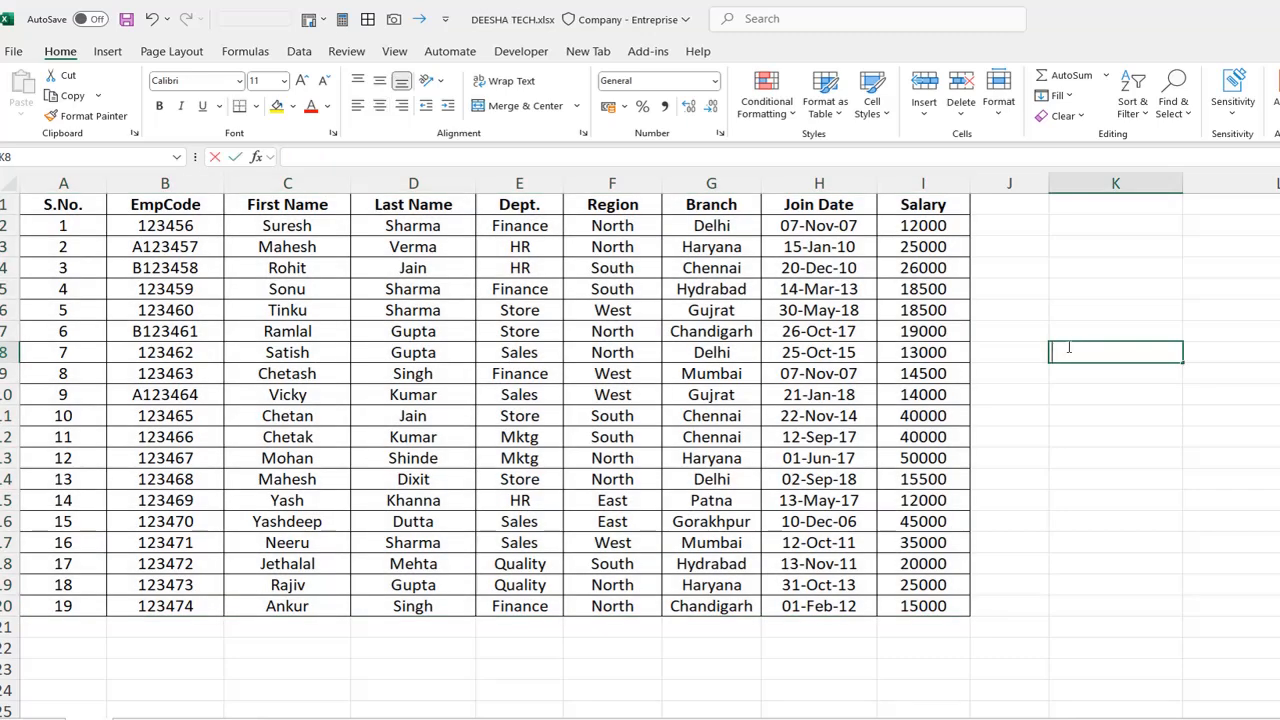
pyautogui.click(972, 344)
# Convert the range A1:I20 into a table with headers from cell F8, and undo the conversion
pyautogui.click(608, 352)
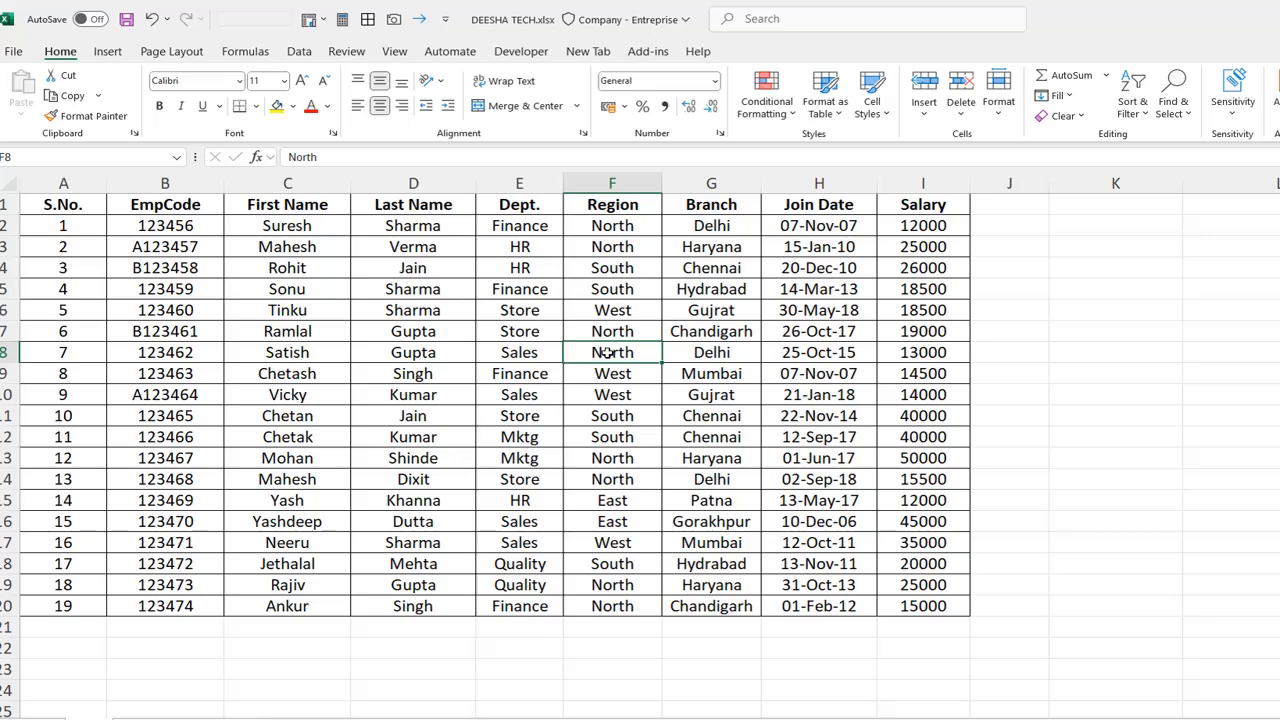
pyautogui.hotkey('ctrl', 't')
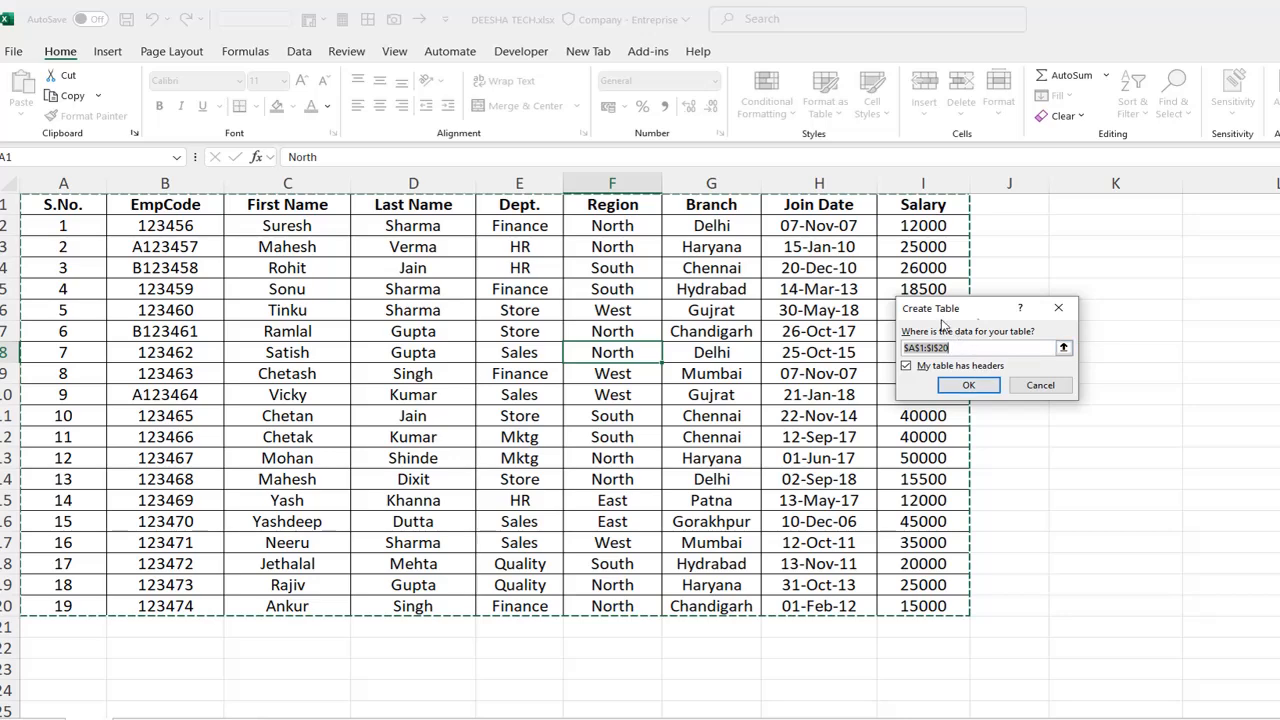
pyautogui.click(957, 386)
pyautogui.click(1043, 307)
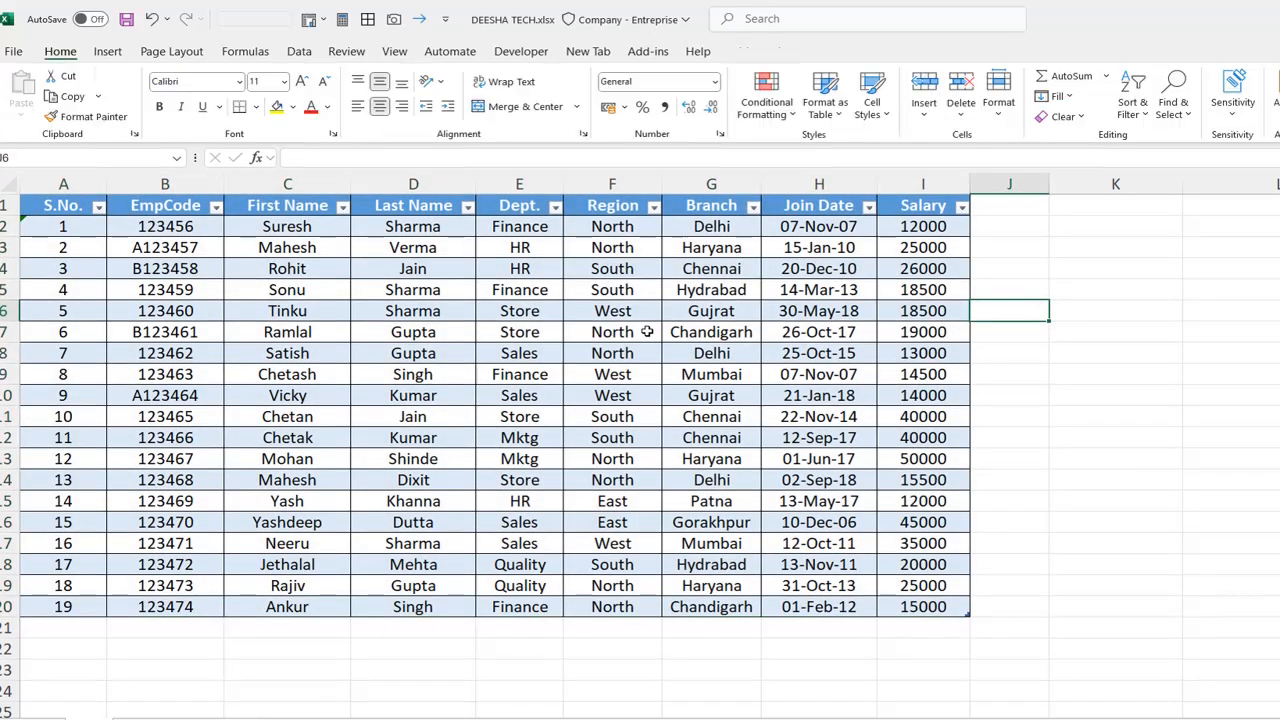
pyautogui.click(647, 332)
pyautogui.click(994, 332)
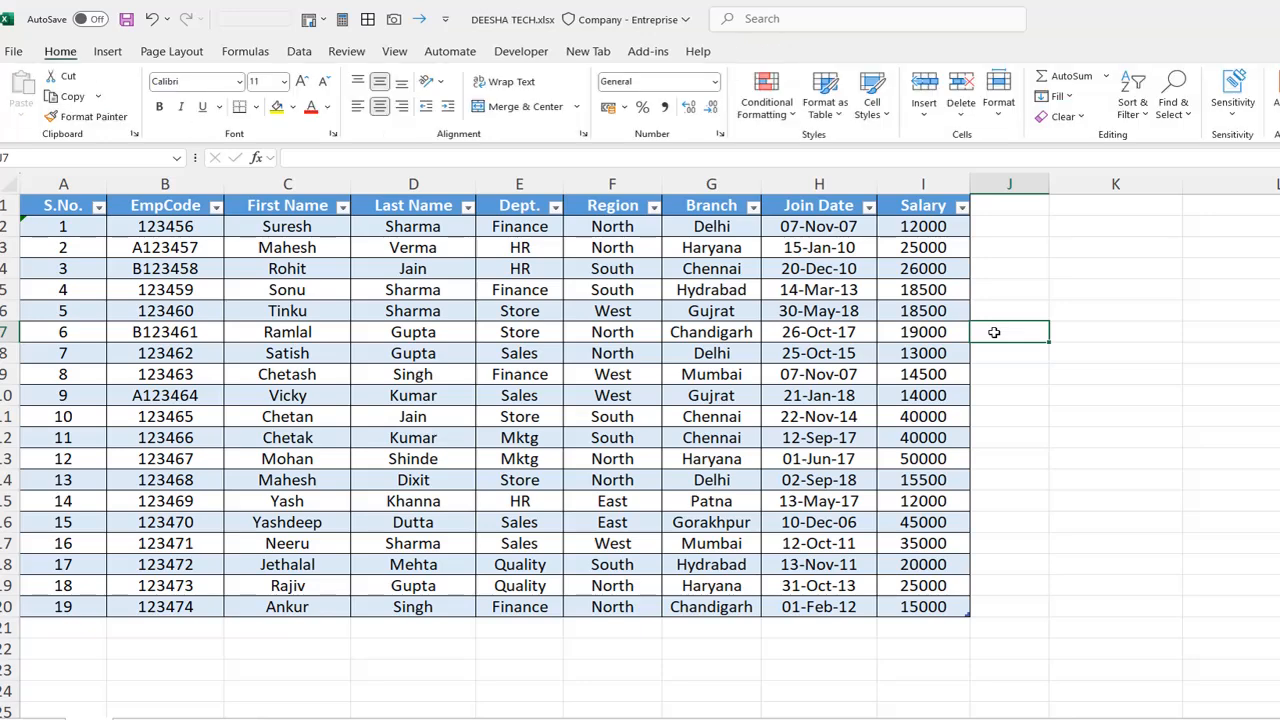
pyautogui.hotkey('ctrl', 'z')
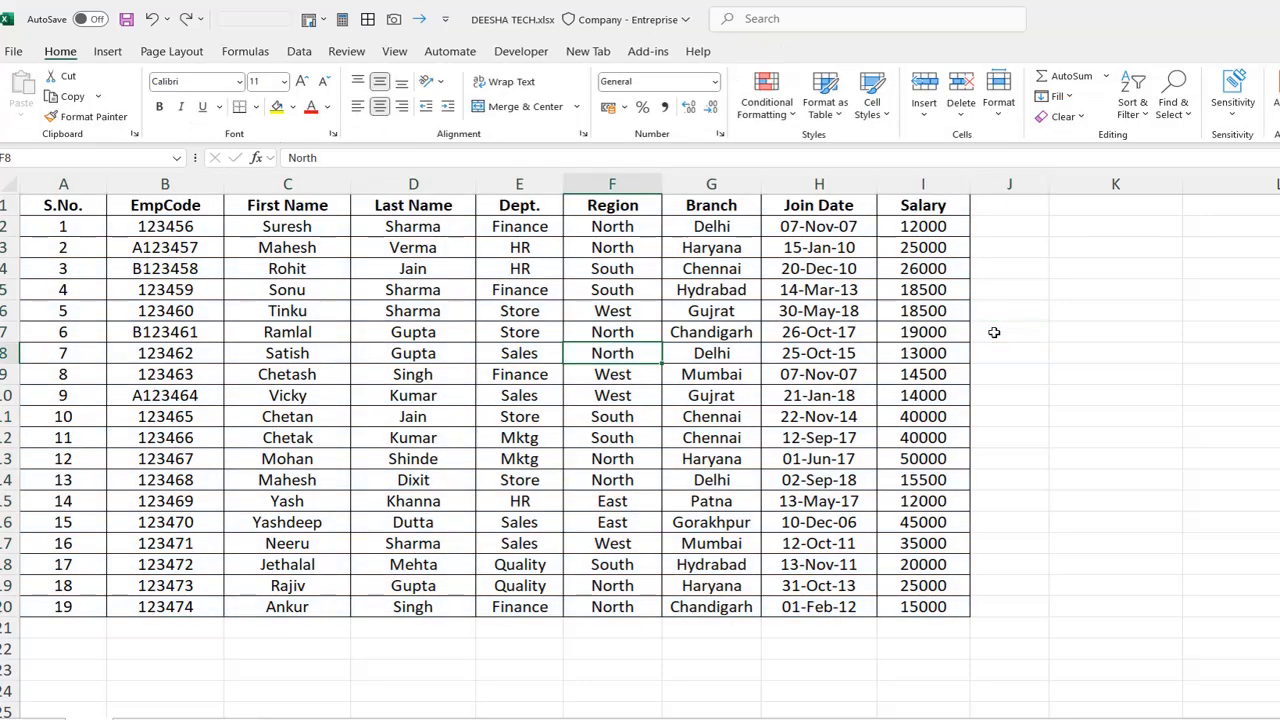
# Create a table with headers from the range A1:I20, starting from cell G10
pyautogui.click(742, 397)
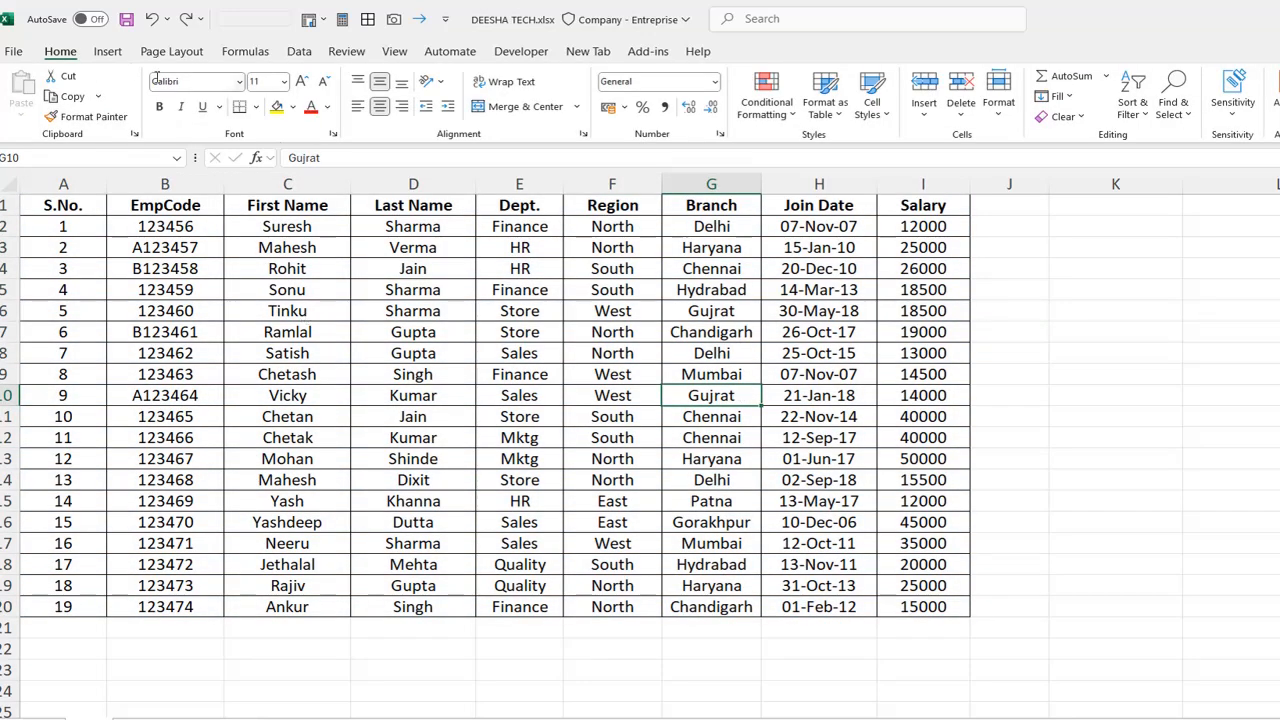
pyautogui.click(107, 51)
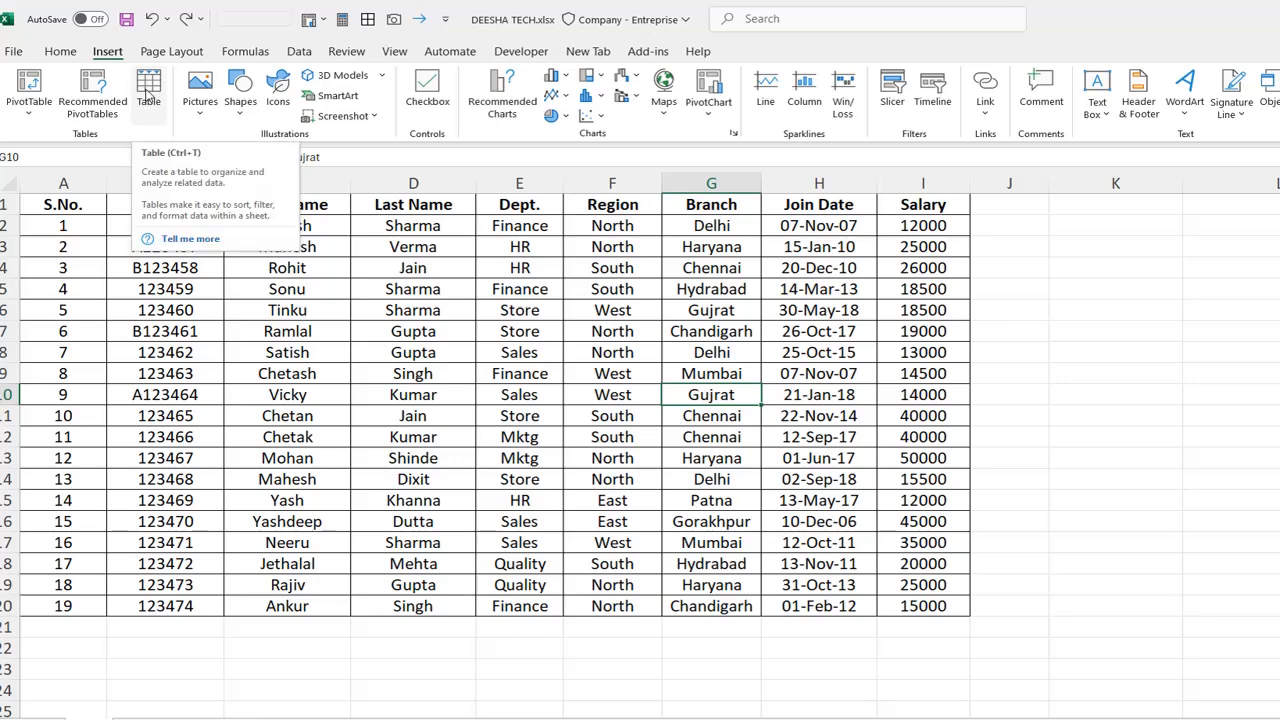
pyautogui.click(148, 92)
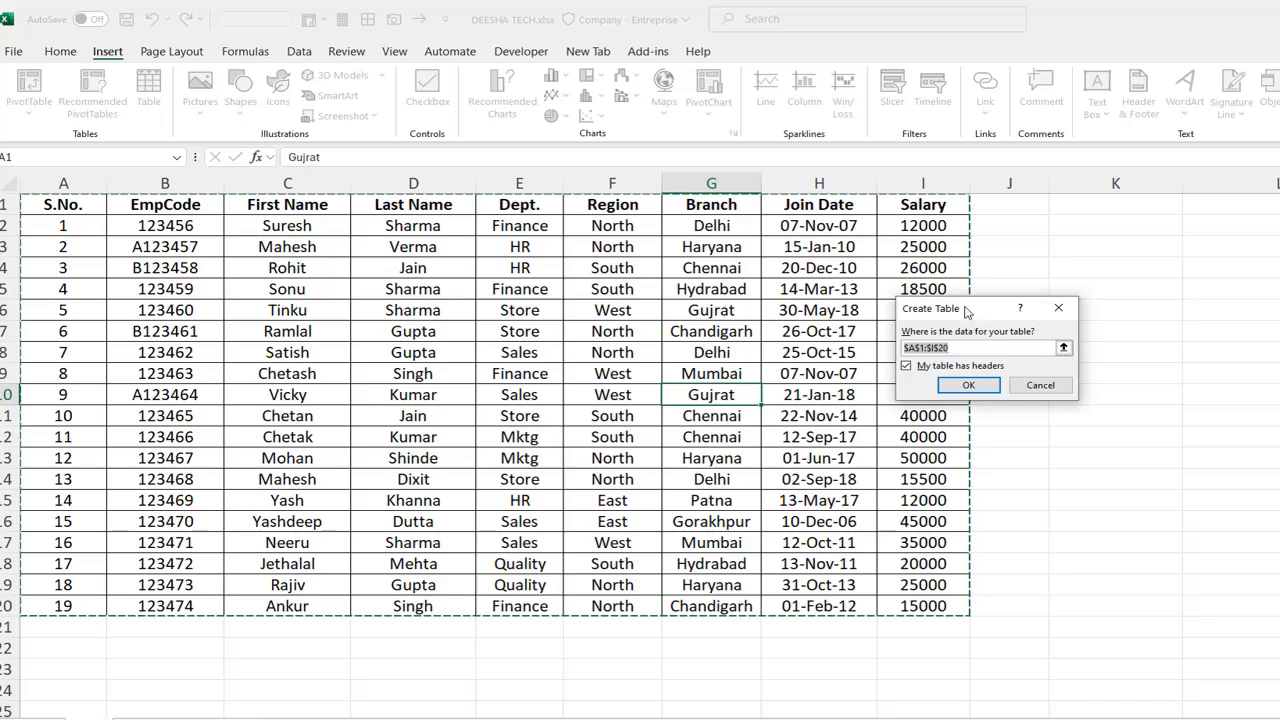
pyautogui.moveTo(967, 312); pyautogui.dragTo(927, 274)
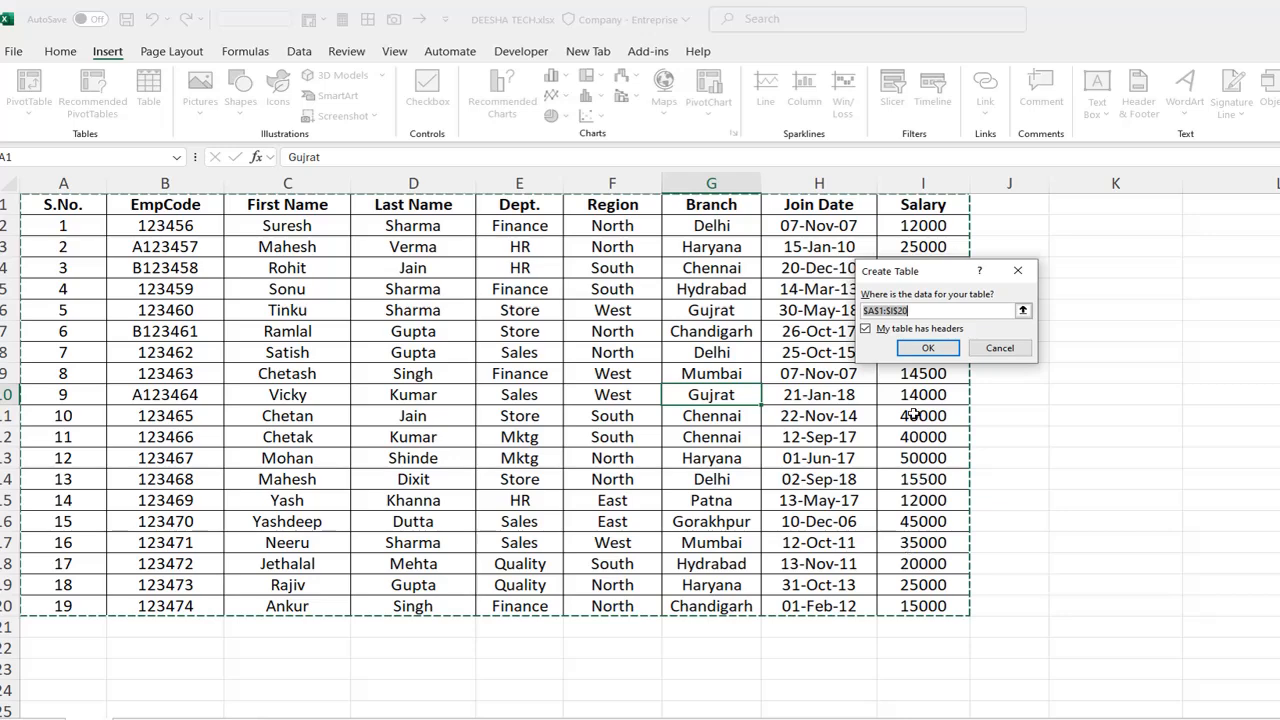
pyautogui.click(928, 348)
pyautogui.click(1043, 350)
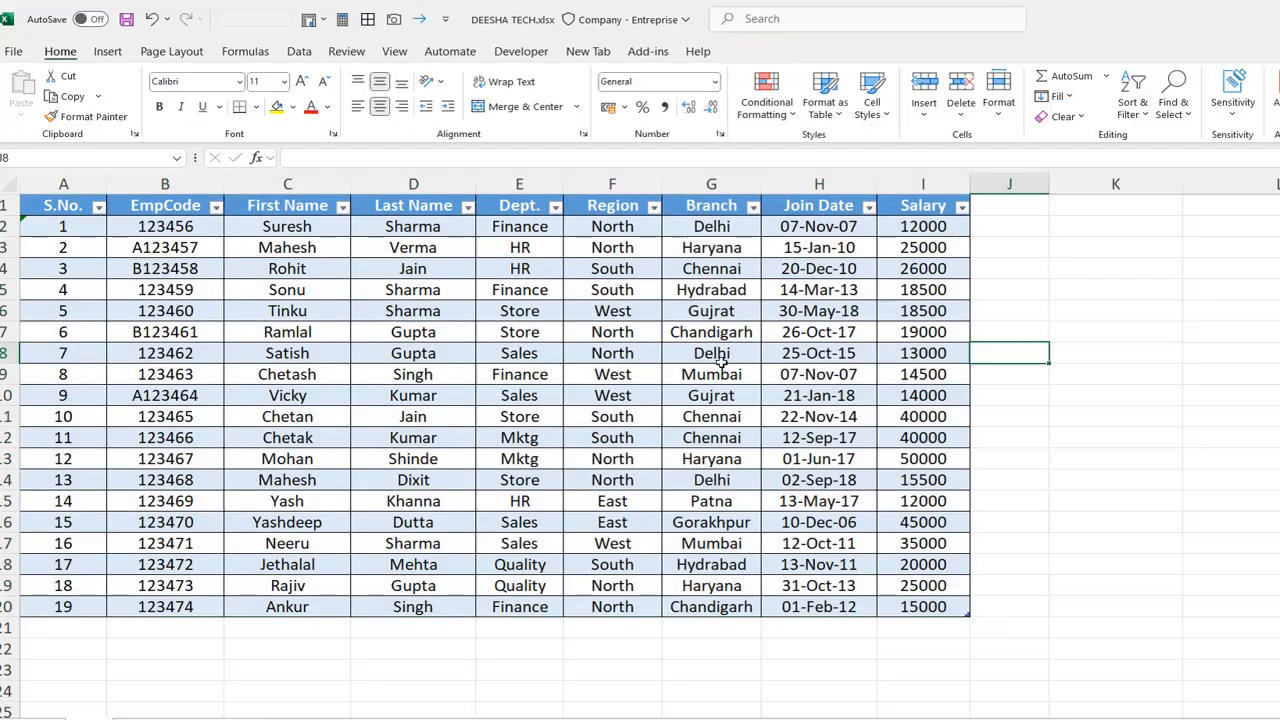
# Examine the new table's formatting and design options by selecting cells inside and outside it
pyautogui.click(562, 370)
pyautogui.click(749, 329)
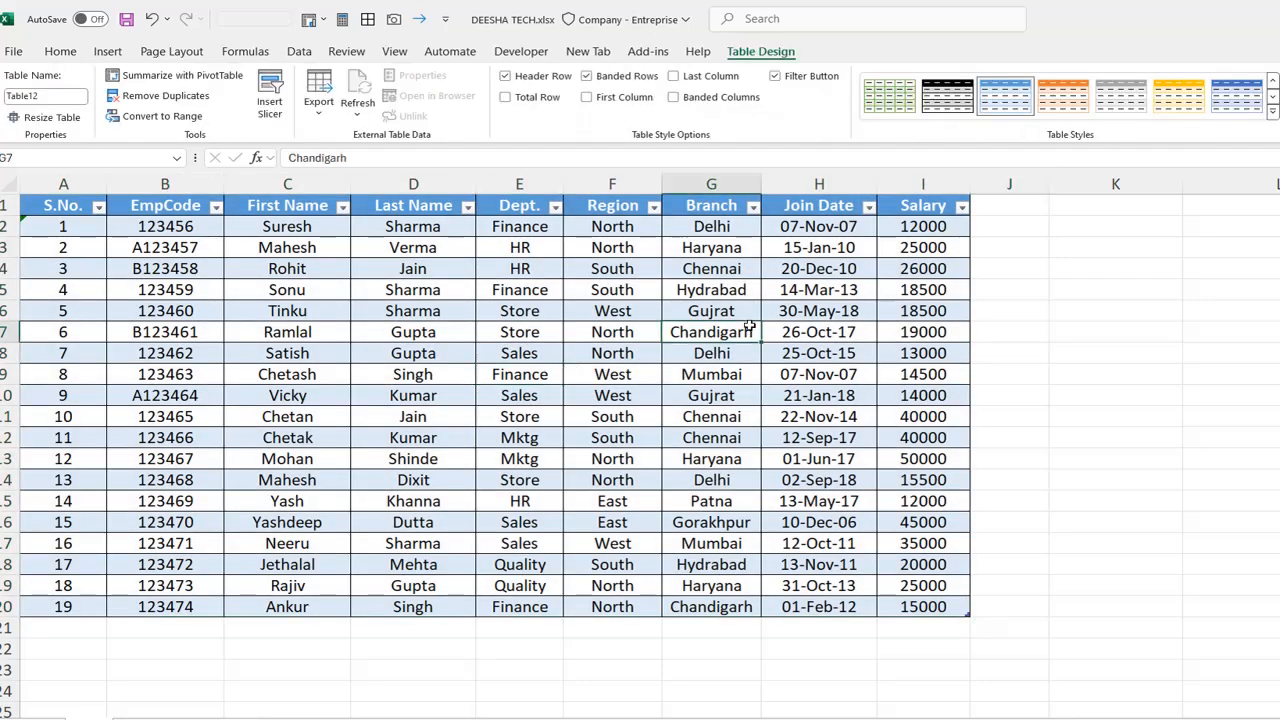
pyautogui.click(1073, 293)
pyautogui.click(822, 307)
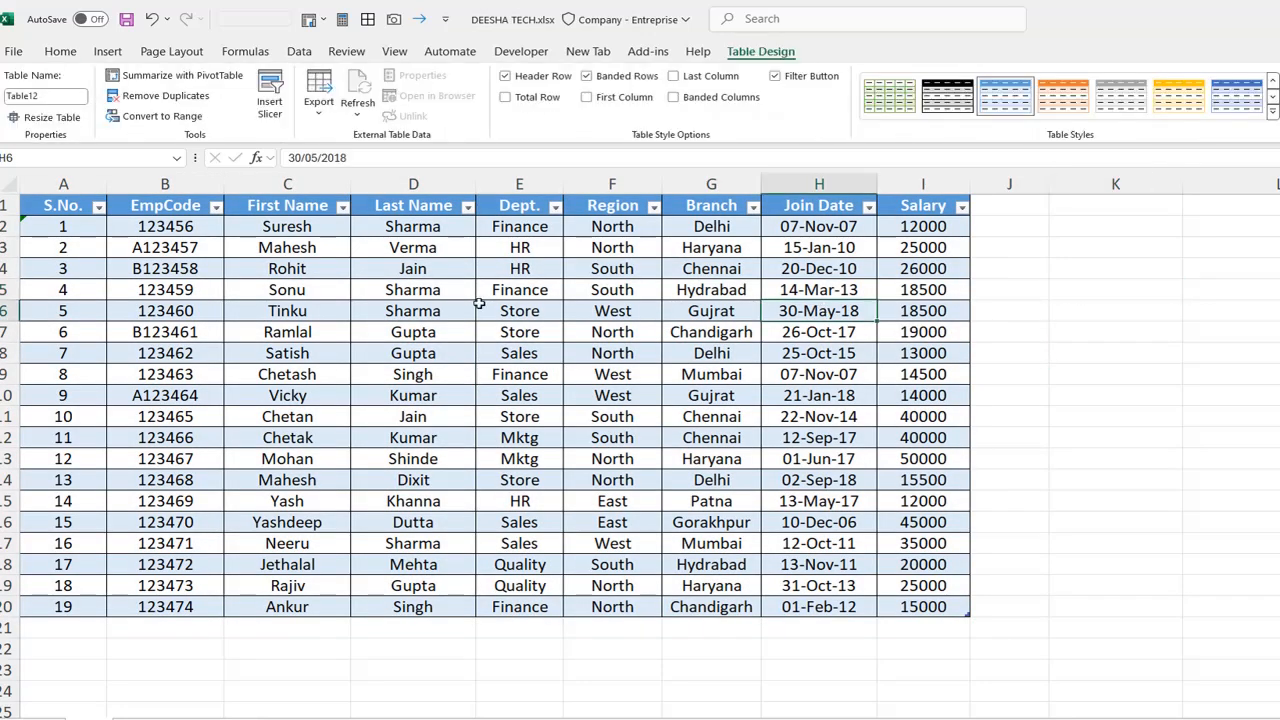
pyautogui.click(266, 293)
# Review the entries in row 3 of the table, column by column from S.No. through Salary
pyautogui.click(72, 247)
pyautogui.click(147, 247)
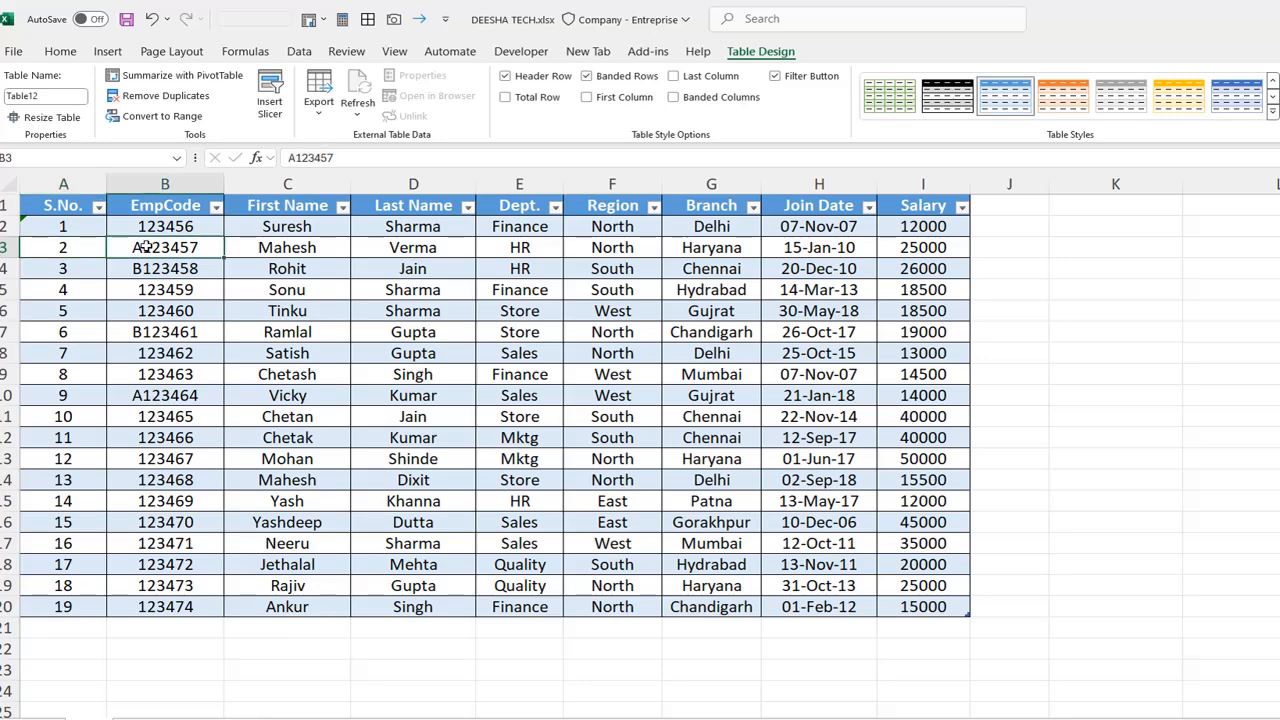
pyautogui.click(262, 247)
pyautogui.click(404, 246)
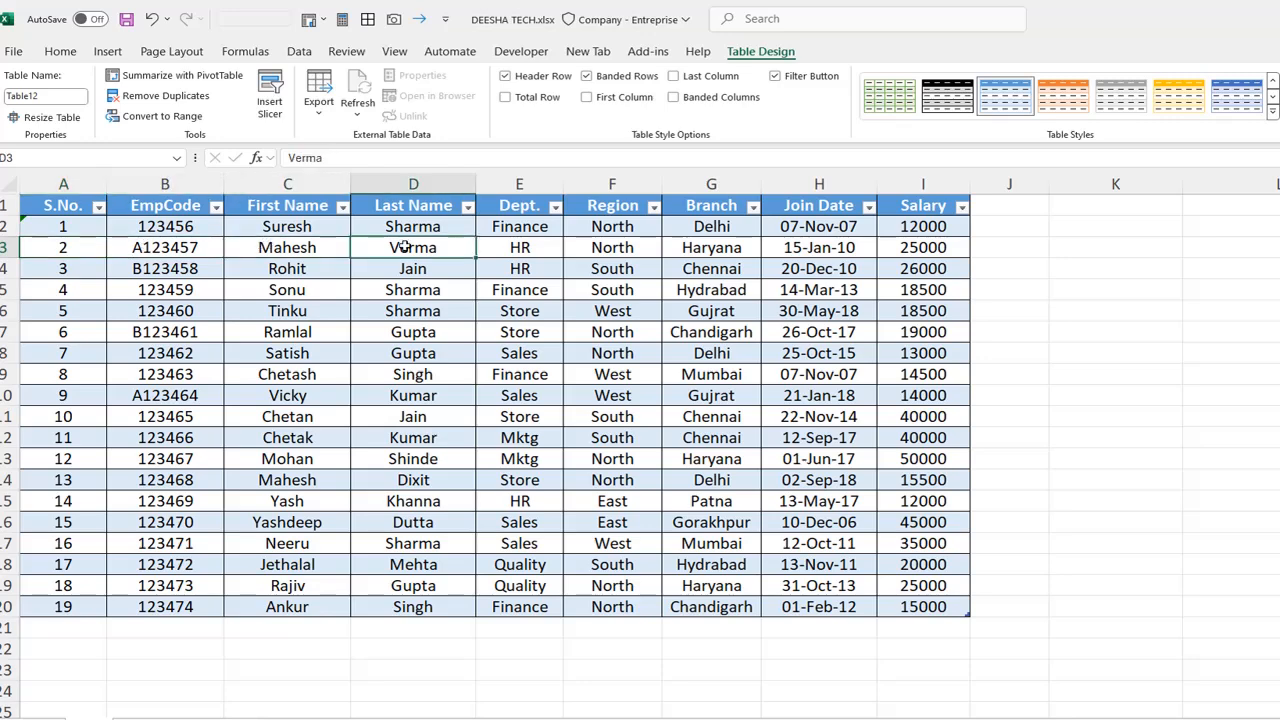
pyautogui.click(539, 246)
pyautogui.click(614, 247)
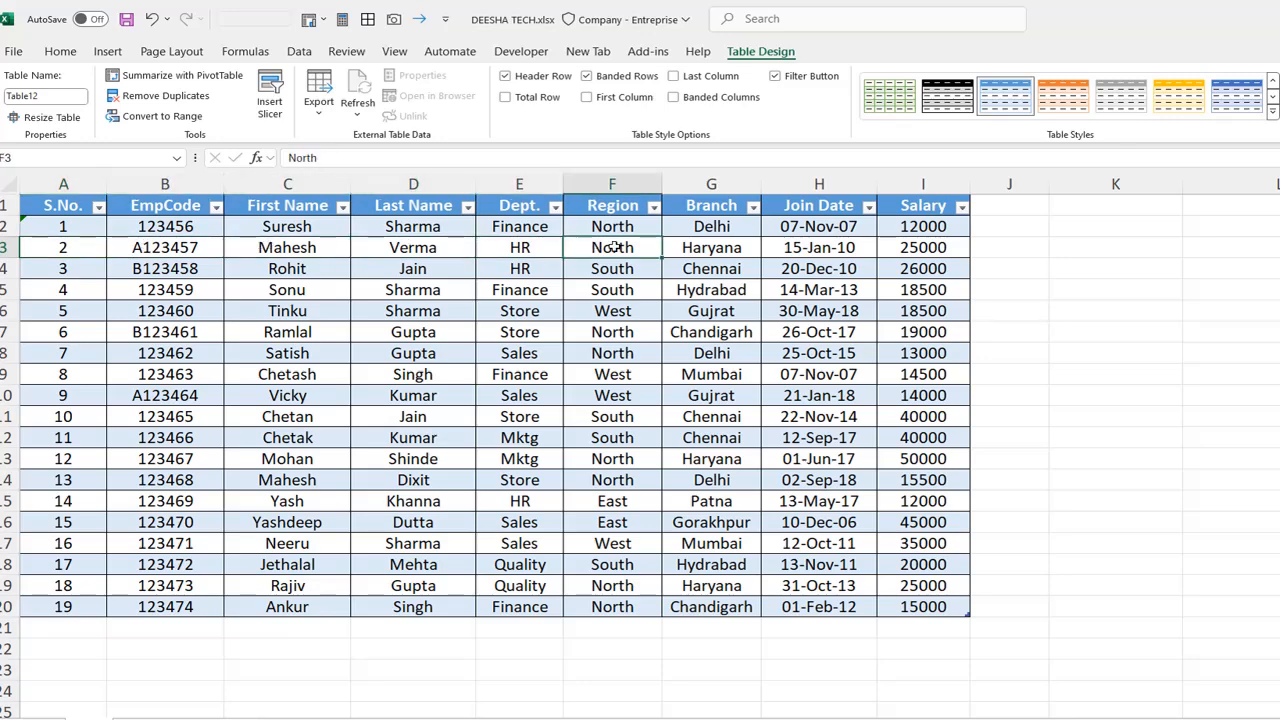
pyautogui.click(717, 245)
pyautogui.click(818, 247)
pyautogui.click(916, 247)
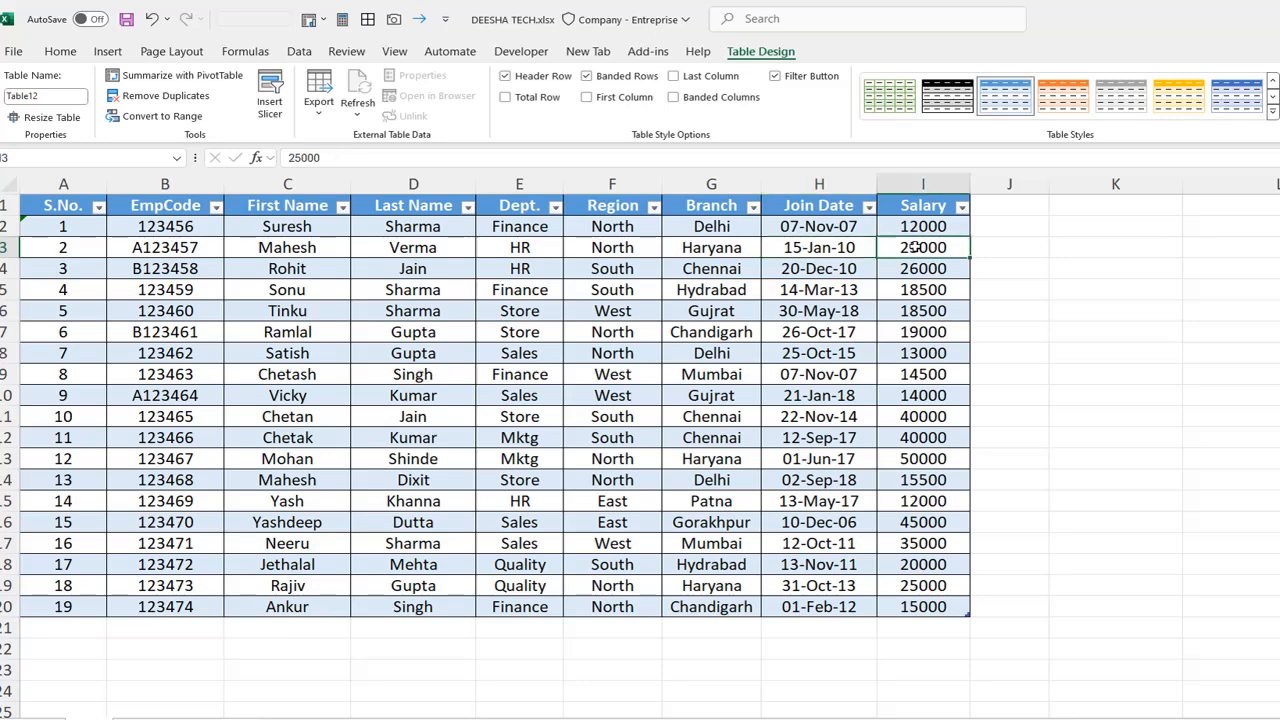
pyautogui.click(464, 397)
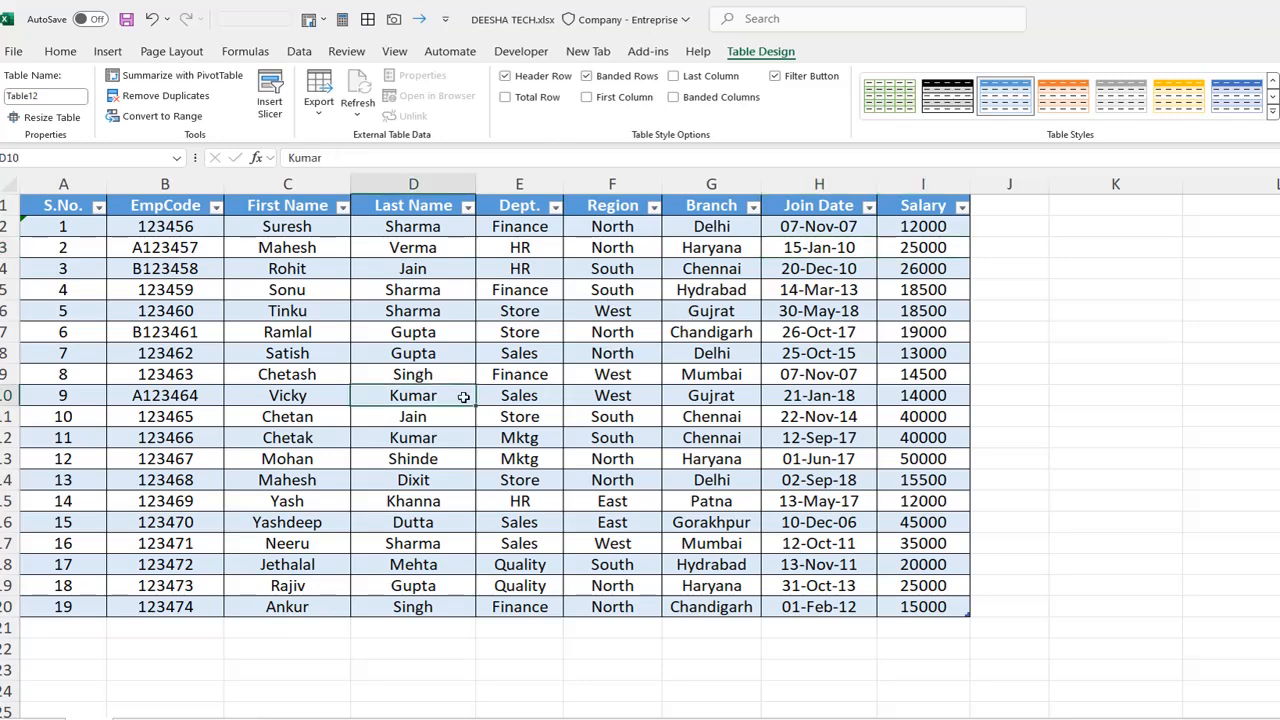
# Extend the table by entering 22 in A21 and 2 in A22 directly below it, and undo both entries
pyautogui.click(318, 331)
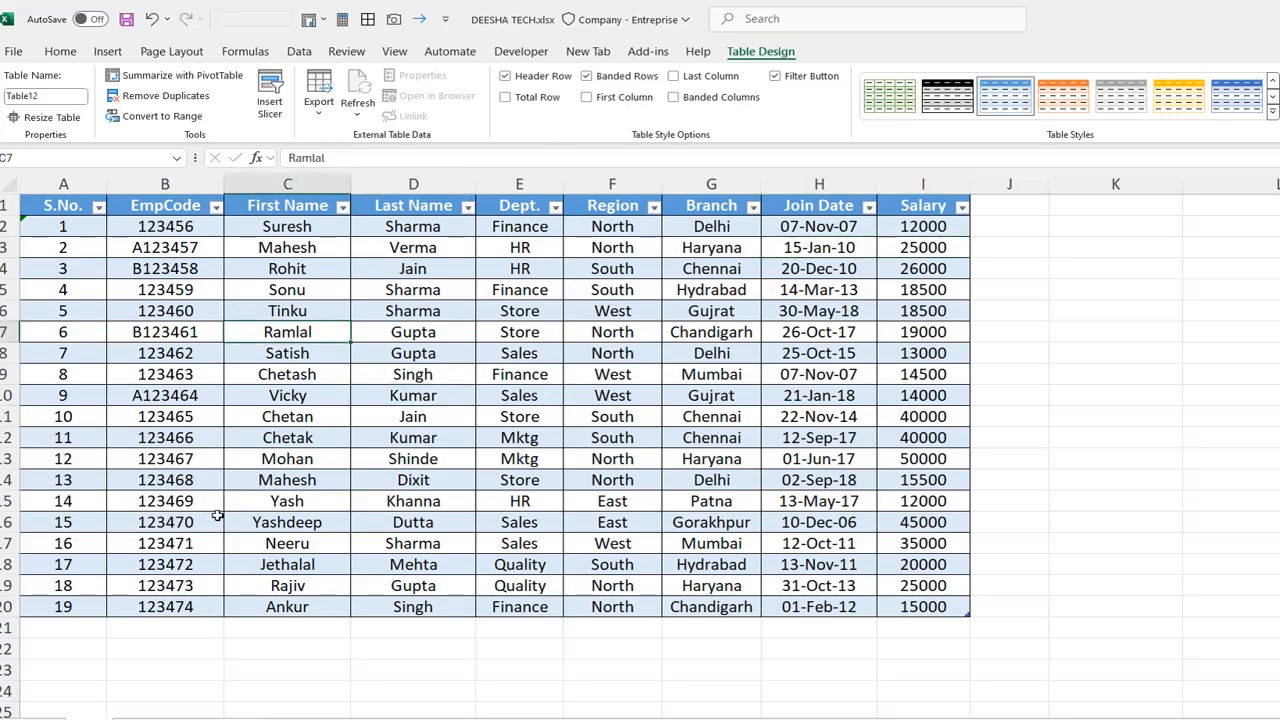
pyautogui.click(81, 625)
pyautogui.write('22')
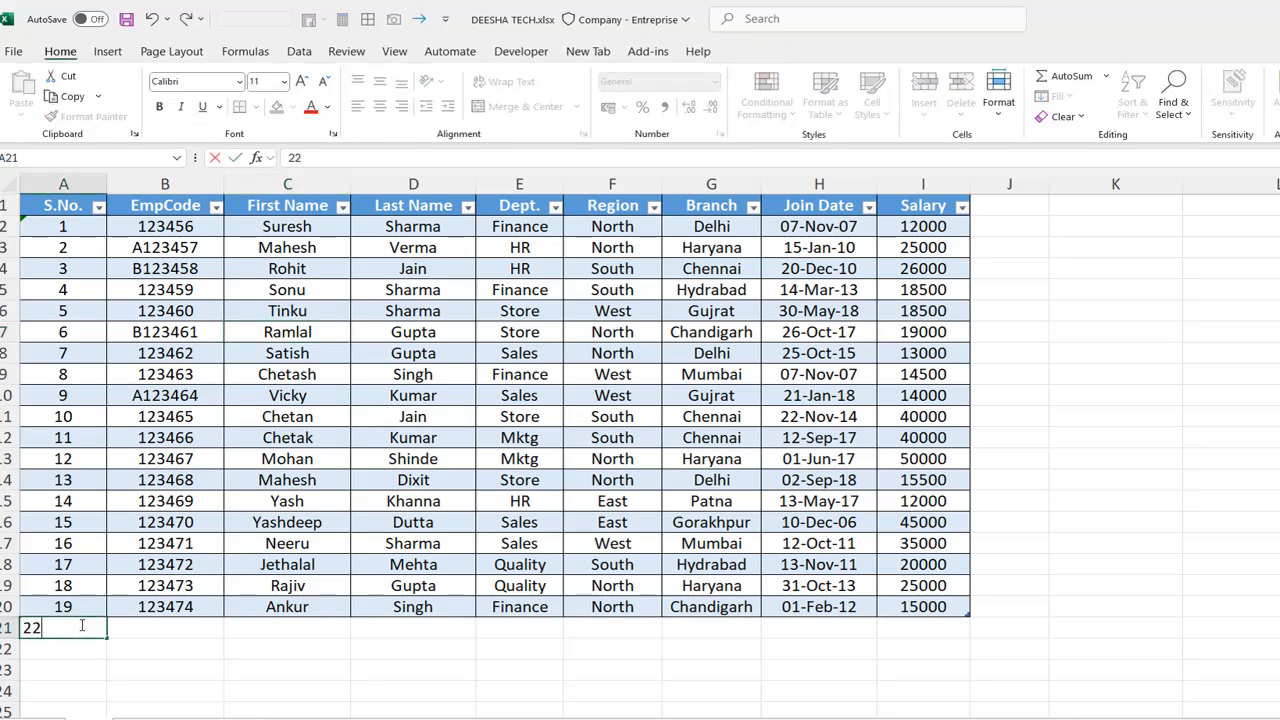
pyautogui.press('Return')
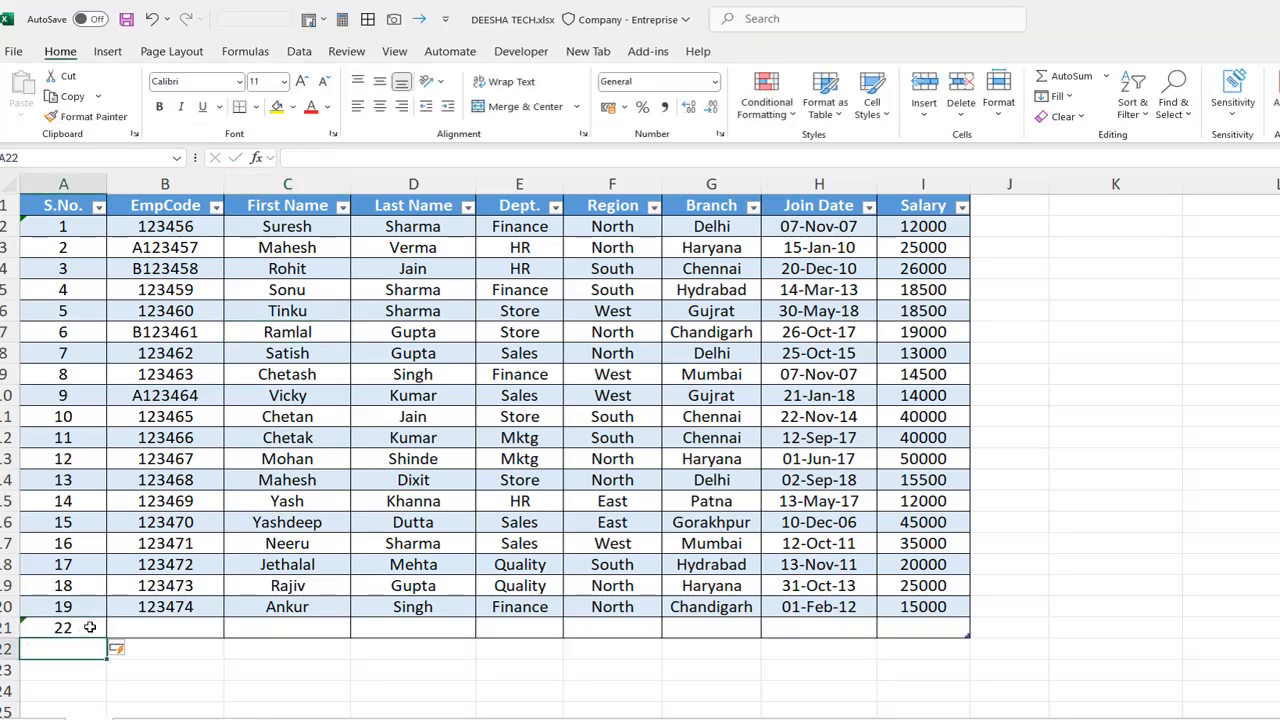
pyautogui.write('2')
pyautogui.press('Return')
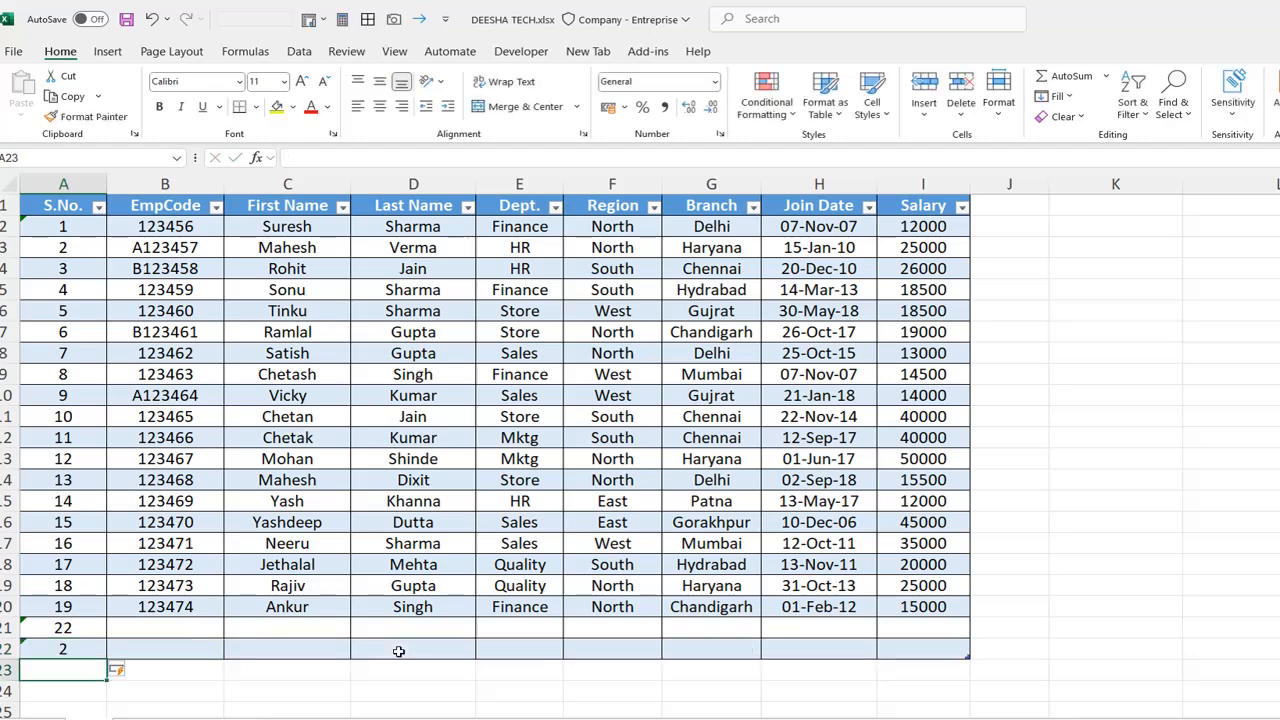
pyautogui.hotkey('ctrl', 'z')
pyautogui.hotkey('ctrl', 'z')
pyautogui.hotkey('ctrl', 'z')
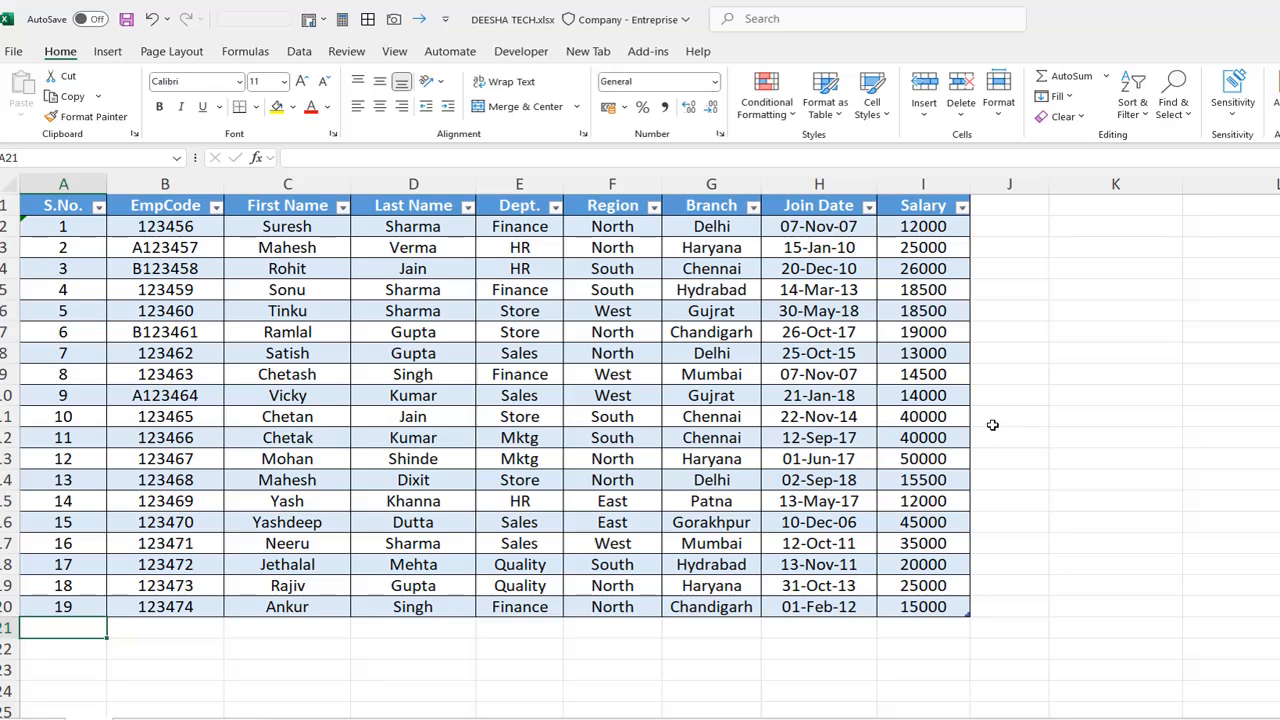
# Examine the table's extent by selecting single cells inside it and the whole range A1:I20 from opposite corners
pyautogui.click(766, 392)
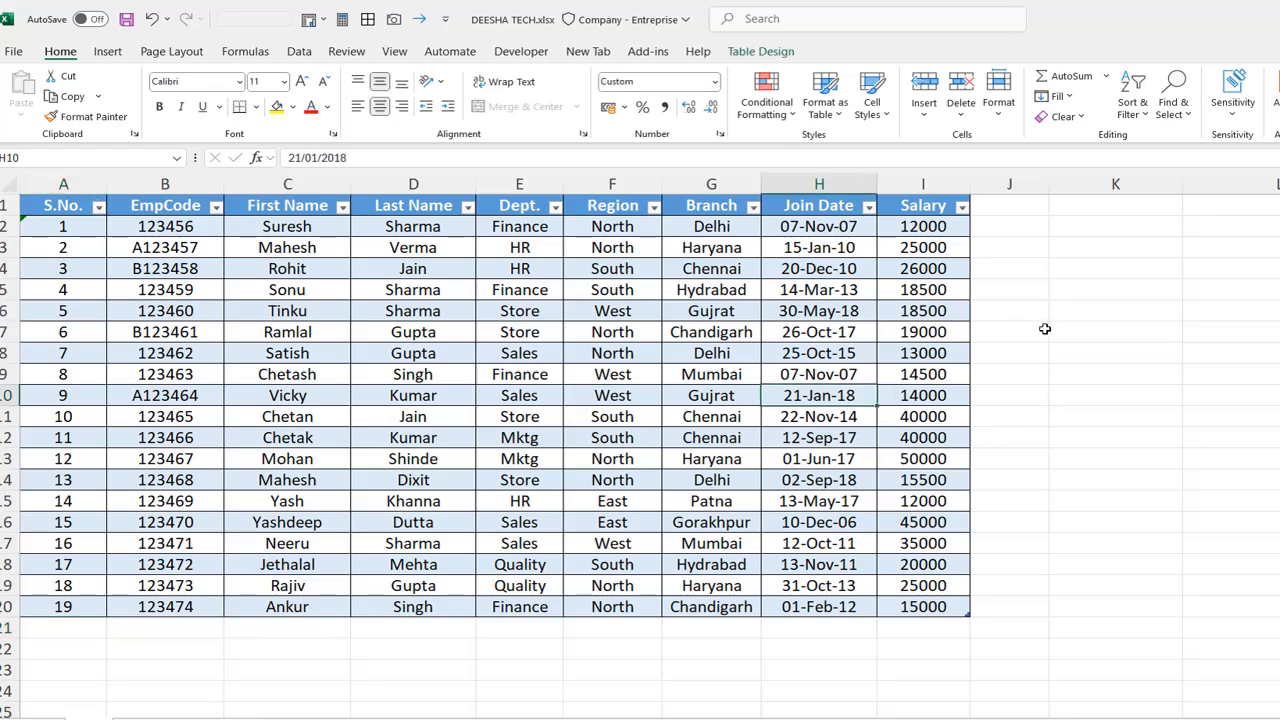
pyautogui.click(731, 335)
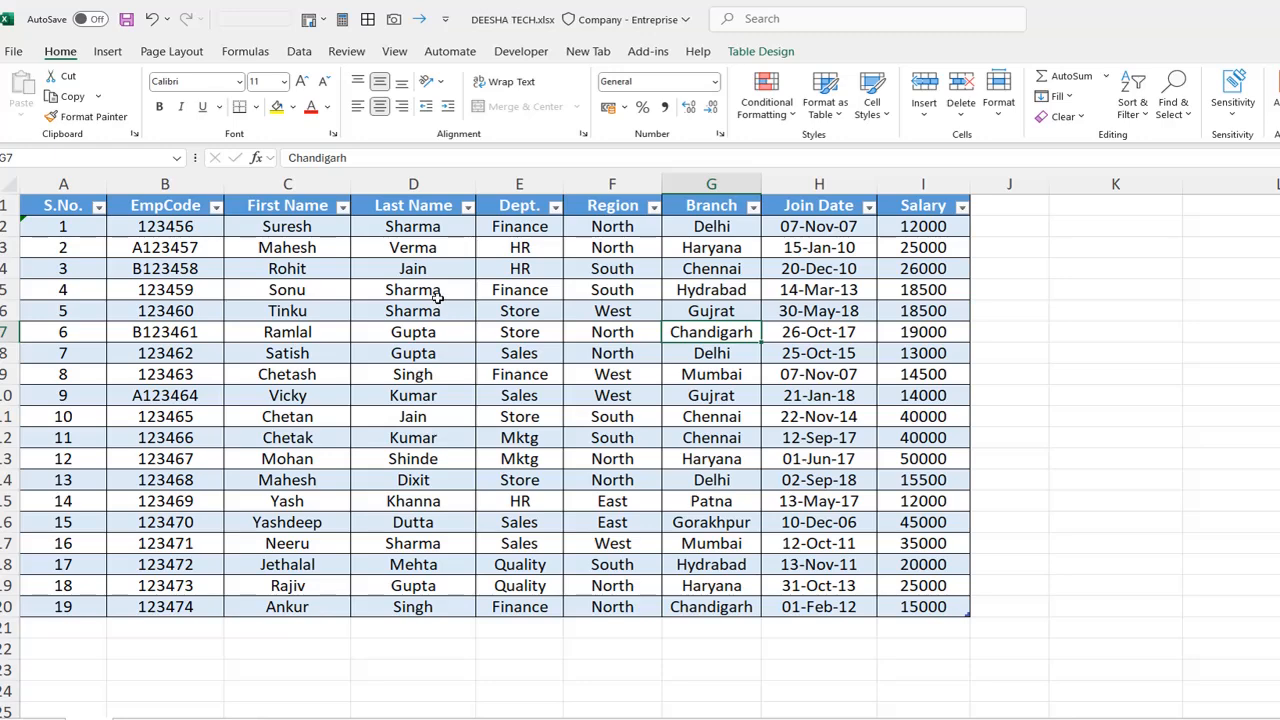
pyautogui.click(324, 315)
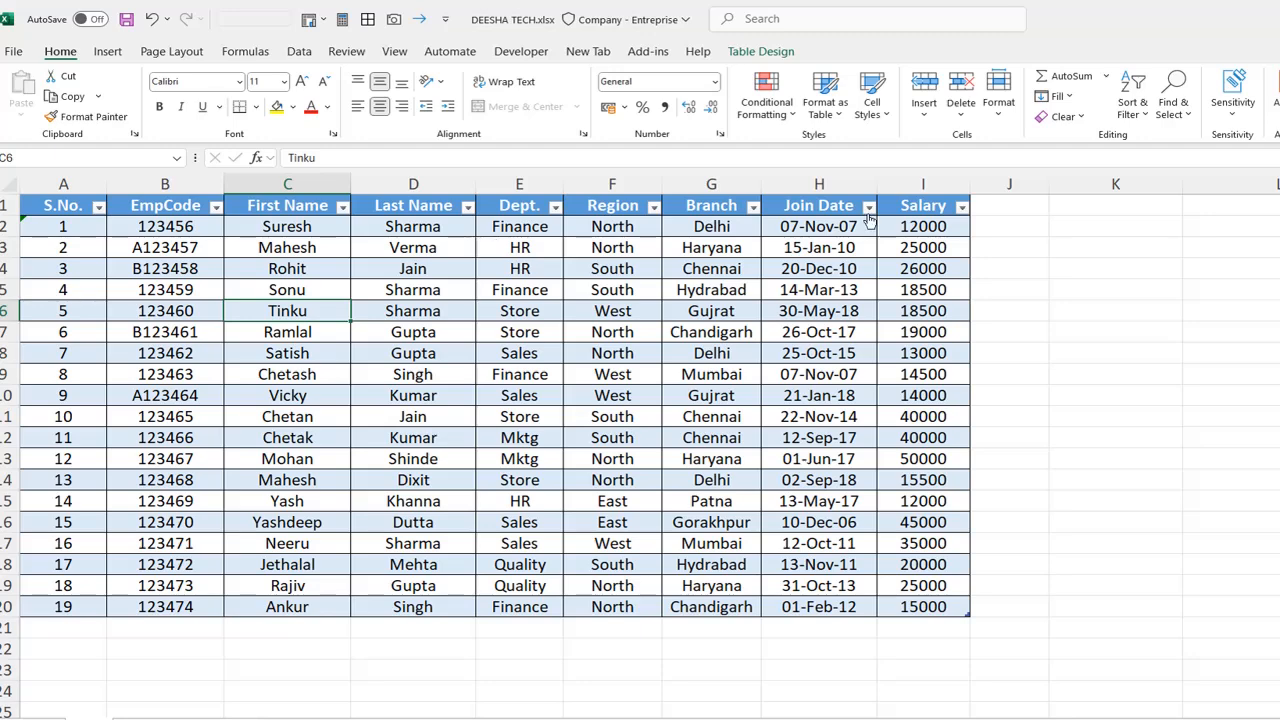
pyautogui.moveTo(926, 606); pyautogui.dragTo(70, 205)
pyautogui.click(231, 286)
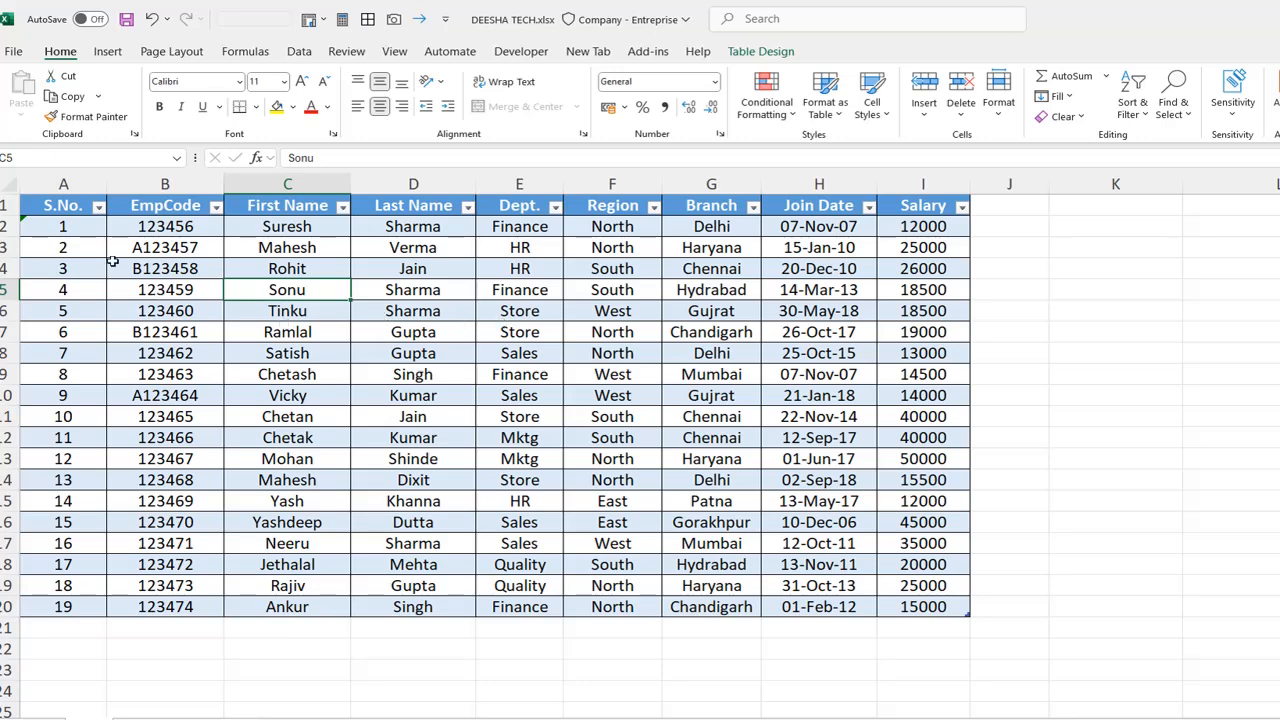
pyautogui.moveTo(74, 206); pyautogui.dragTo(907, 606)
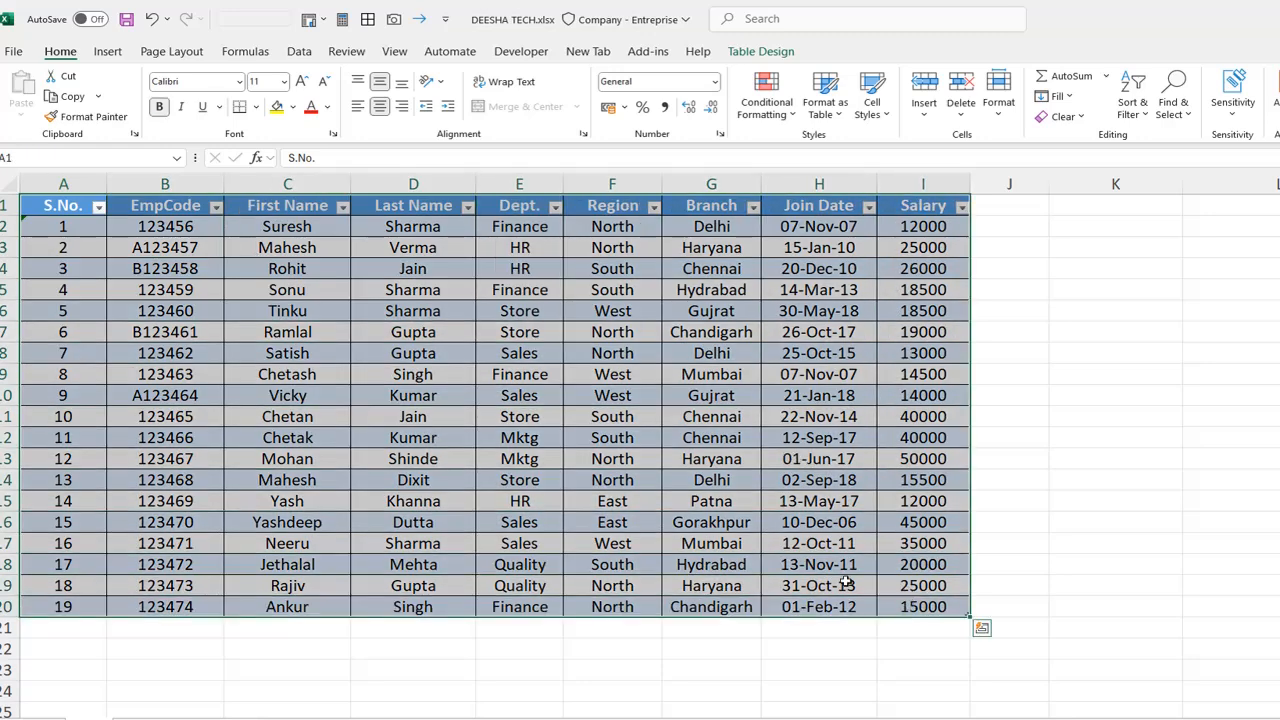
# Insert a slicer for the Branch field and place it beside the table's Salary column
pyautogui.click(370, 388)
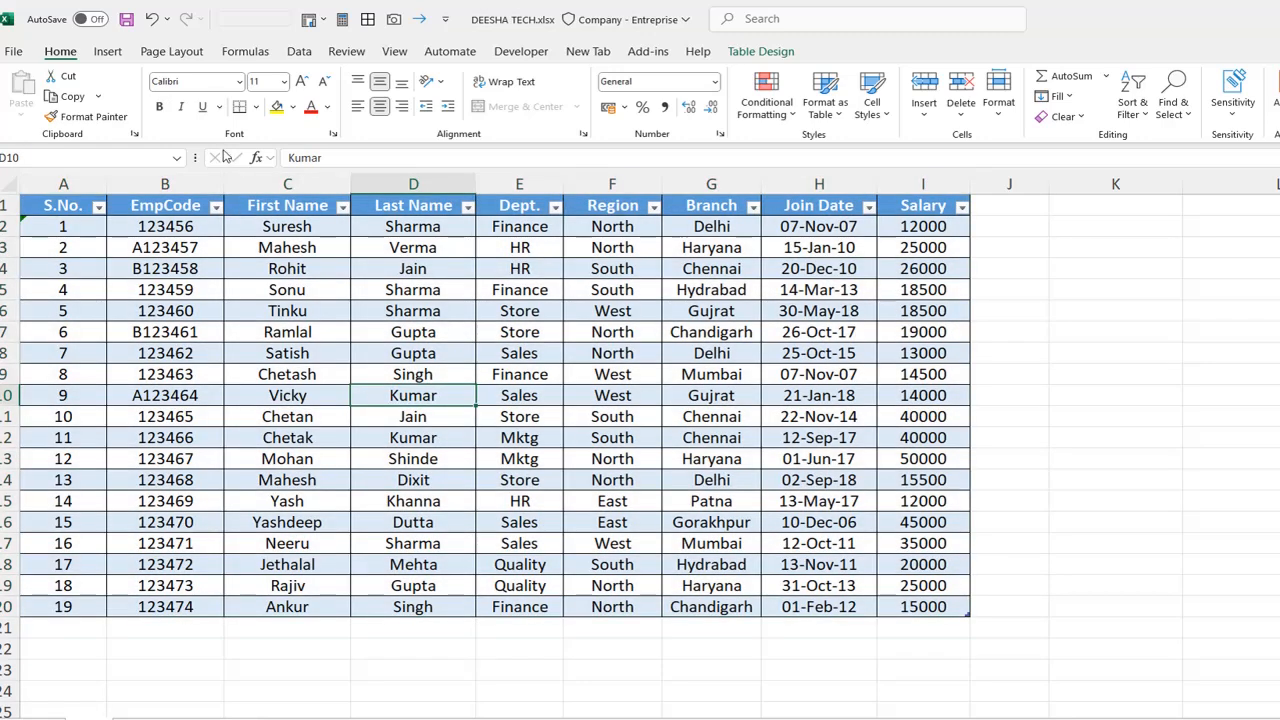
pyautogui.click(114, 56)
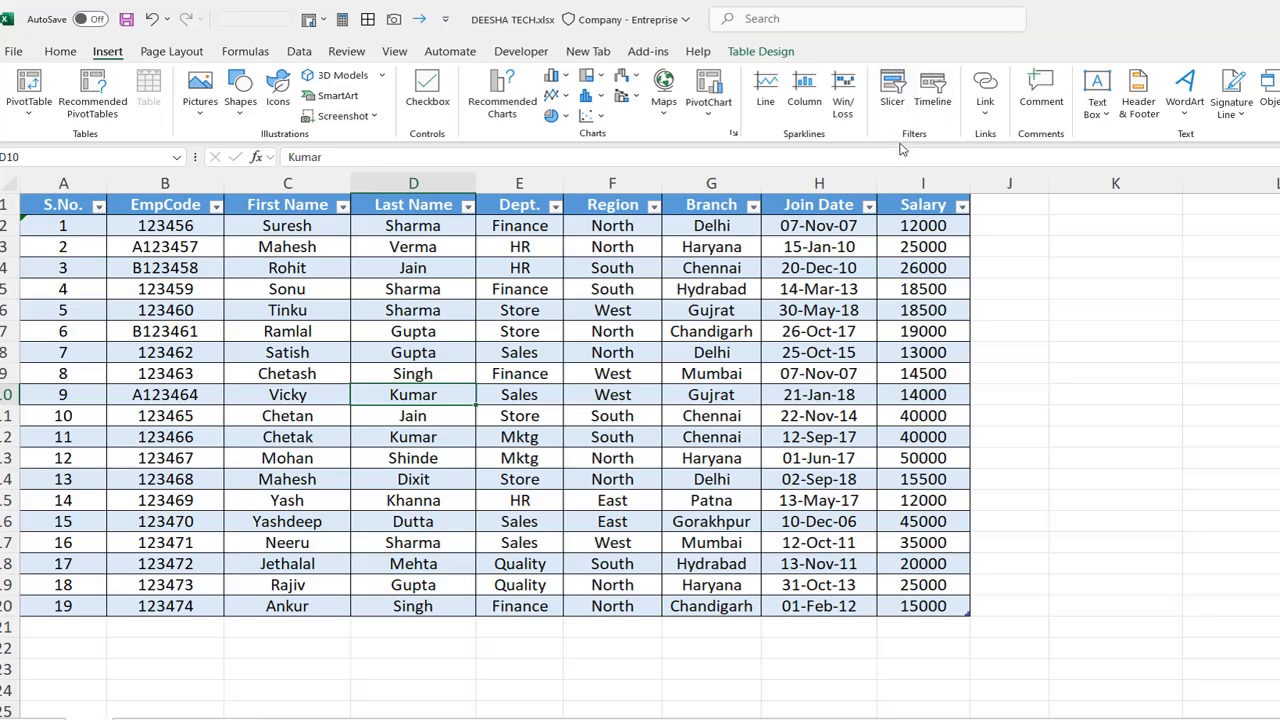
pyautogui.click(891, 90)
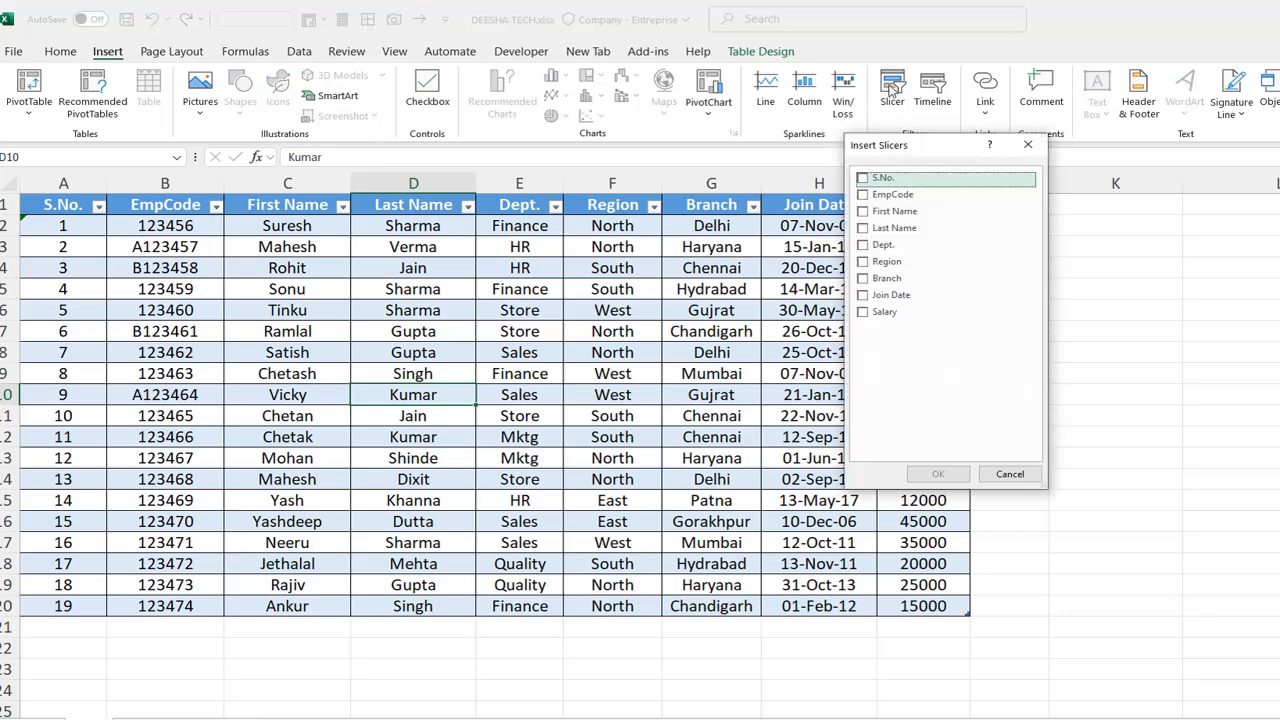
pyautogui.moveTo(890, 147); pyautogui.dragTo(1049, 204)
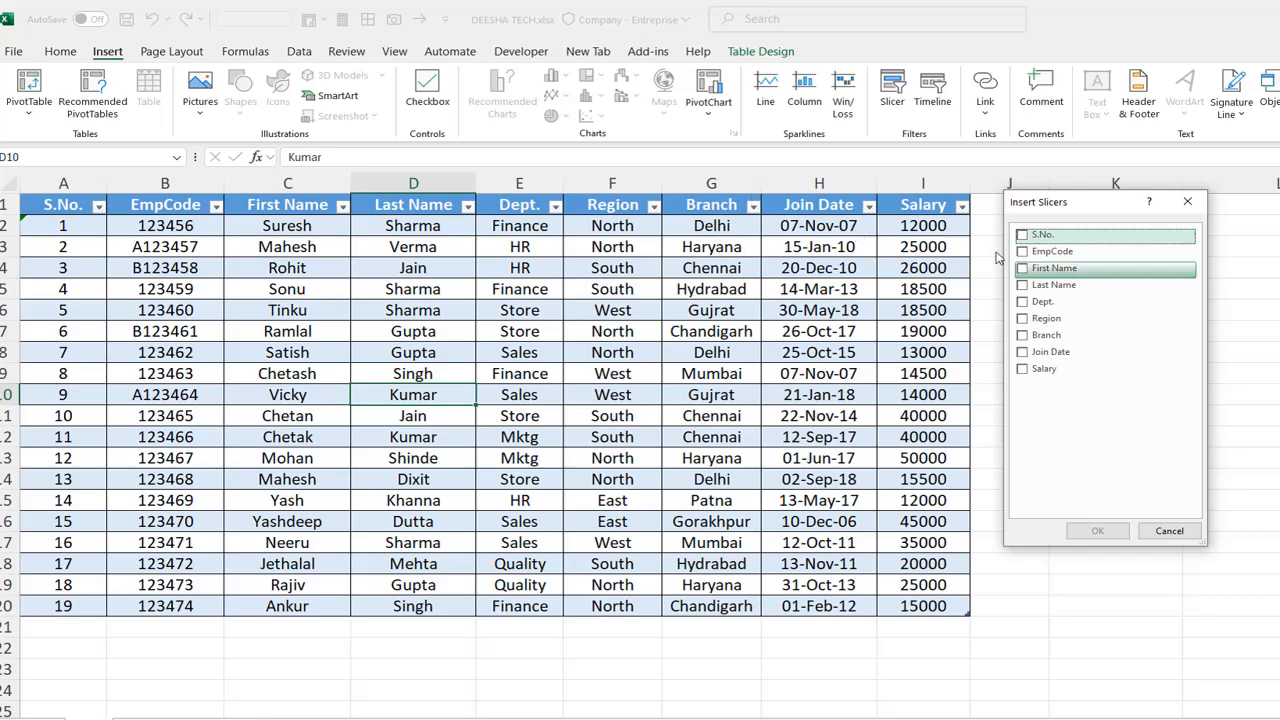
pyautogui.click(1021, 338)
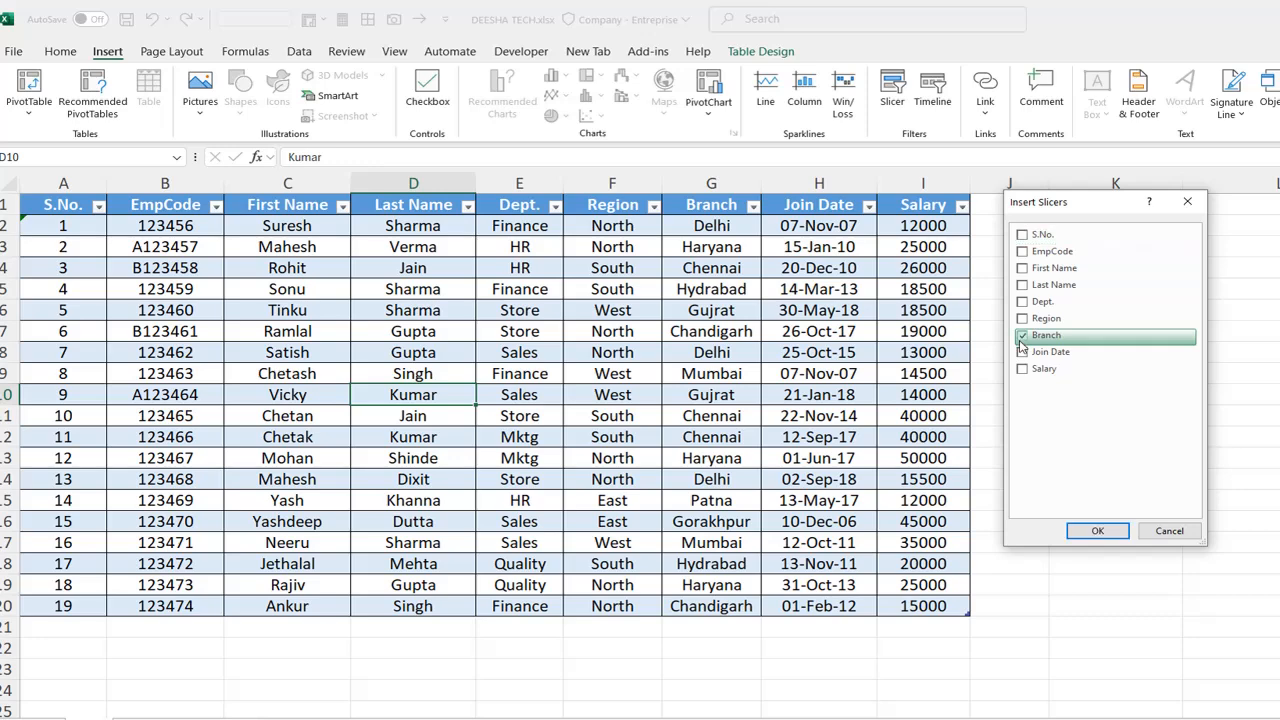
pyautogui.click(1096, 532)
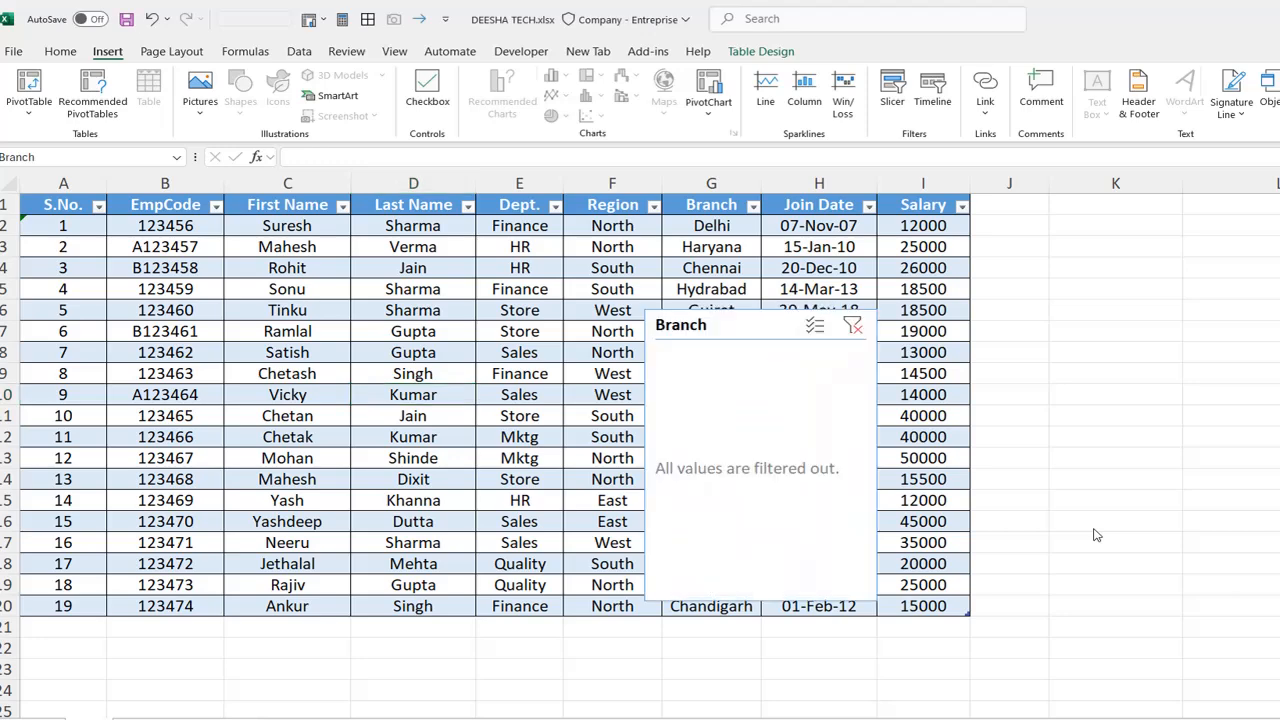
pyautogui.moveTo(714, 325); pyautogui.dragTo(1052, 370)
pyautogui.click(1006, 266)
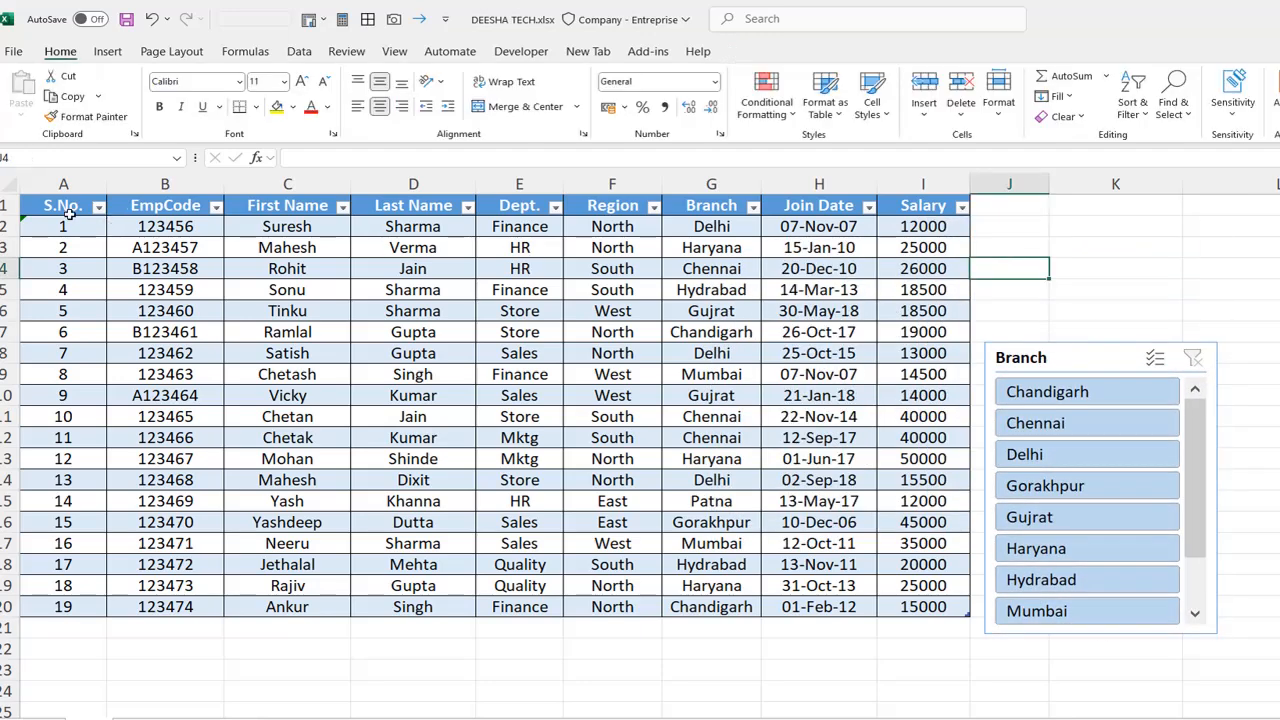
# Insert a blank row above the table's header row and increase its height to make room for the slicer
pyautogui.click(16, 207)
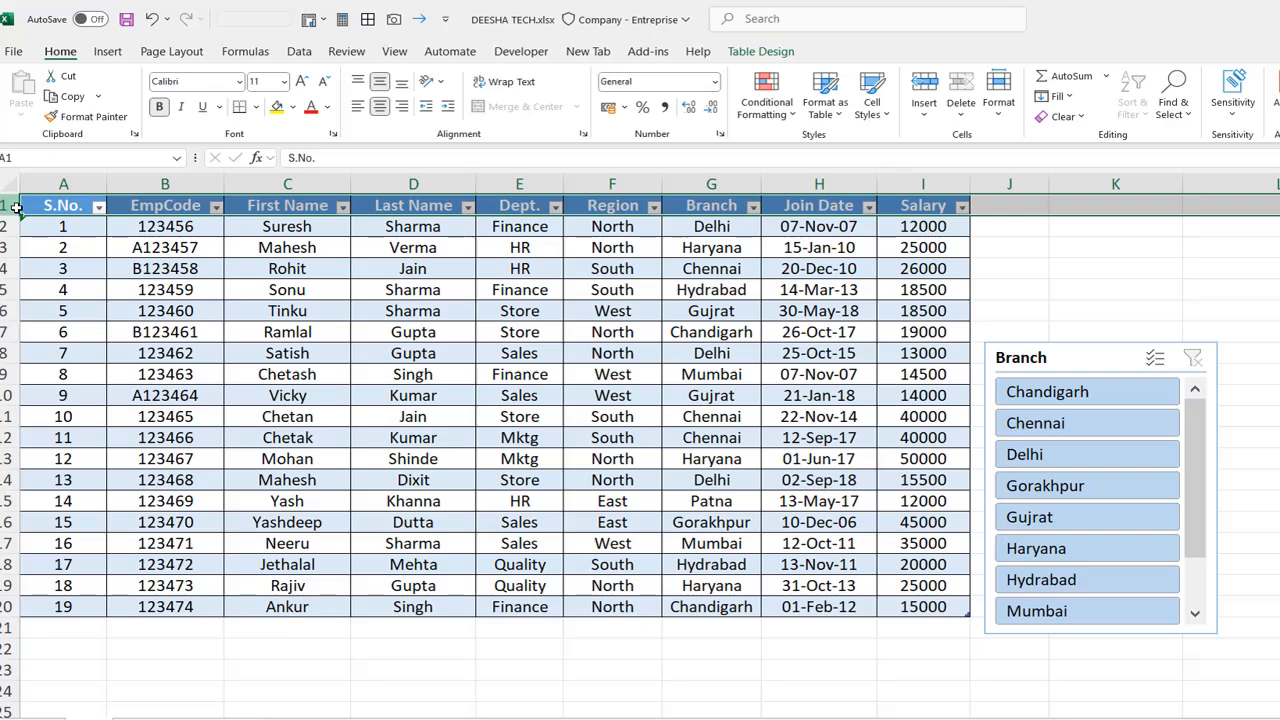
pyautogui.rightClick(12, 206)
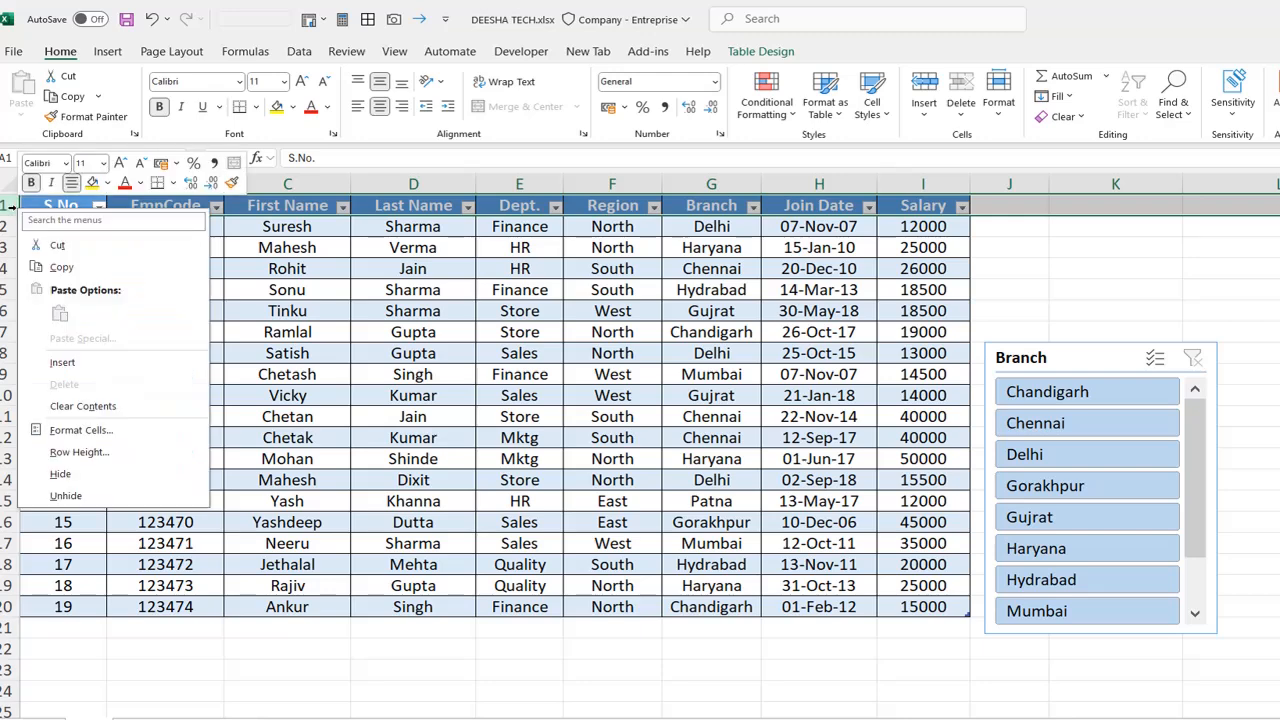
pyautogui.click(62, 364)
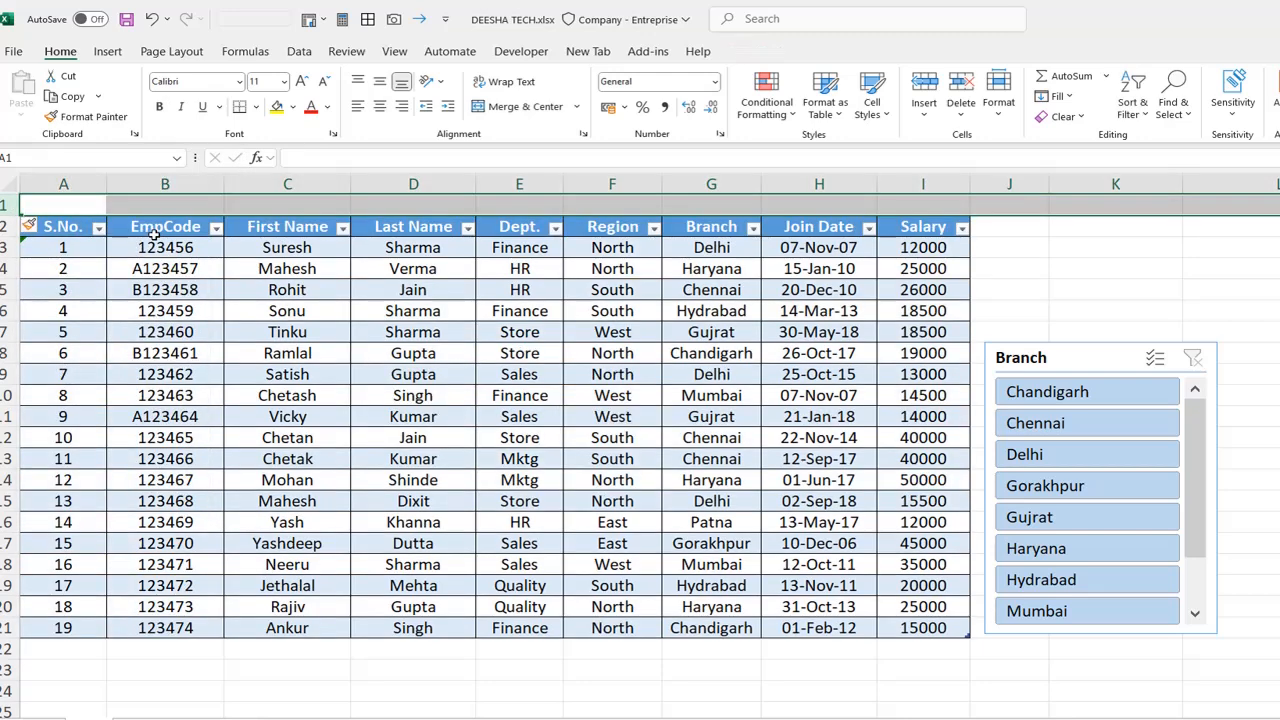
pyautogui.click(70, 206)
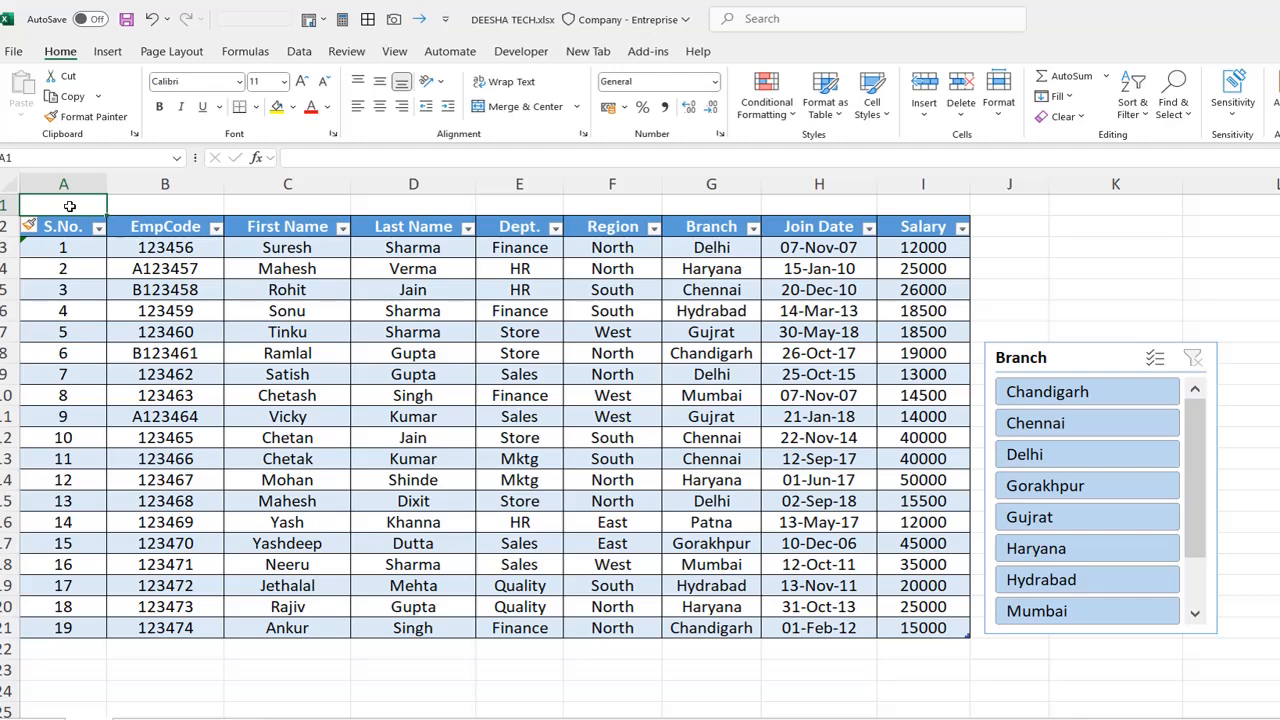
pyautogui.moveTo(18, 216); pyautogui.dragTo(18, 299)
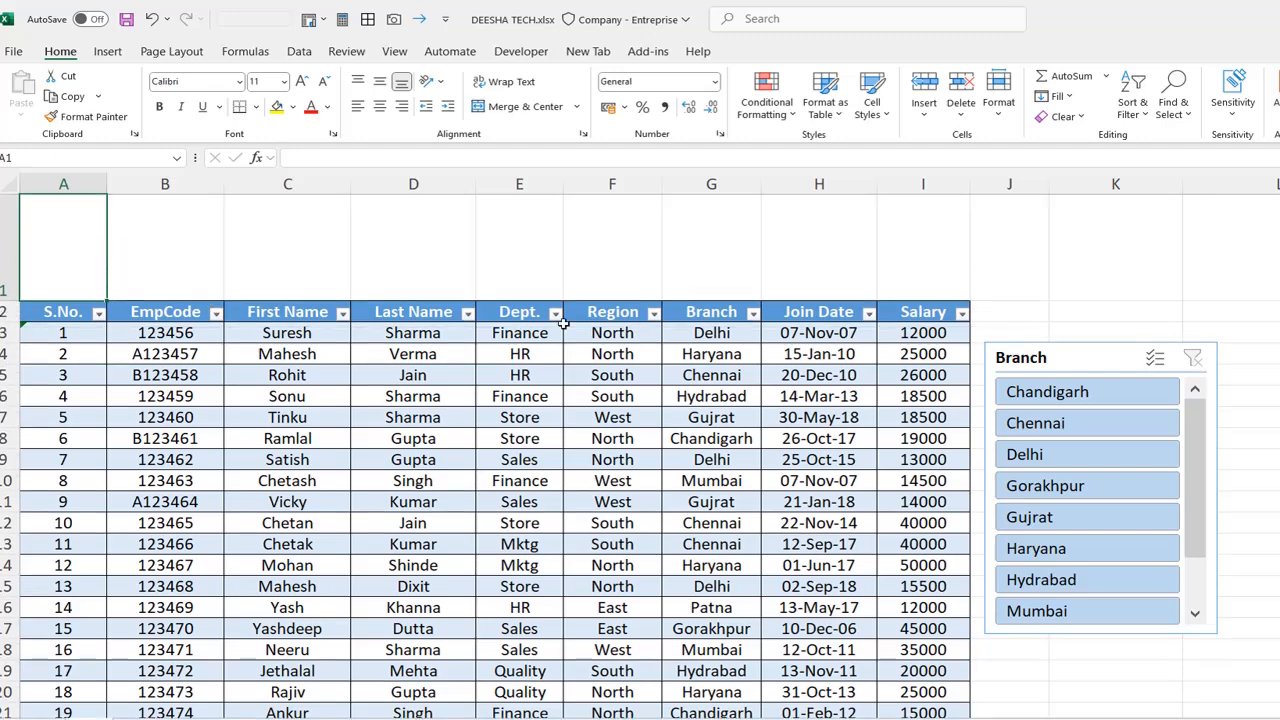
# Move the Branch slicer up into row 1 over columns D to F and arrange its buttons in 3 columns
pyautogui.moveTo(688, 268); pyautogui.dragTo(446, 219)
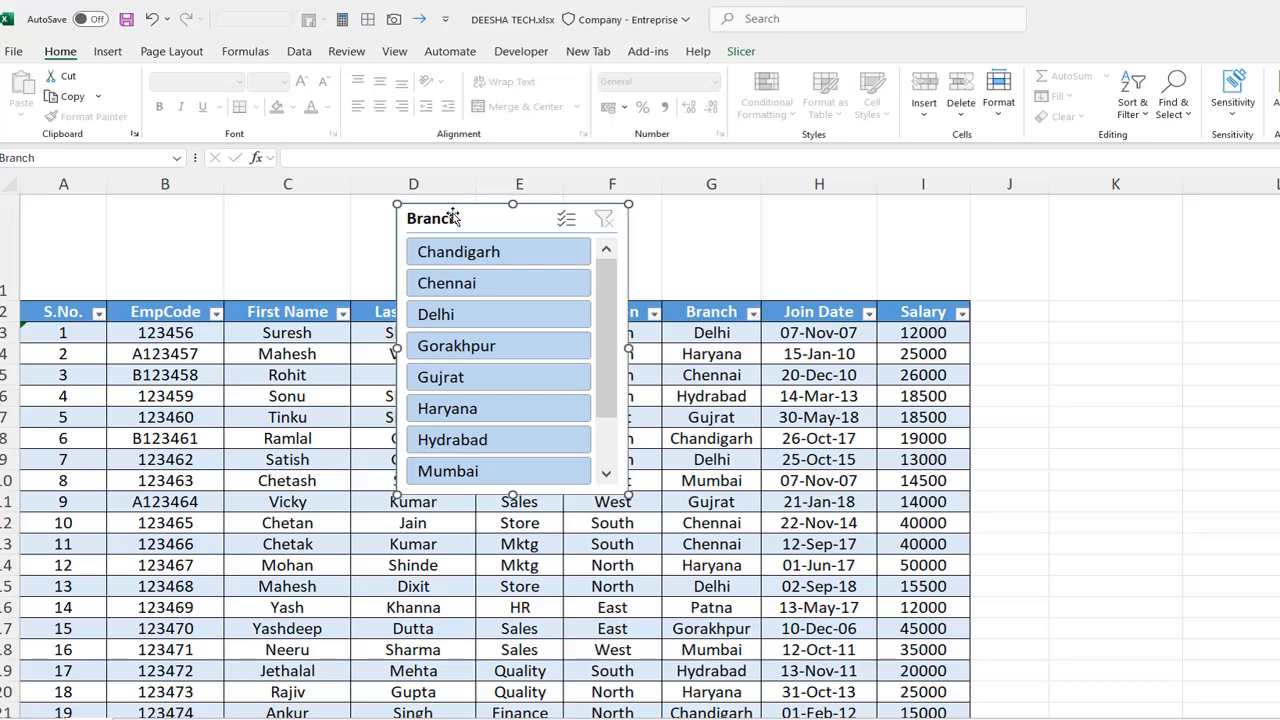
pyautogui.click(740, 52)
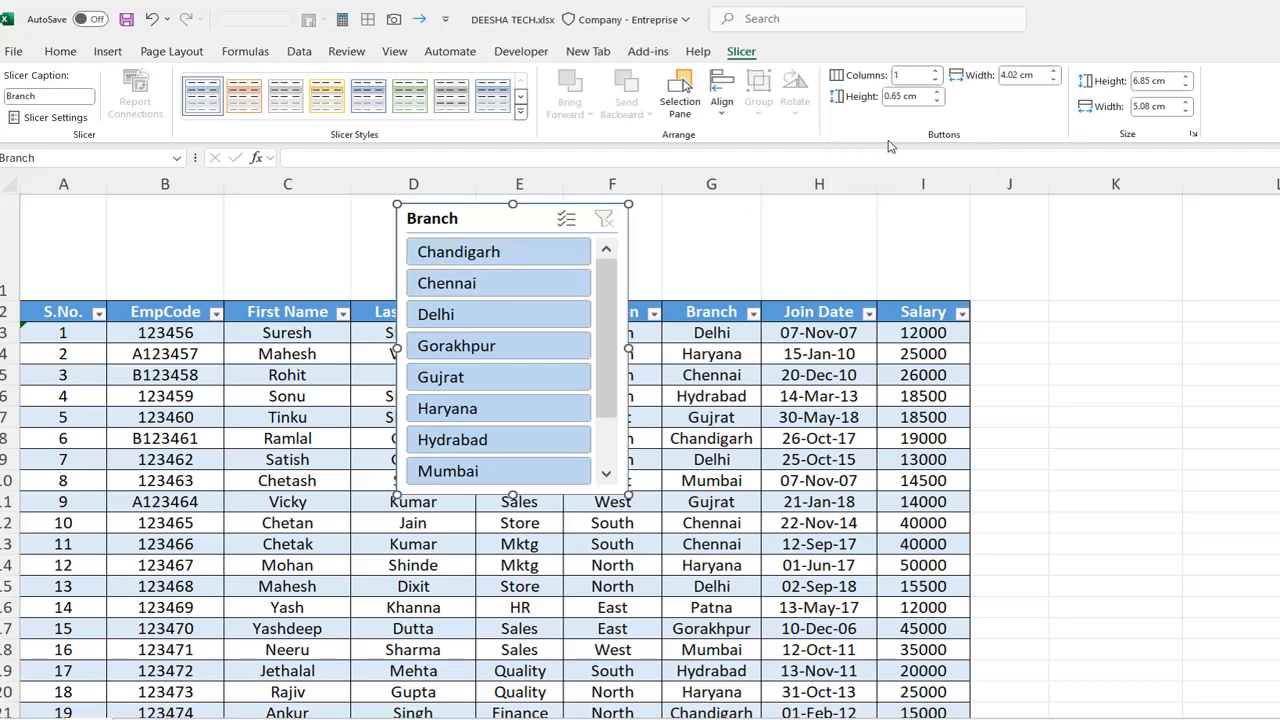
pyautogui.click(935, 72)
pyautogui.click(935, 72)
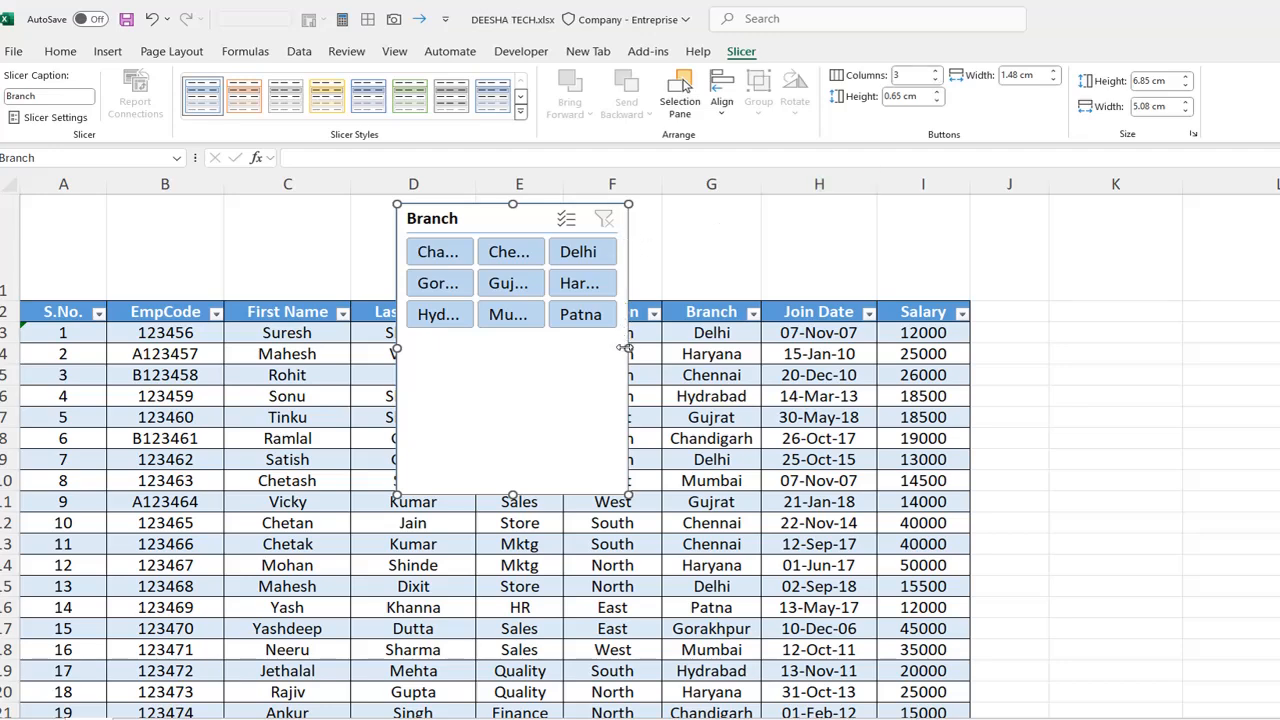
# Resize the Branch slicer to about 12.4 cm wide and 3.2 cm high and reposition it above the table
pyautogui.moveTo(625, 348); pyautogui.dragTo(962, 312)
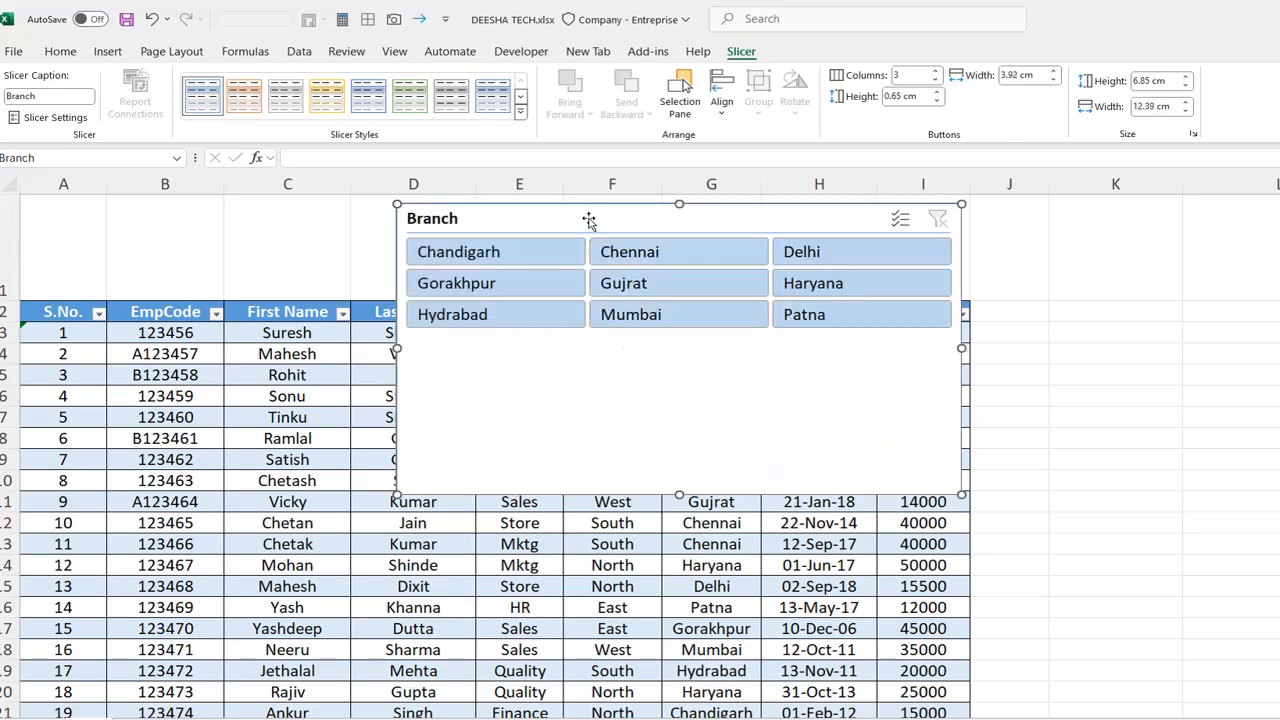
pyautogui.moveTo(589, 220); pyautogui.dragTo(435, 246)
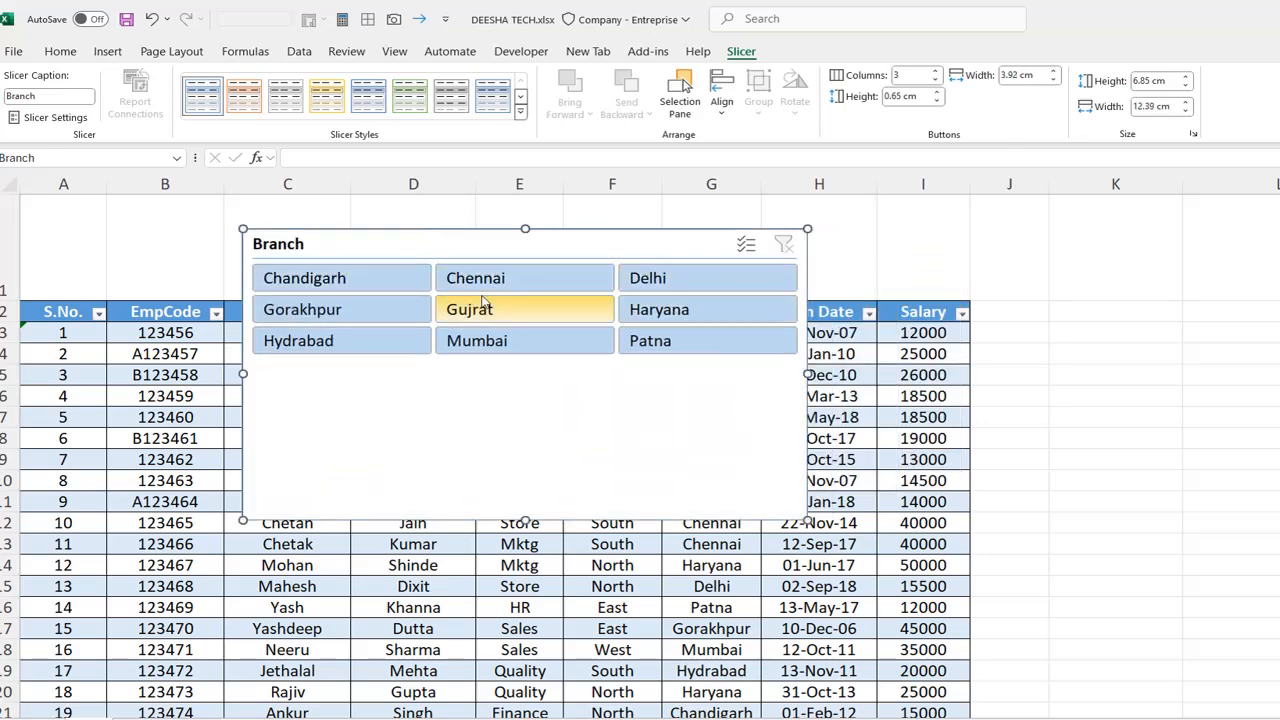
pyautogui.moveTo(541, 246); pyautogui.dragTo(540, 214)
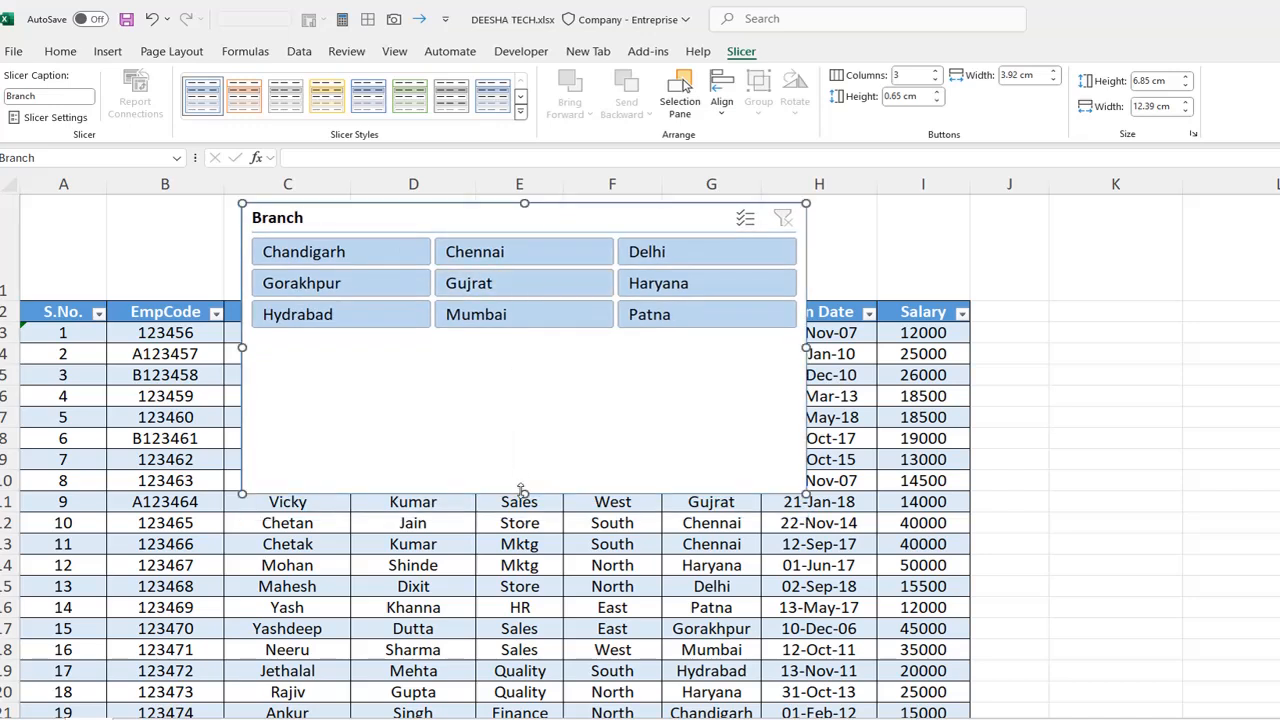
pyautogui.moveTo(522, 492); pyautogui.dragTo(517, 338)
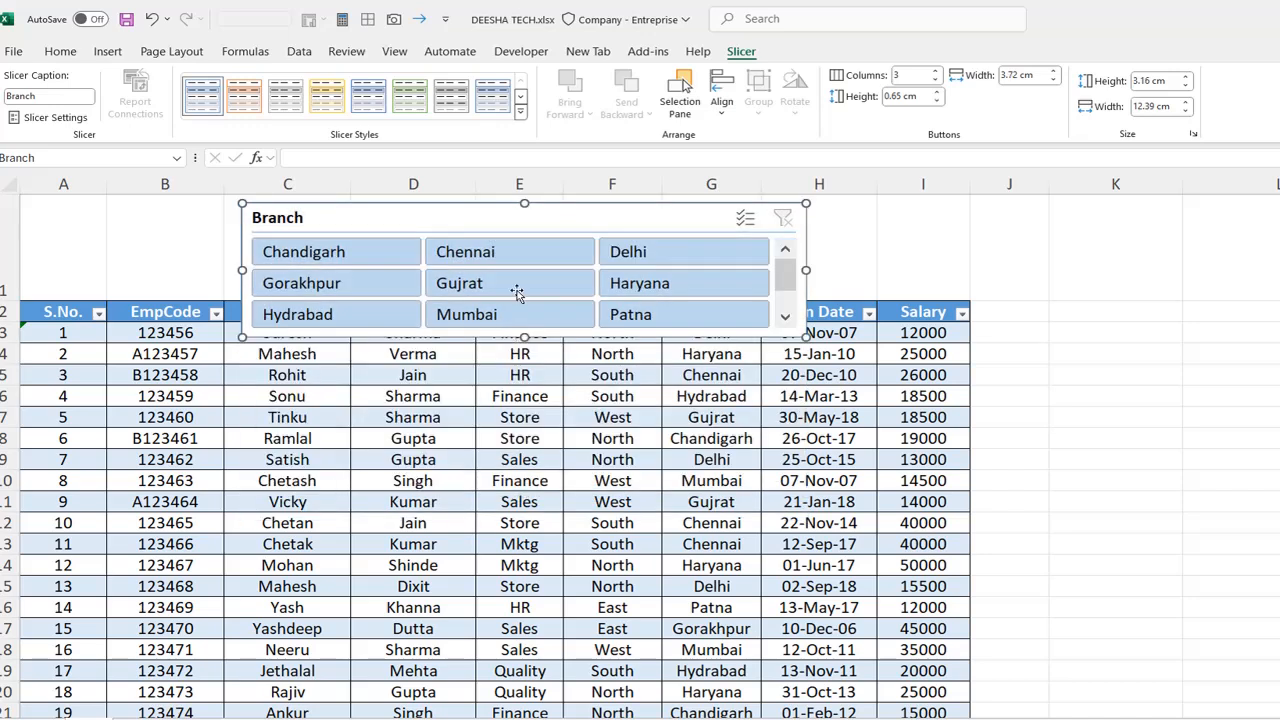
pyautogui.moveTo(526, 222); pyautogui.dragTo(603, 224)
# Increase the height of row 1 further and move the Branch slicer to the sheet's upper corner at cell A1
pyautogui.click(200, 260)
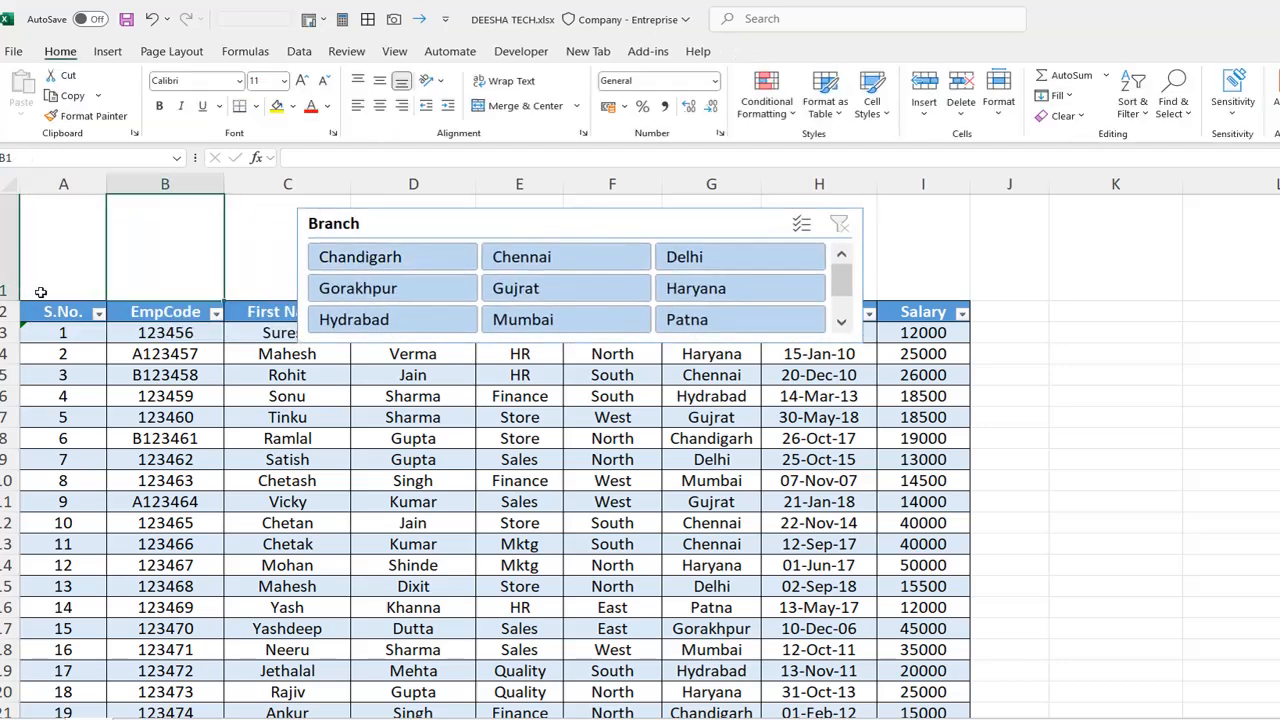
pyautogui.moveTo(19, 297); pyautogui.dragTo(19, 322)
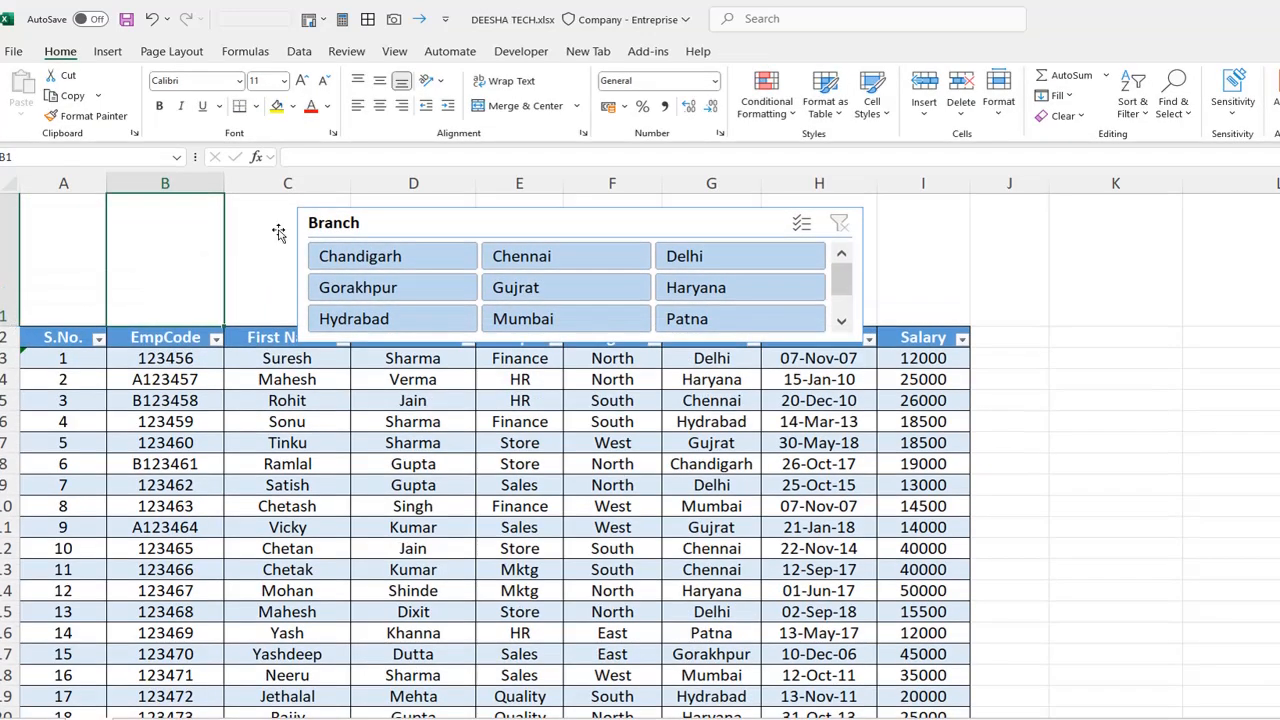
pyautogui.moveTo(320, 228); pyautogui.dragTo(44, 211)
pyautogui.moveTo(15, 327); pyautogui.dragTo(15, 352)
pyautogui.moveTo(97, 217)
pyautogui.mouseDown()
pyautogui.moveTo(113, 241)
pyautogui.moveTo(98, 216)
pyautogui.mouseUp()
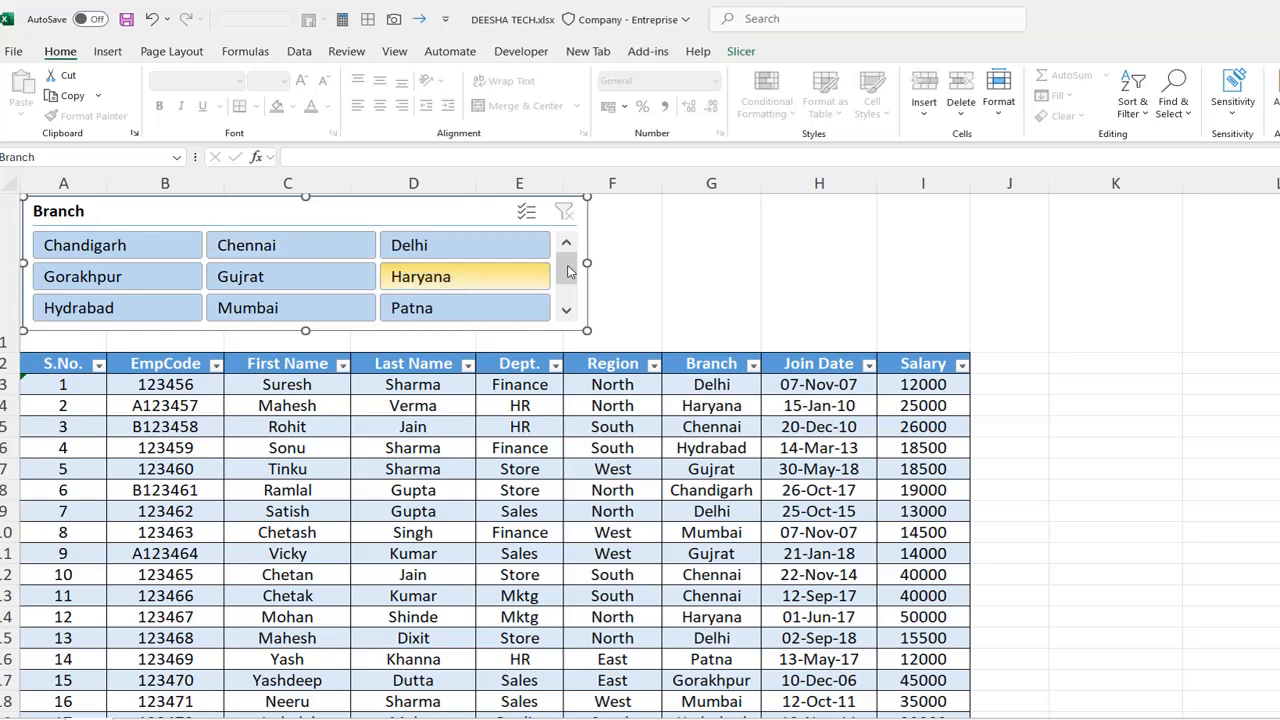
# Widen the Branch slicer to span columns A to I and reduce row 1's height to fit it
pyautogui.moveTo(587, 263); pyautogui.dragTo(967, 260)
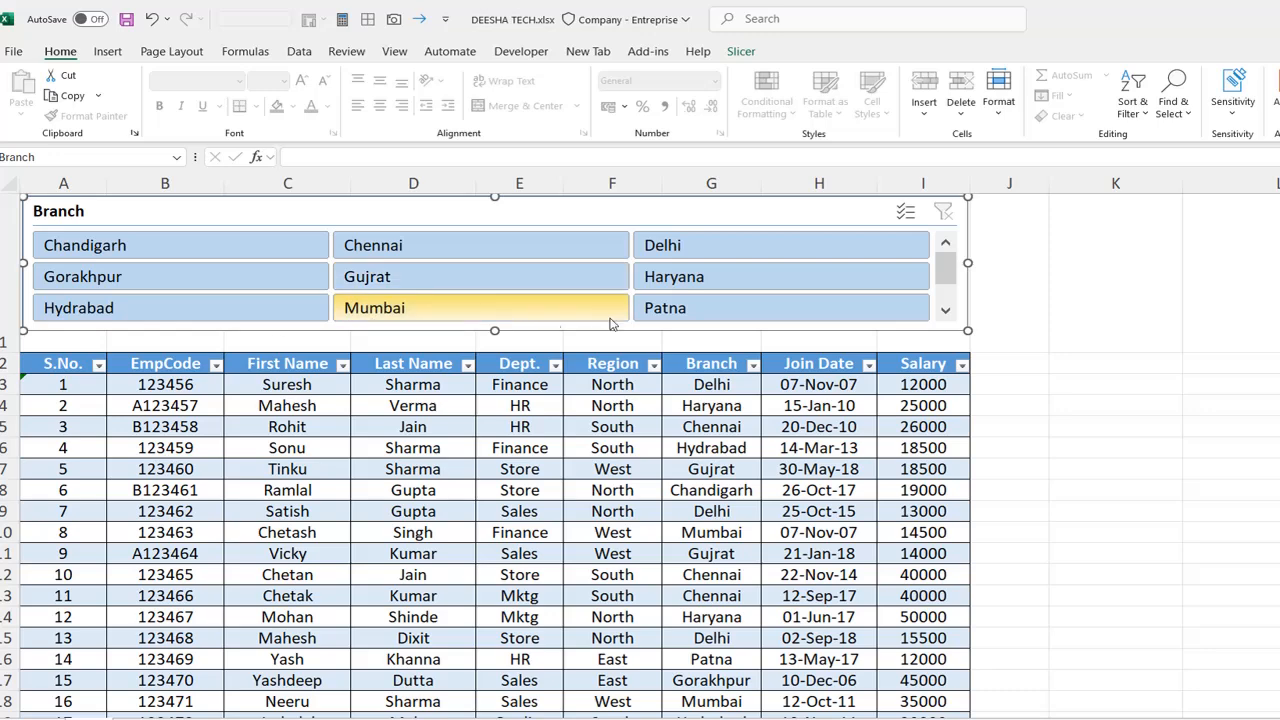
pyautogui.moveTo(20, 353); pyautogui.dragTo(20, 335)
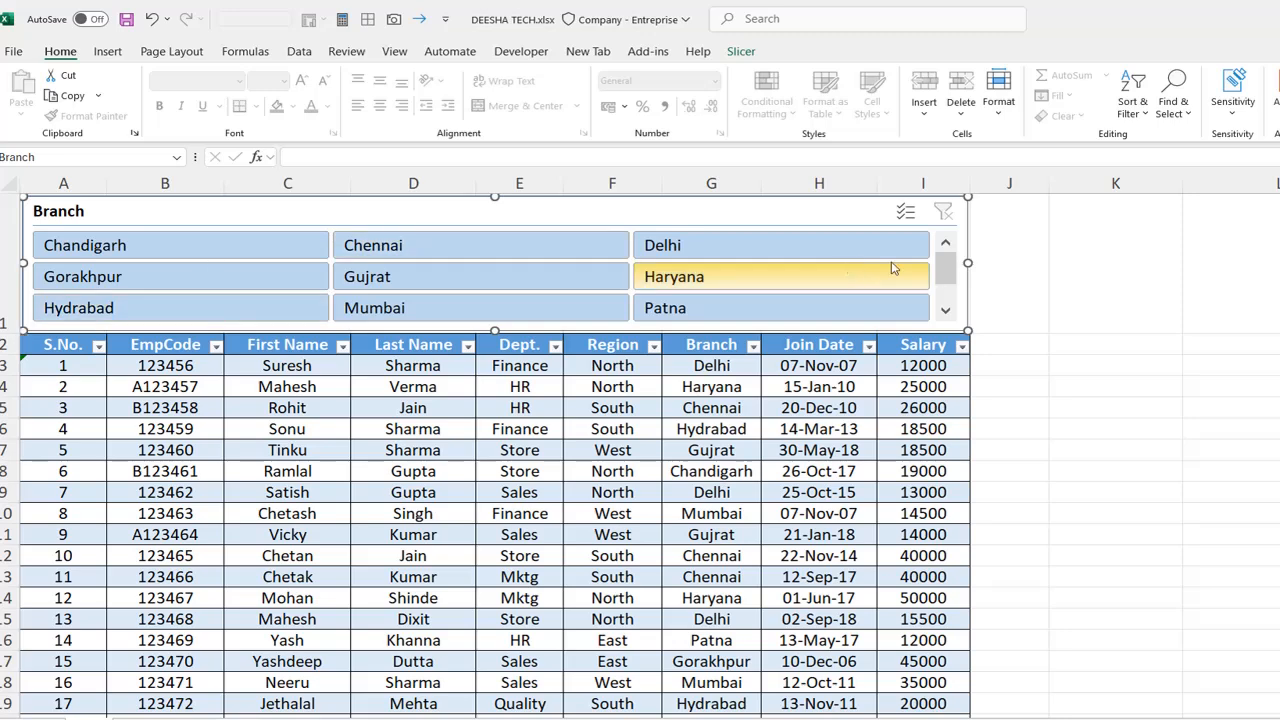
pyautogui.click(1054, 270)
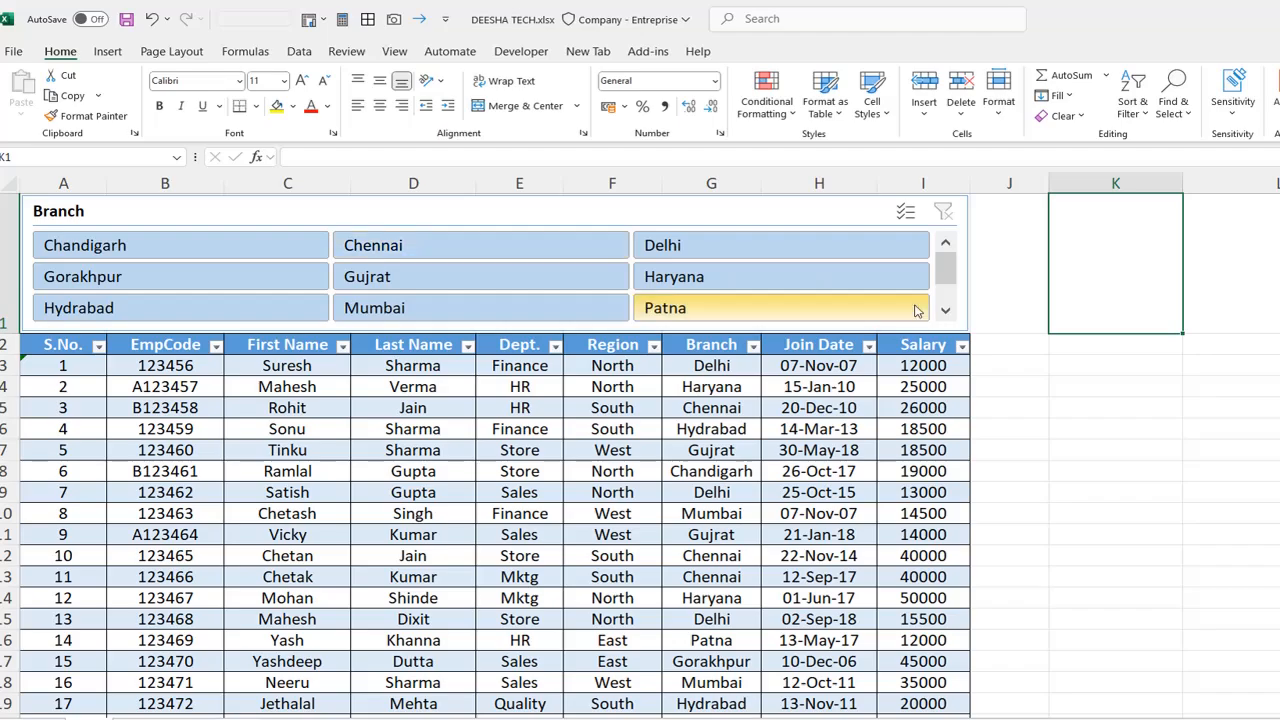
# Look over the full employee table, then filter it with the Branch slicer by Delhi, Haryana and Delhi again
pyautogui.scroll(-3, 704, 458)
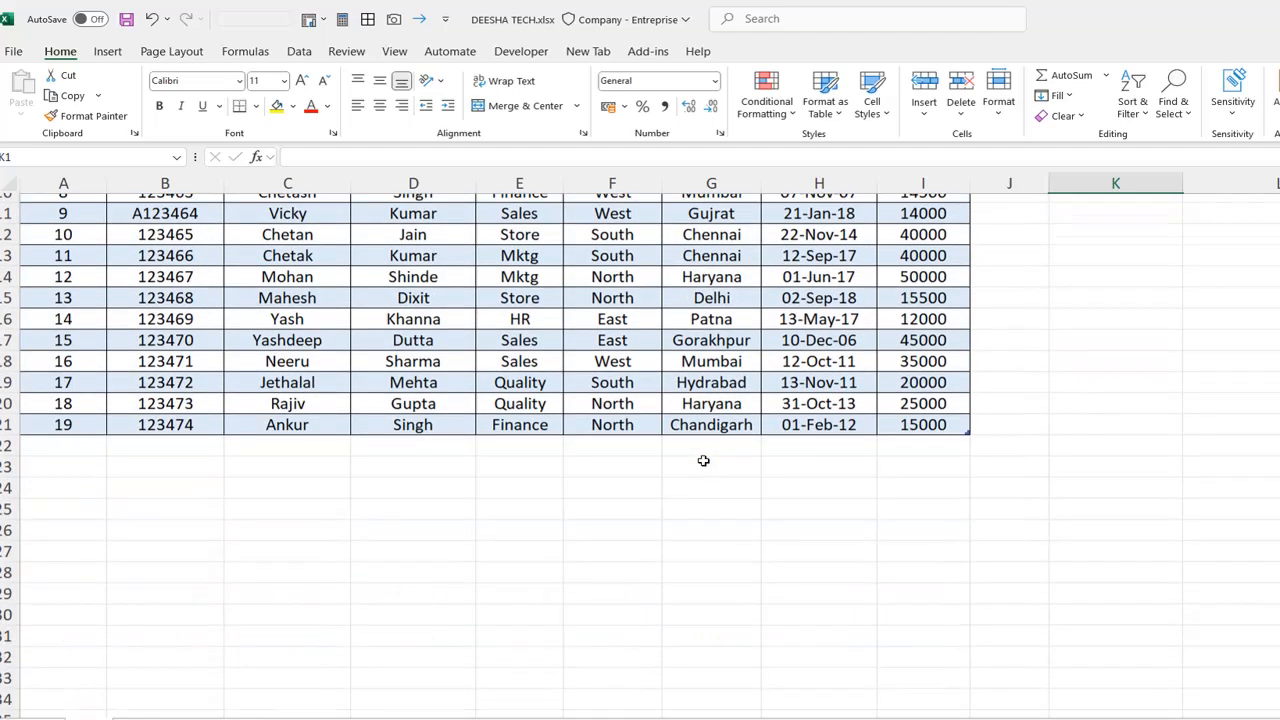
pyautogui.scroll(4, 704, 458)
pyautogui.scroll(-2, 704, 458)
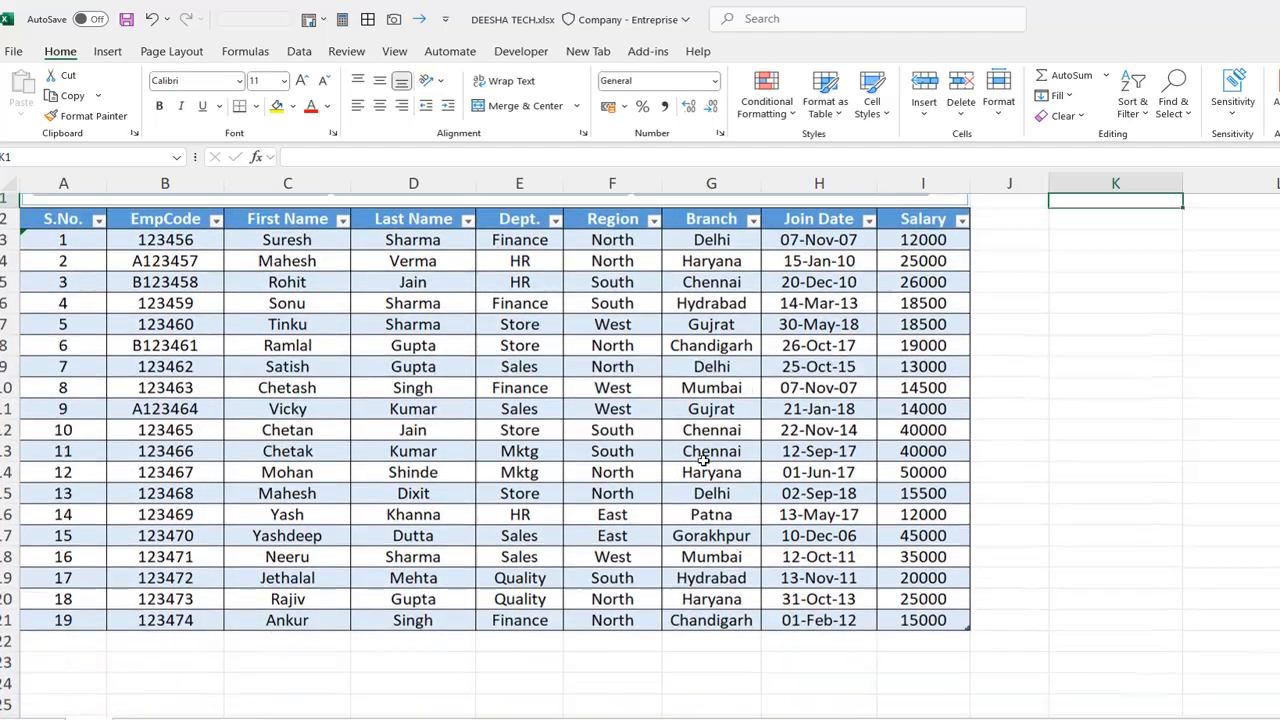
pyautogui.scroll(3, 517, 490)
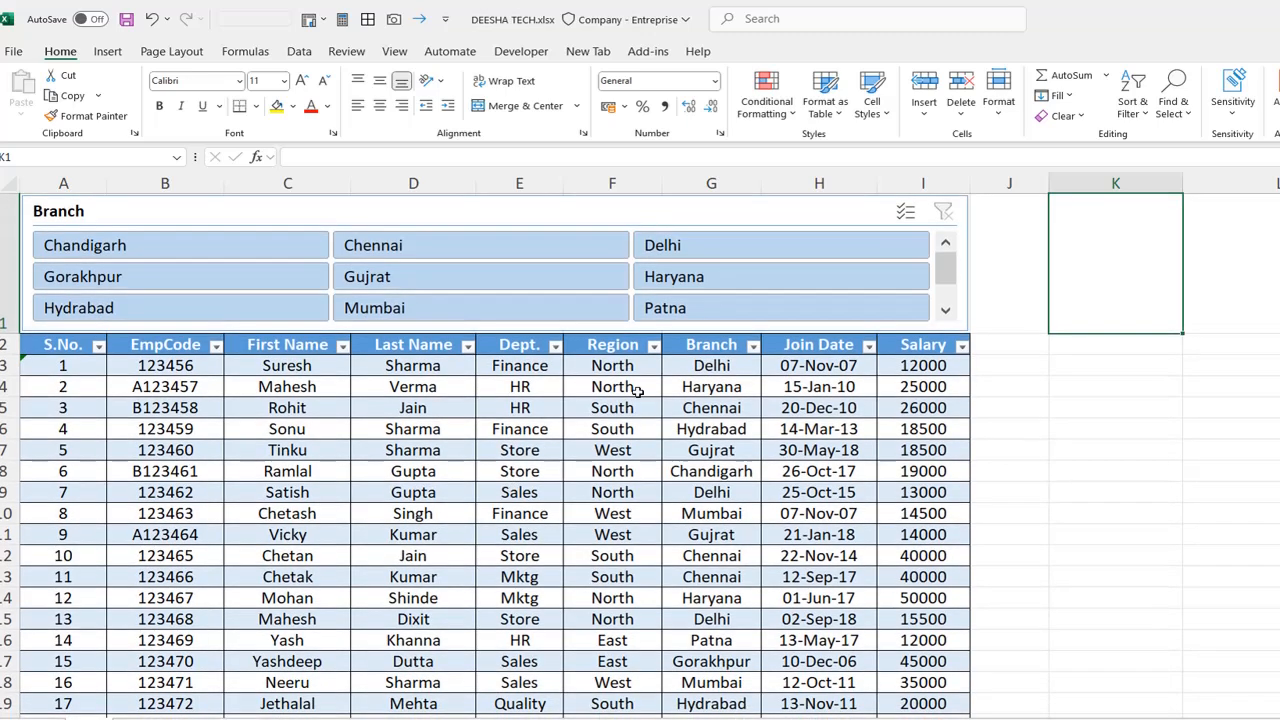
pyautogui.click(684, 253)
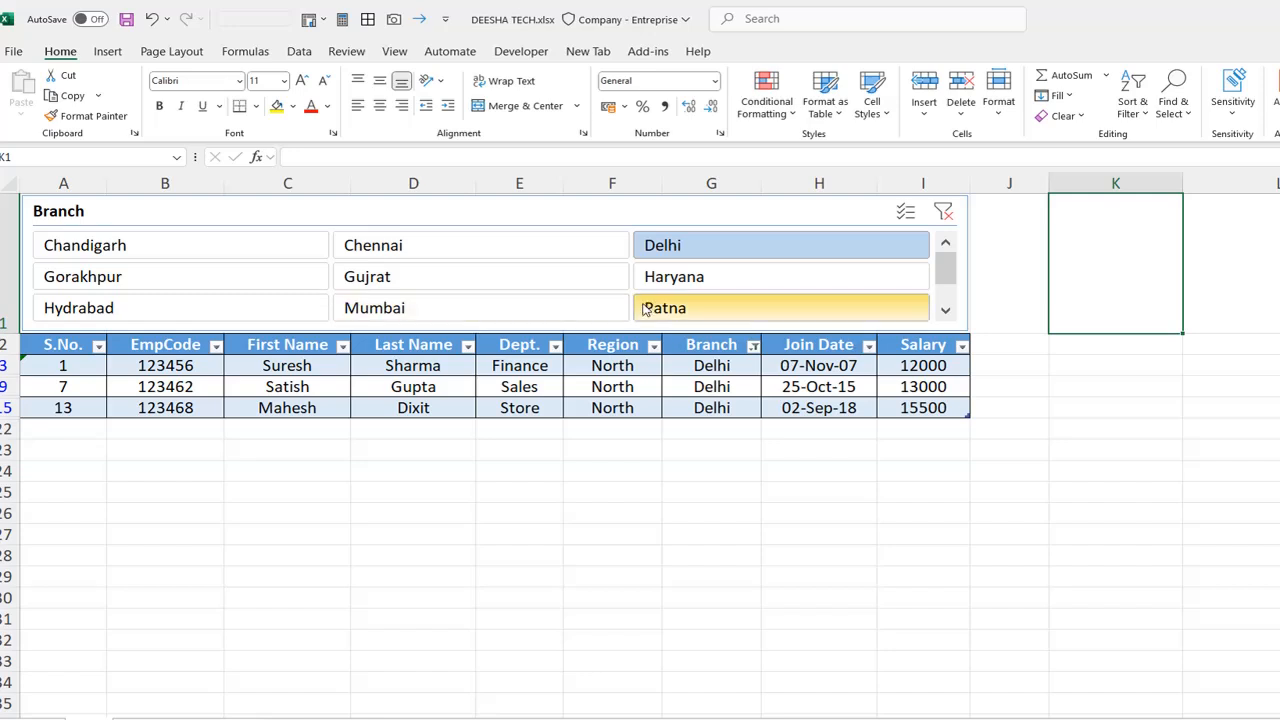
pyautogui.click(677, 282)
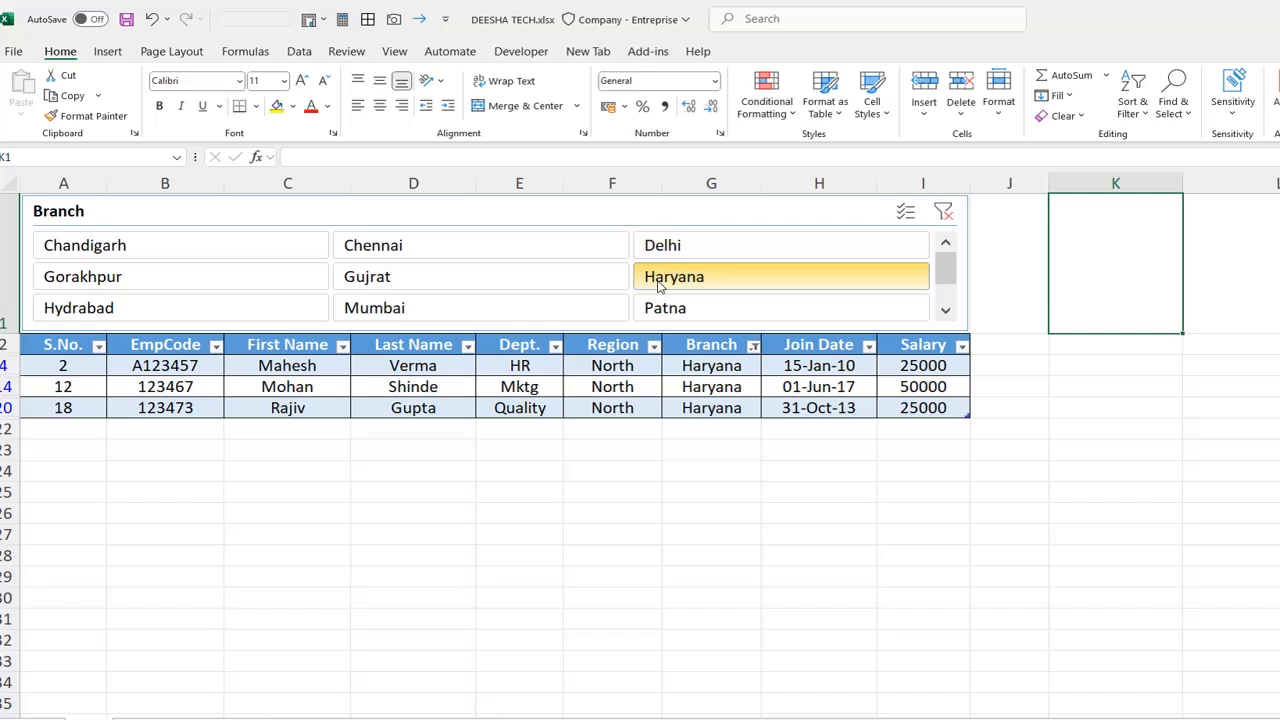
pyautogui.click(684, 247)
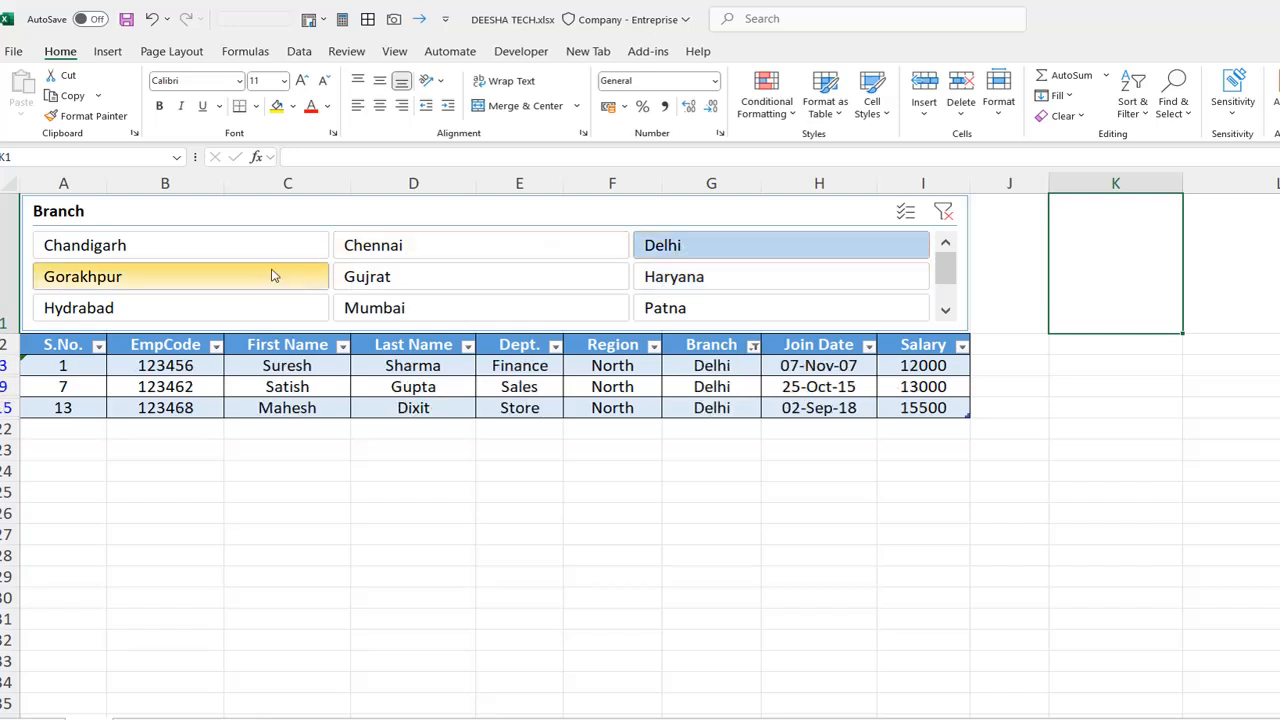
# Filter the table one branch at a time by Gorakhpur, Chandigarh, Chennai, Gujrat and finally Delhi
pyautogui.click(241, 282)
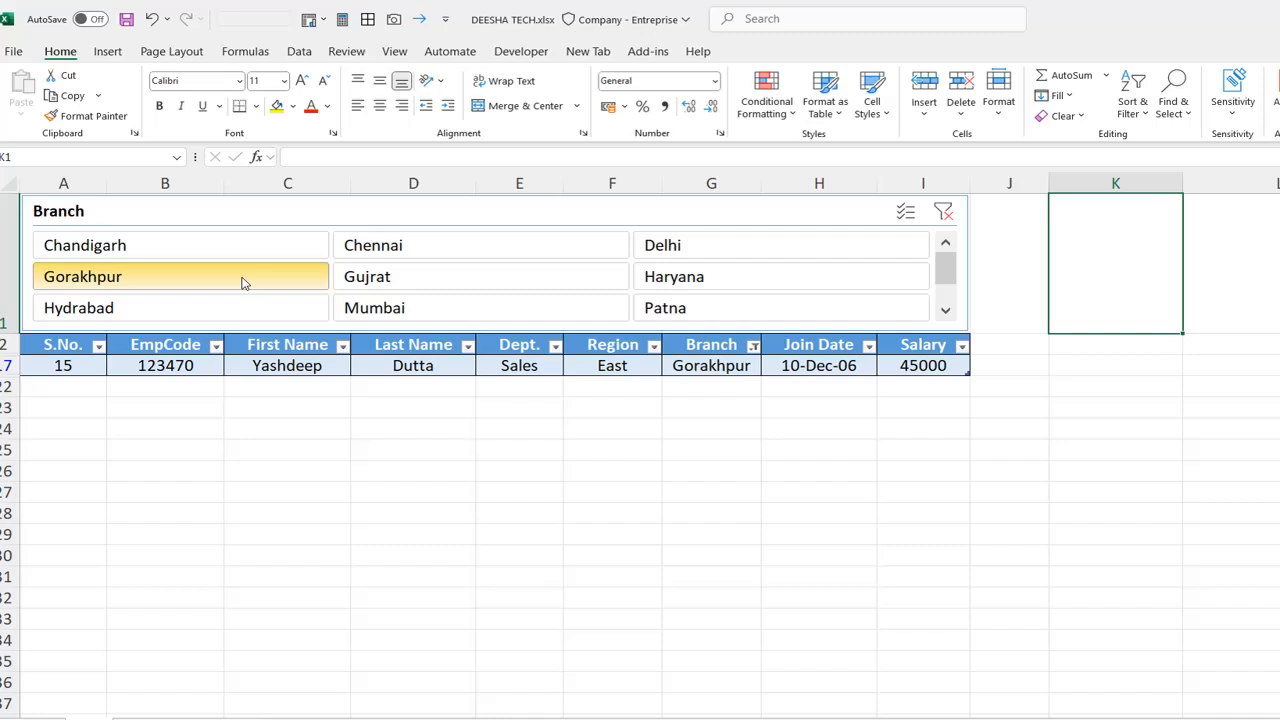
pyautogui.click(251, 257)
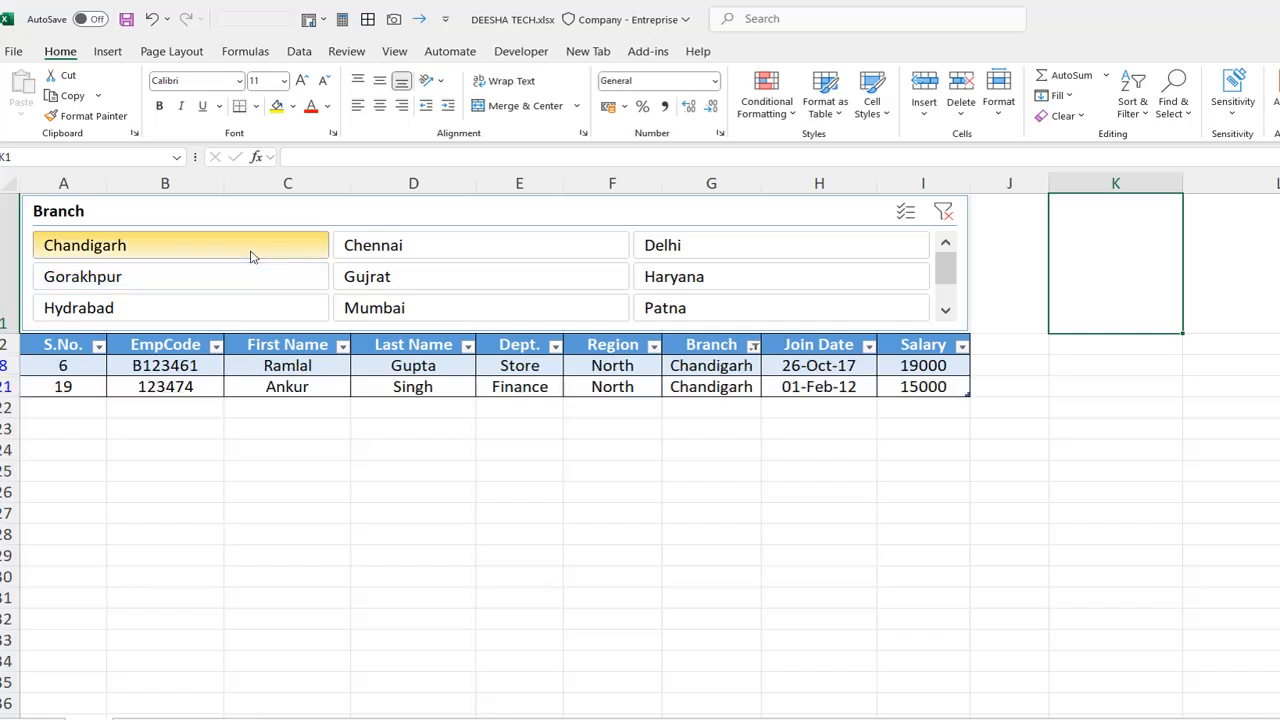
pyautogui.click(405, 252)
pyautogui.click(403, 276)
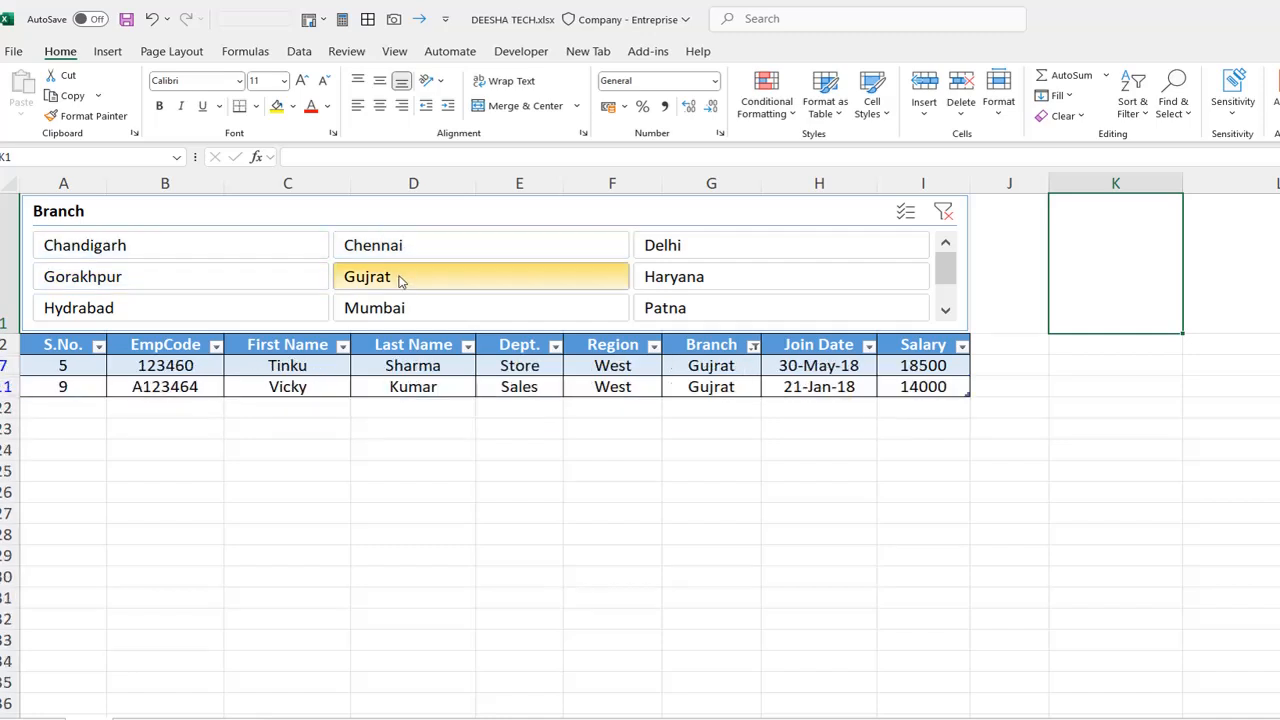
pyautogui.click(734, 250)
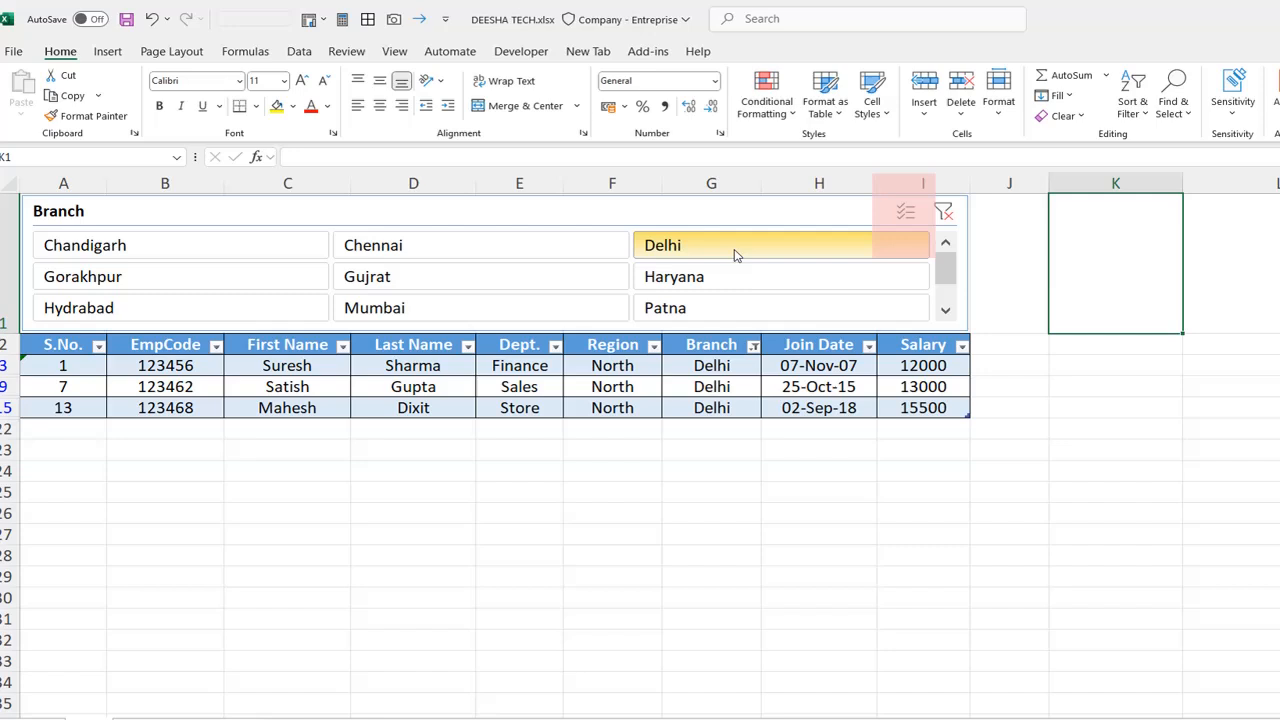
# Turn on multi-select in the Branch slicer and add Gujrat and Gorakhpur to the Delhi selection
pyautogui.click(899, 214)
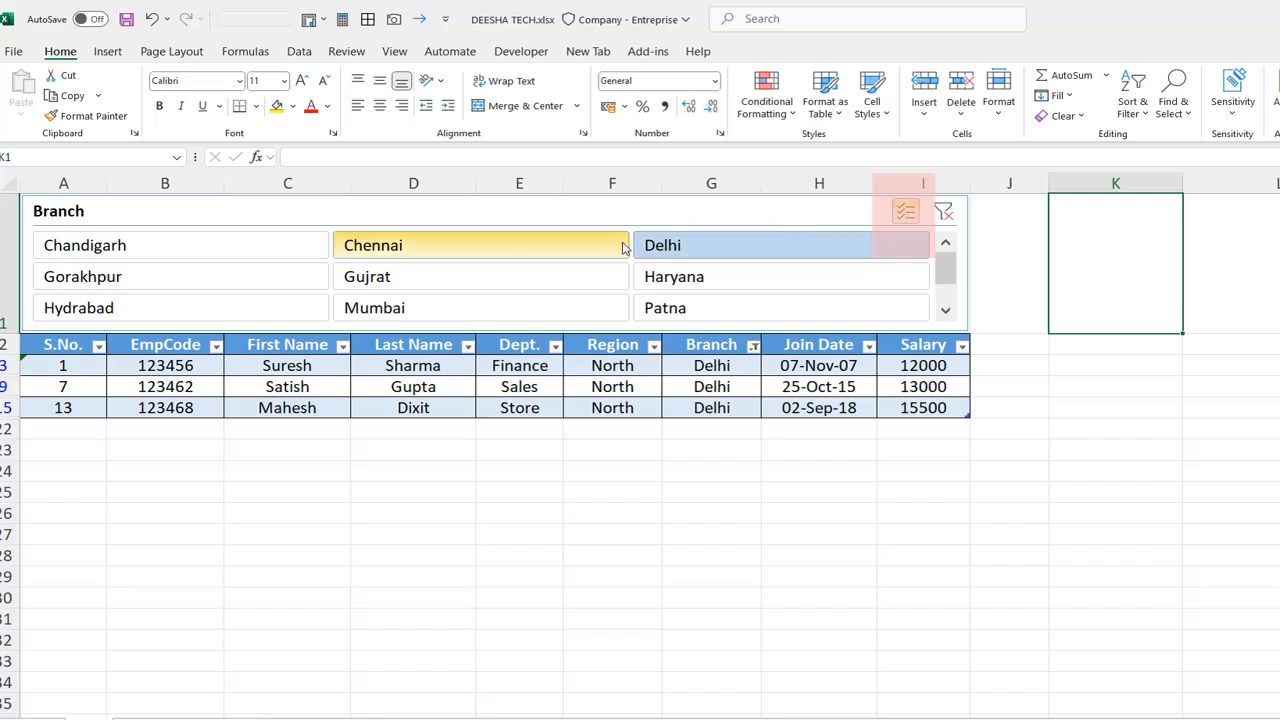
pyautogui.click(456, 286)
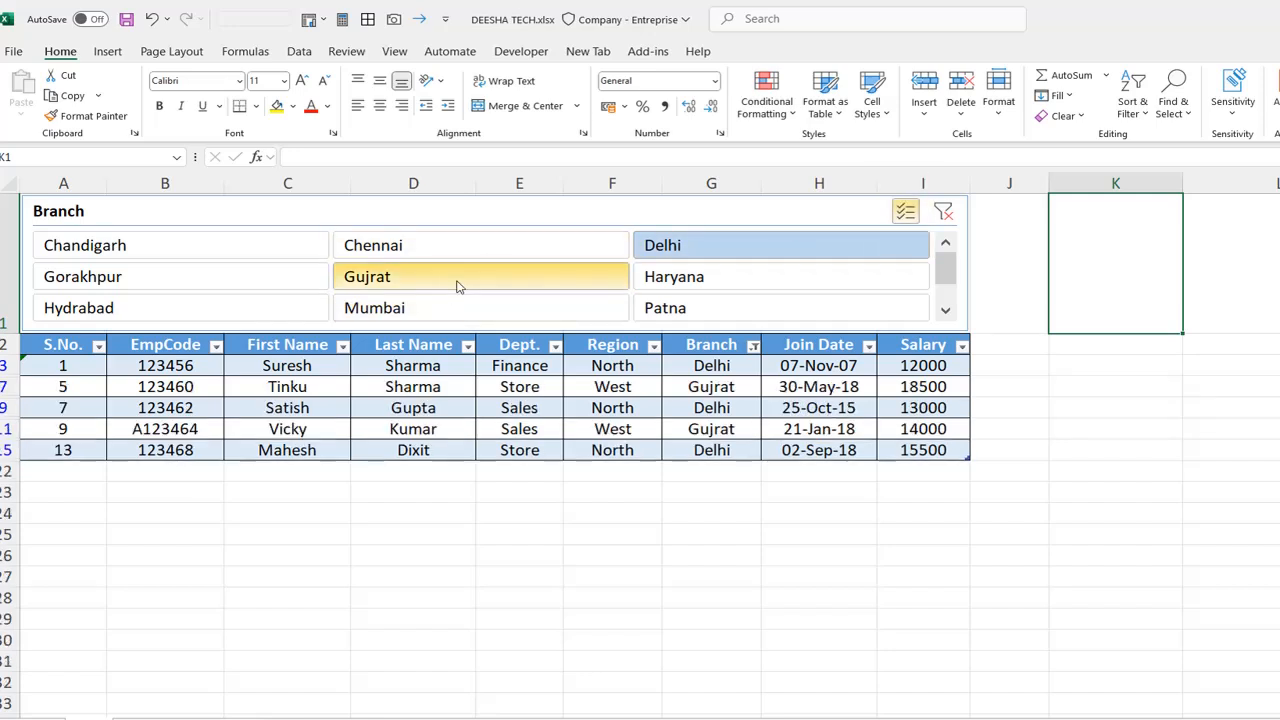
pyautogui.click(283, 286)
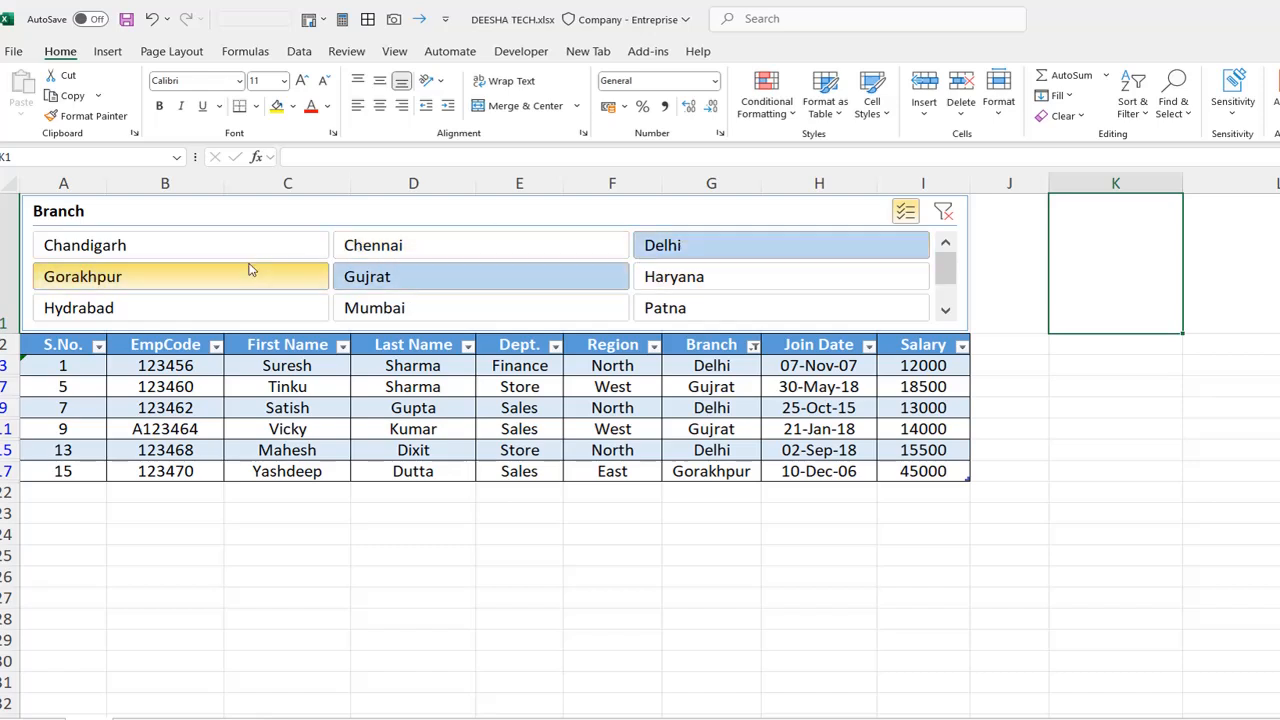
pyautogui.click(914, 205)
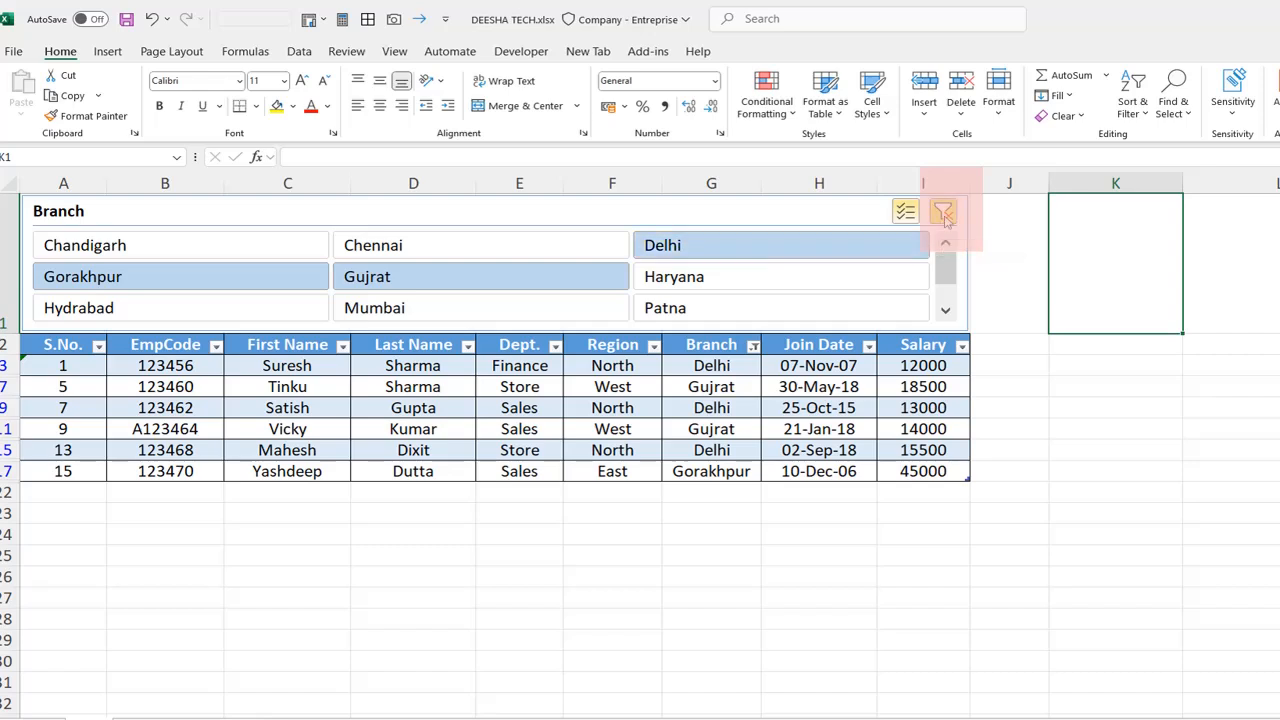
# Clear the Branch filter to check all records, then exclude only Chandigarh from the selection
pyautogui.click(944, 216)
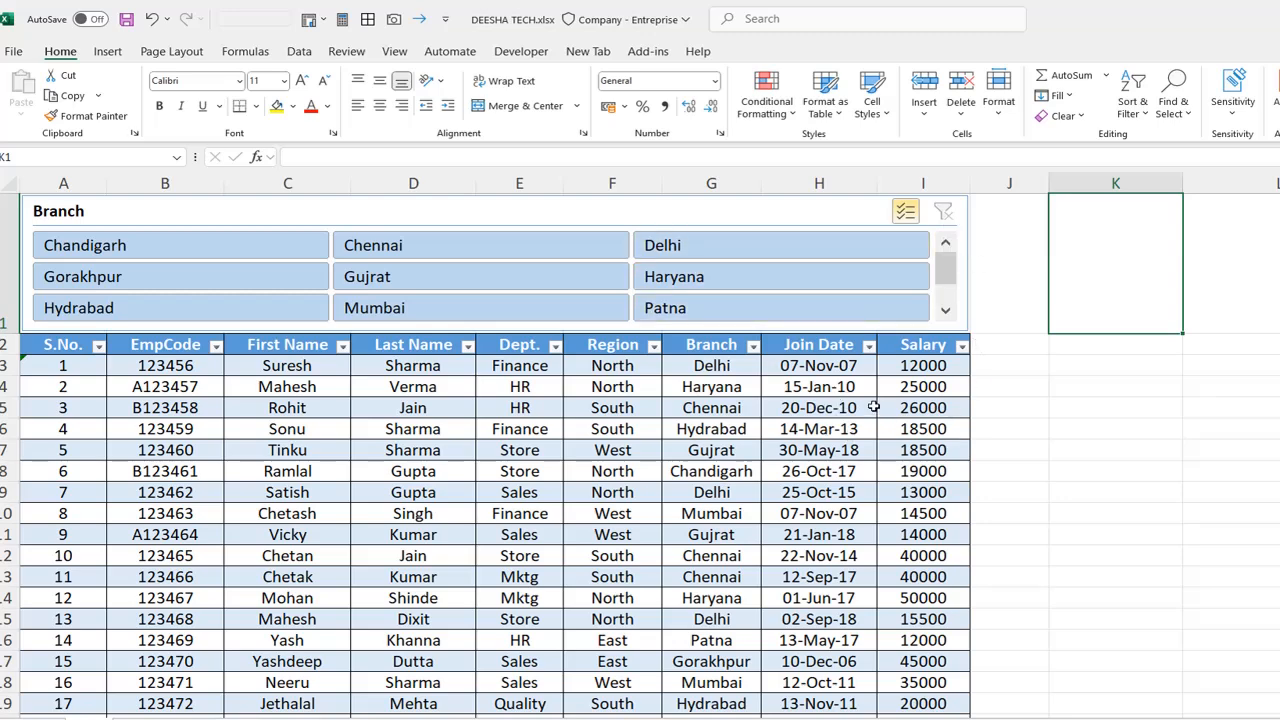
pyautogui.scroll(-3, 874, 407)
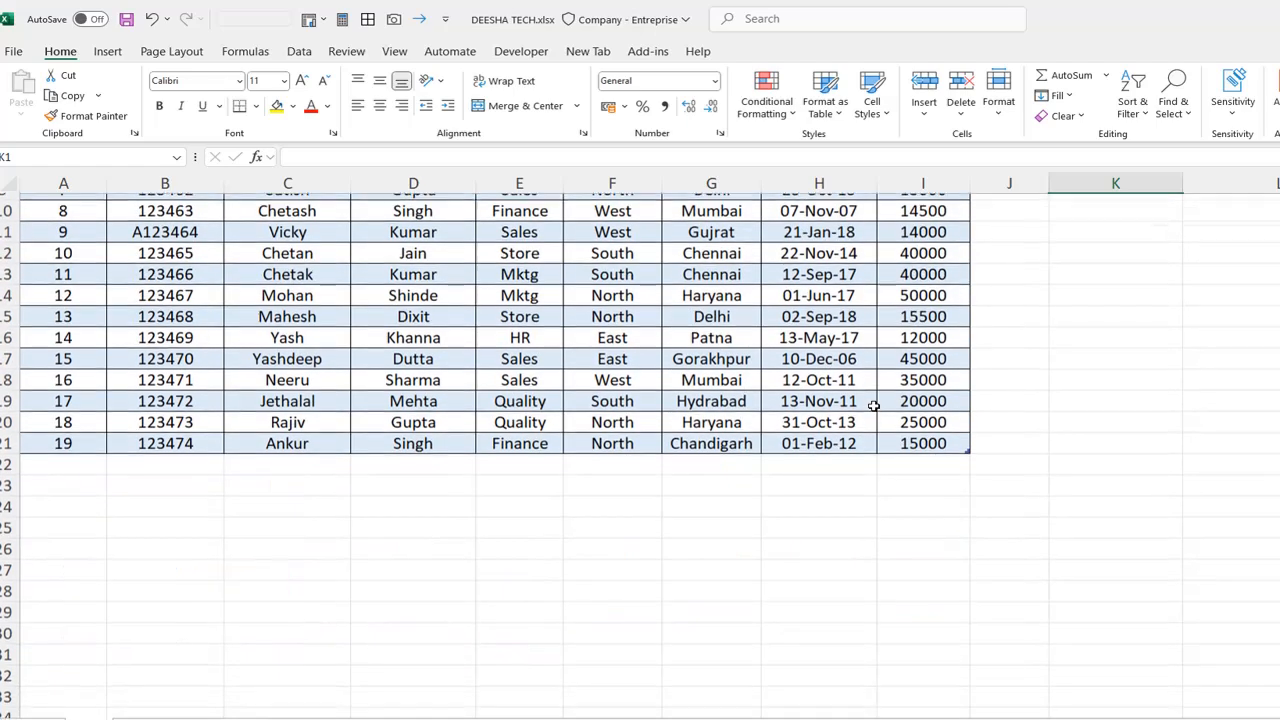
pyautogui.scroll(3, 329, 316)
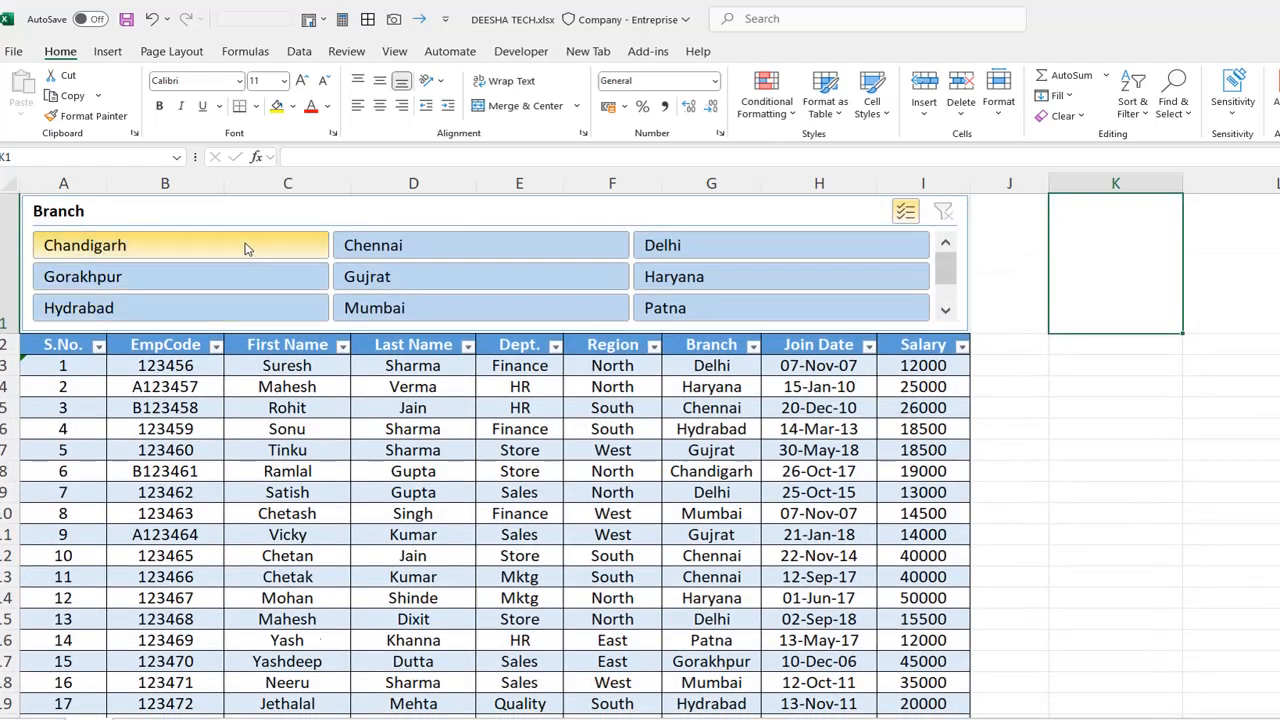
pyautogui.keyDown('ctrl'); pyautogui.click(247, 248); pyautogui.keyUp('ctrl')
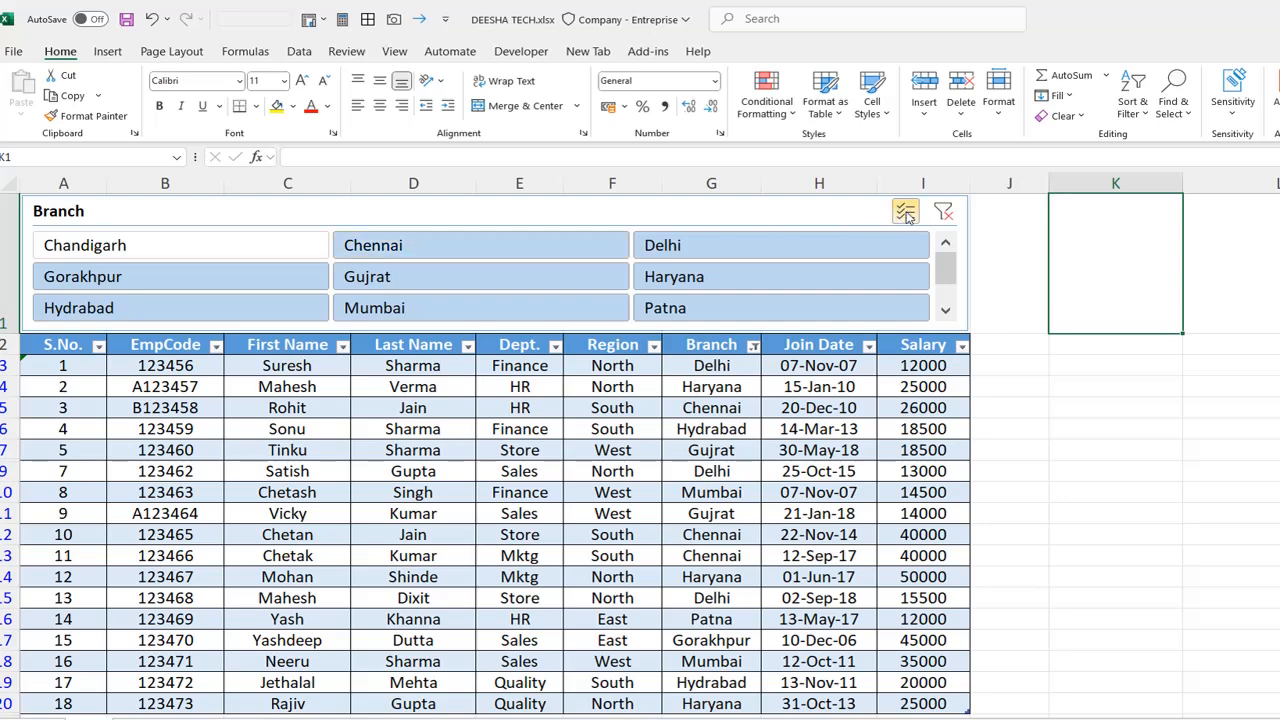
# Turn off multi-select and filter the table singly by Gujrat, Mumbai, Patna, Haryana and Delhi
pyautogui.click(392, 286)
pyautogui.click(396, 311)
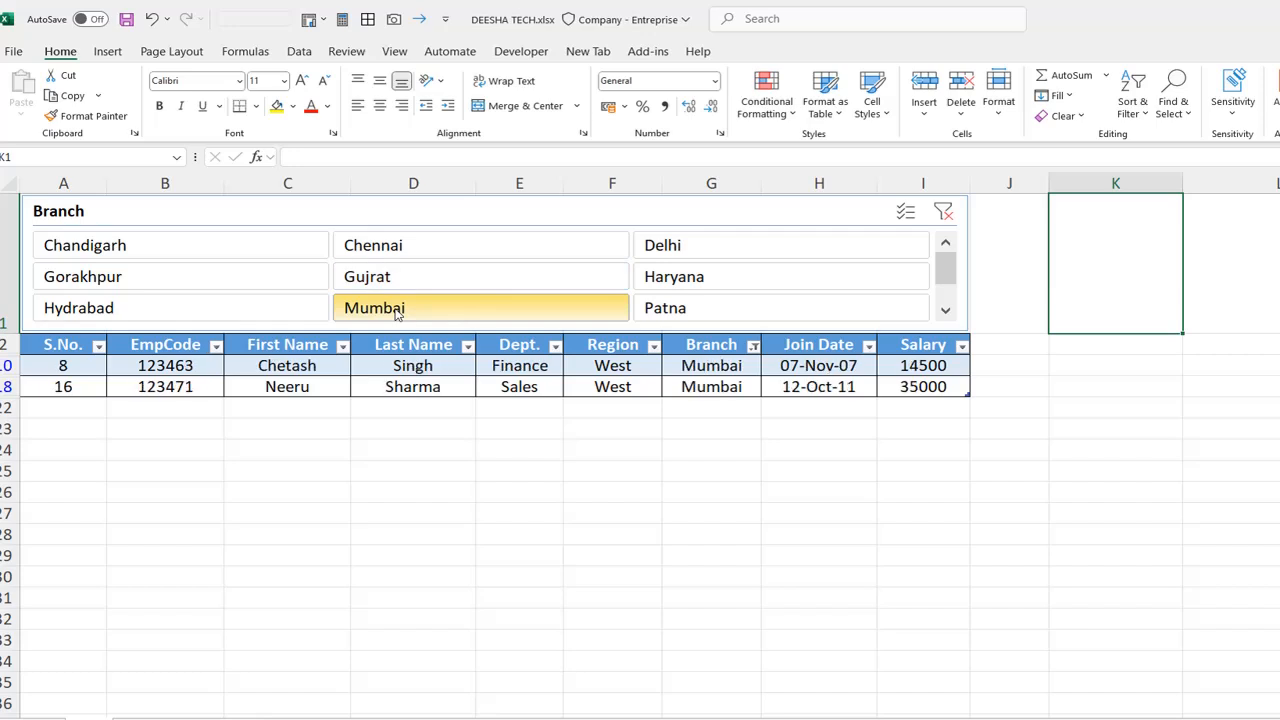
pyautogui.click(674, 308)
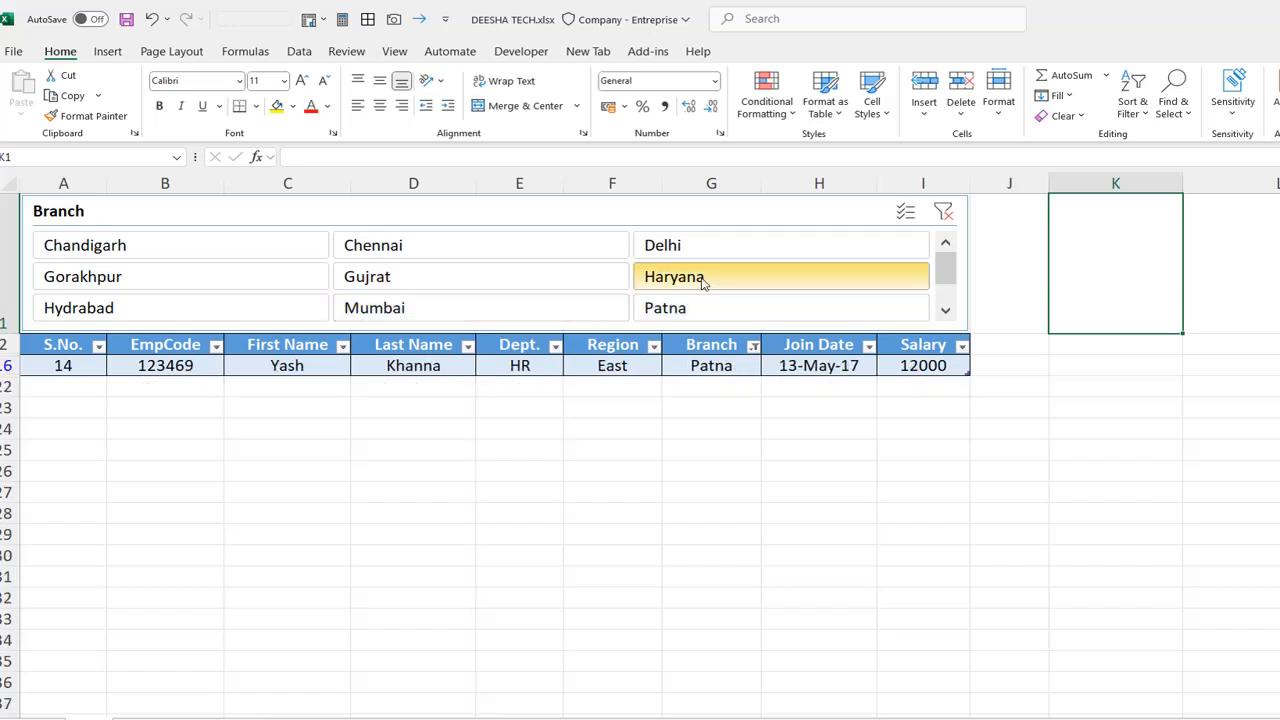
pyautogui.click(700, 280)
pyautogui.click(716, 250)
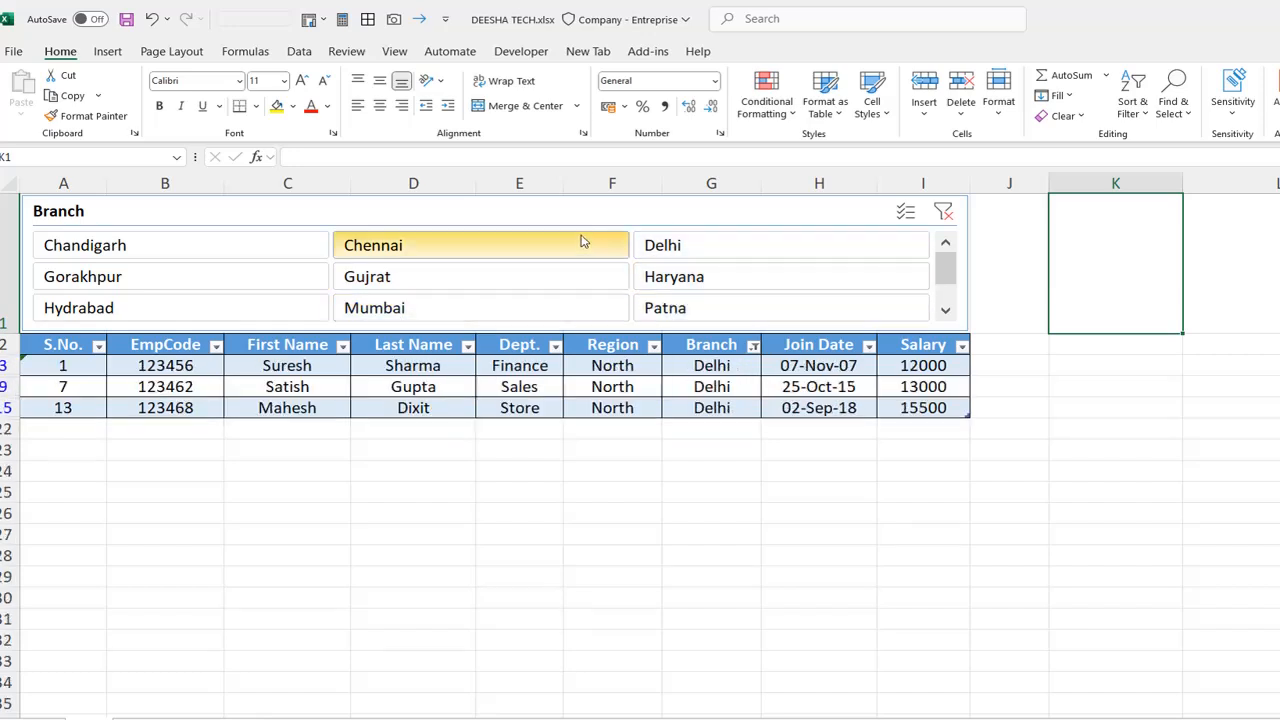
# Filter the table in turn by Chennai, Gujrat, Chandigarh, Gorakhpur, Hydrabad, Mumbai, Gujrat and Chennai
pyautogui.click(578, 244)
pyautogui.click(549, 276)
pyautogui.click(309, 246)
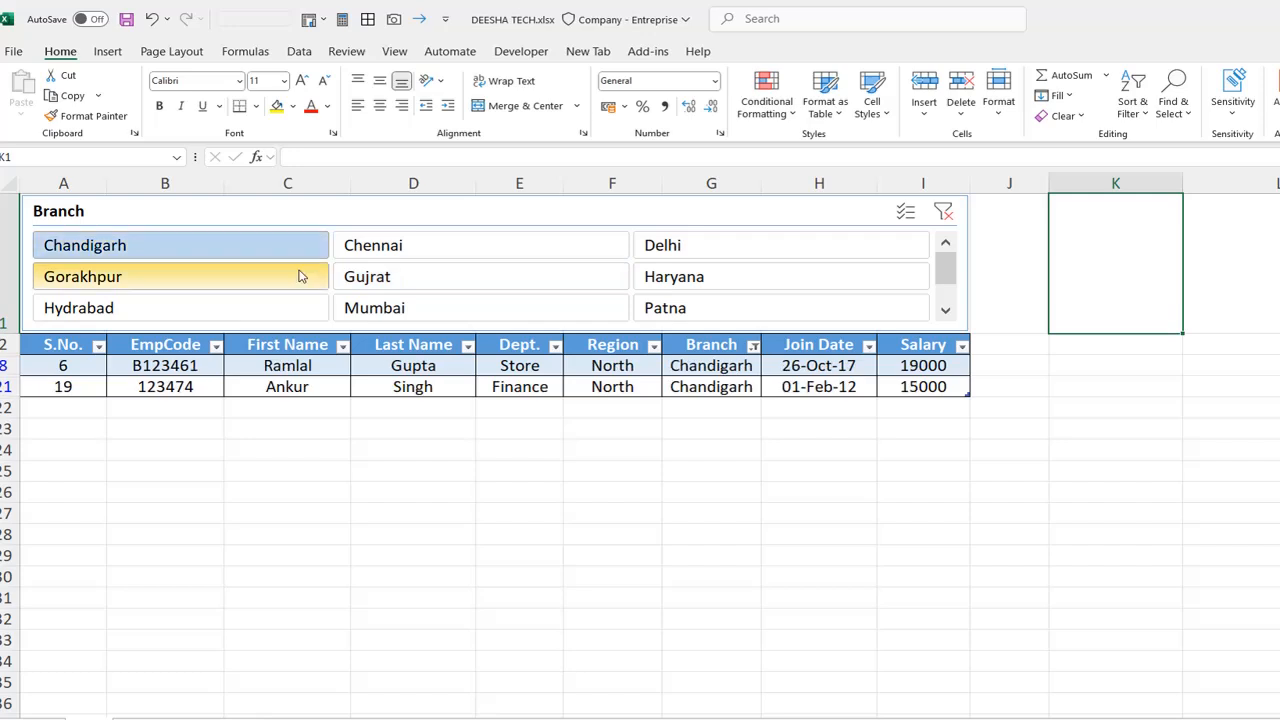
pyautogui.click(300, 279)
pyautogui.click(290, 303)
pyautogui.click(352, 306)
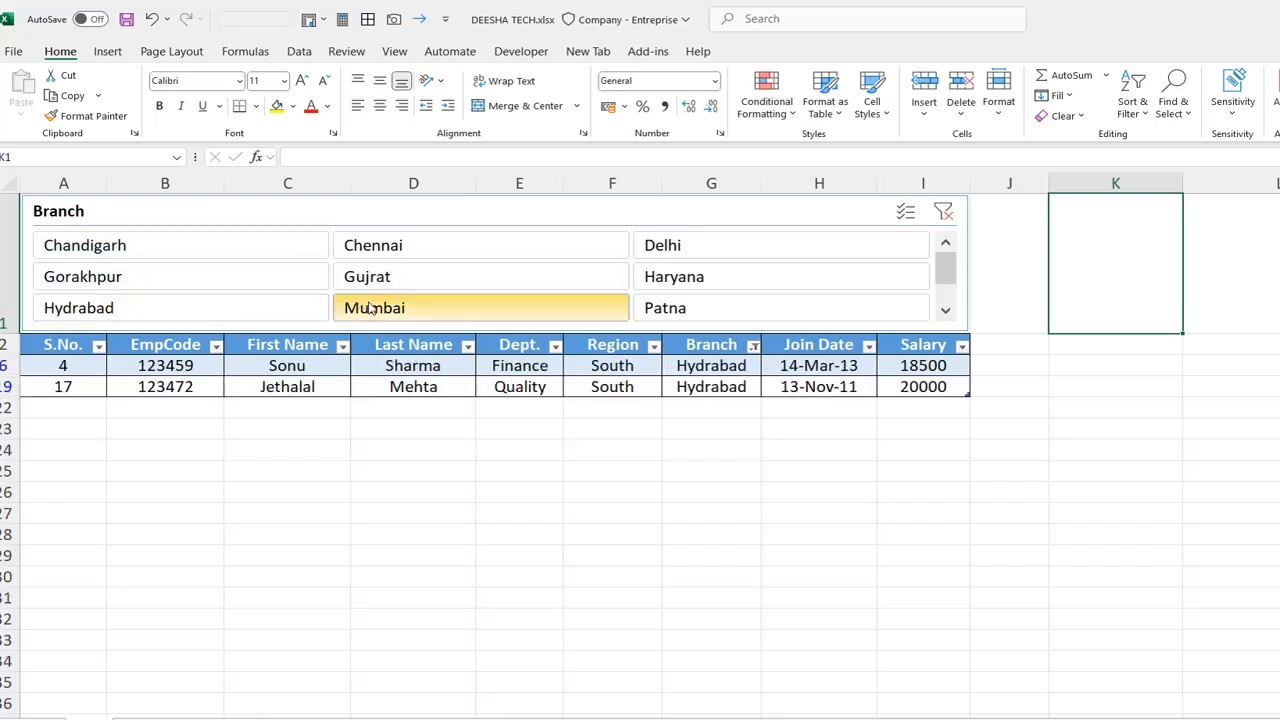
pyautogui.click(398, 285)
pyautogui.click(431, 249)
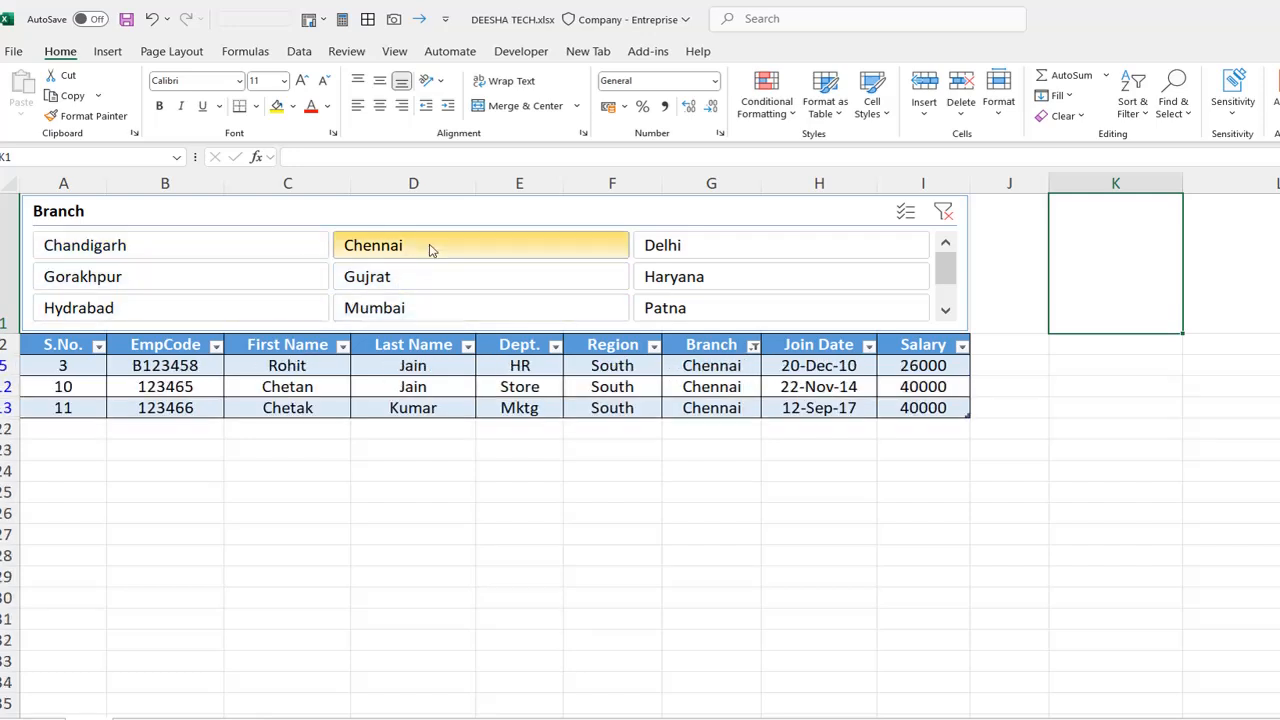
# Switch the single-branch filter repeatedly among Delhi, Chennai, Chandigarh, Gorakhpur, Hydrabad and Haryana, finishing on Gujrat
pyautogui.click(645, 247)
pyautogui.click(529, 246)
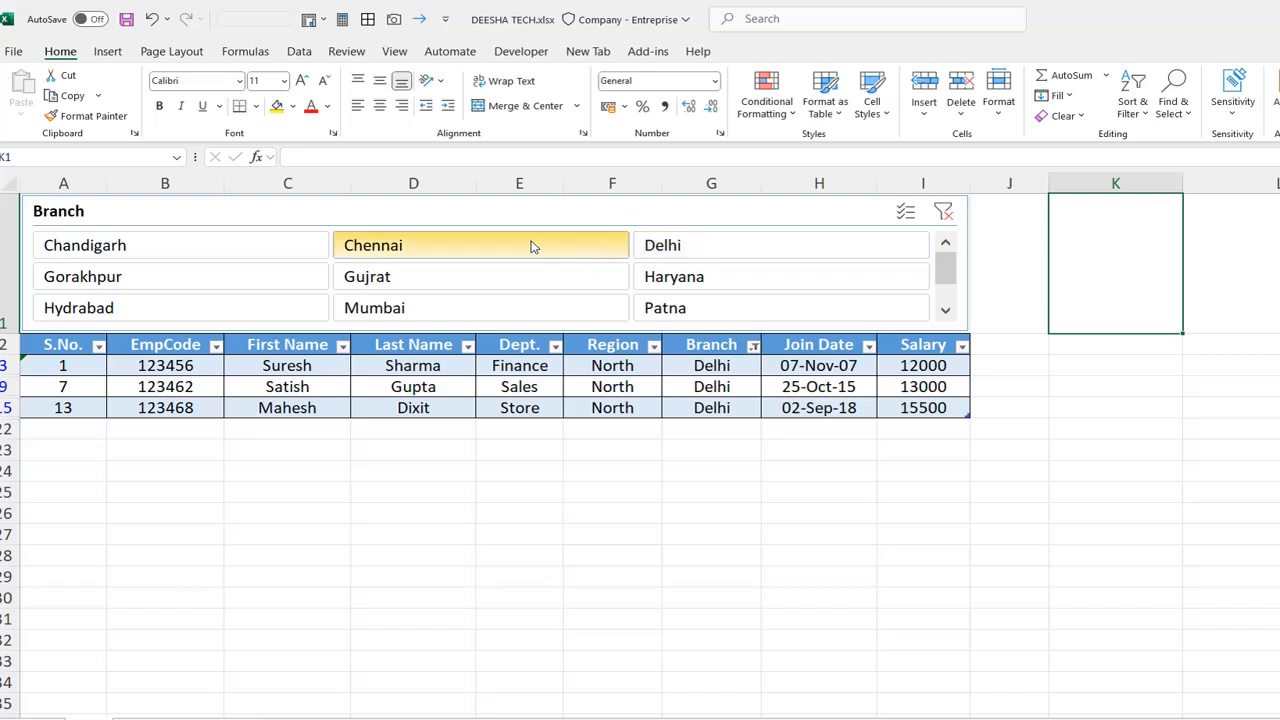
pyautogui.click(292, 243)
pyautogui.click(280, 278)
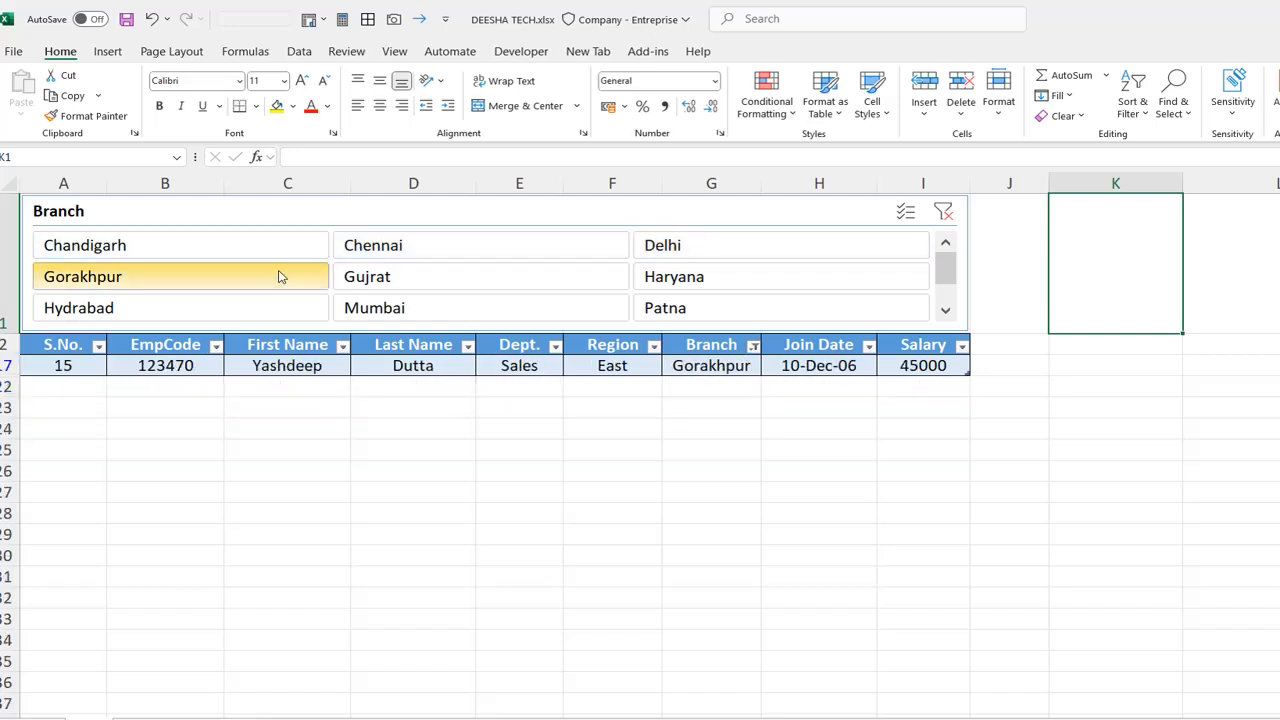
pyautogui.click(280, 308)
pyautogui.click(289, 277)
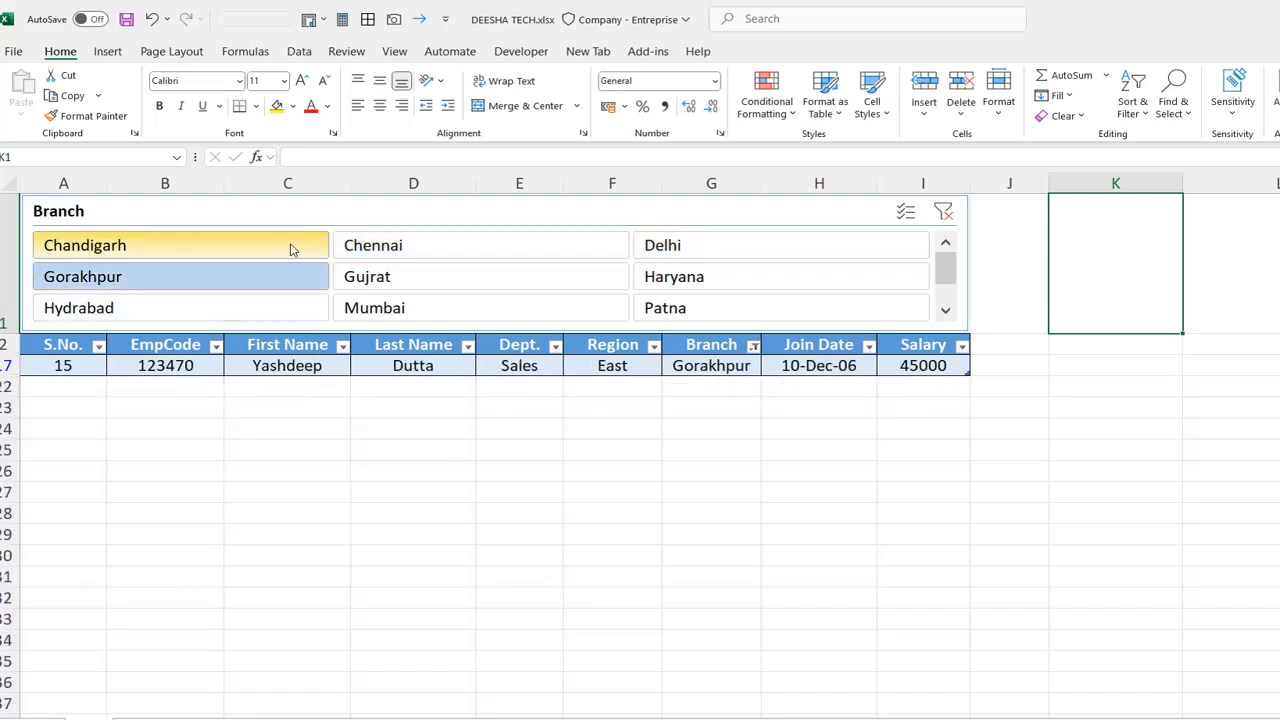
pyautogui.click(292, 245)
pyautogui.click(378, 248)
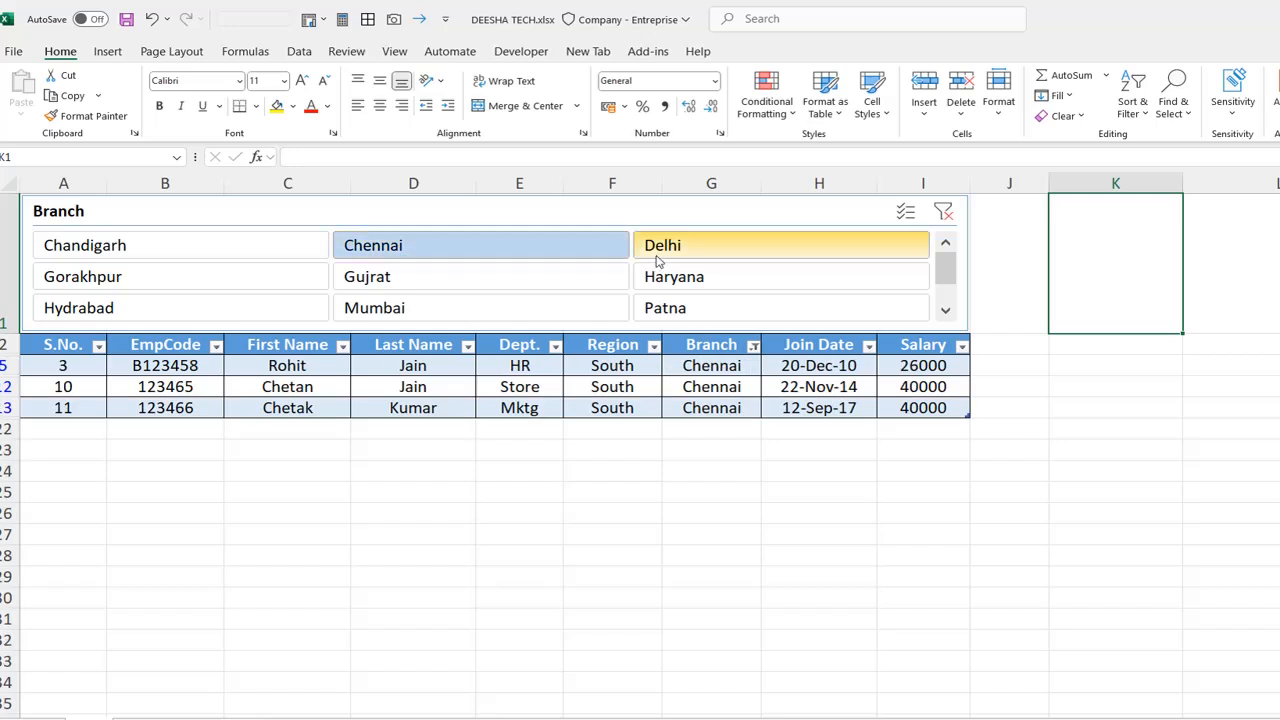
pyautogui.click(685, 247)
pyautogui.click(685, 277)
pyautogui.click(586, 277)
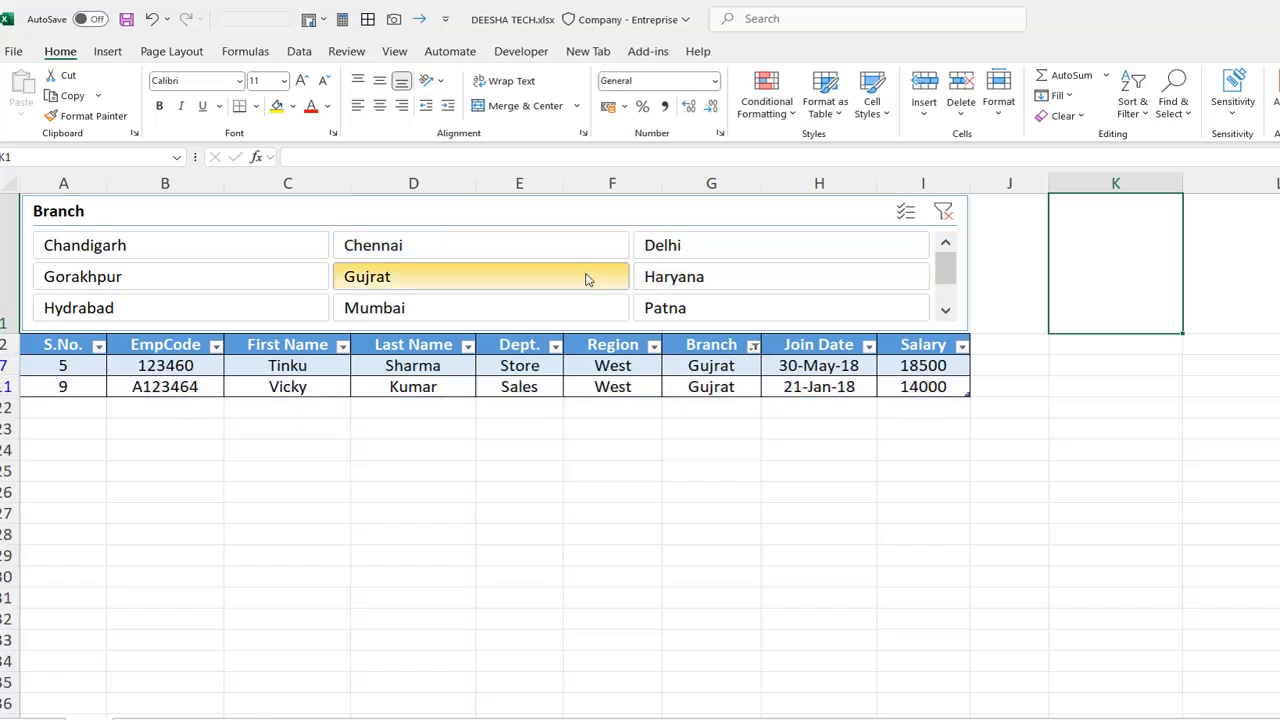
# Apply the grey slicer style to the Branch slicer
pyautogui.click(625, 209)
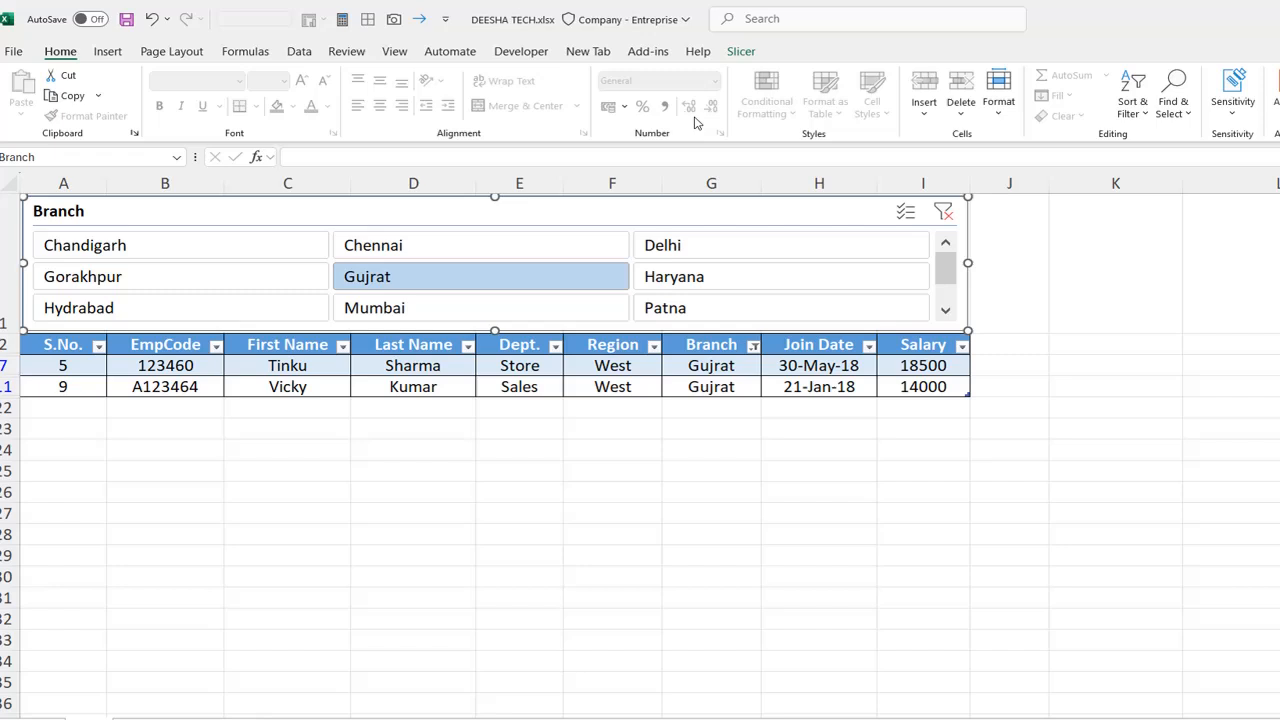
pyautogui.click(741, 52)
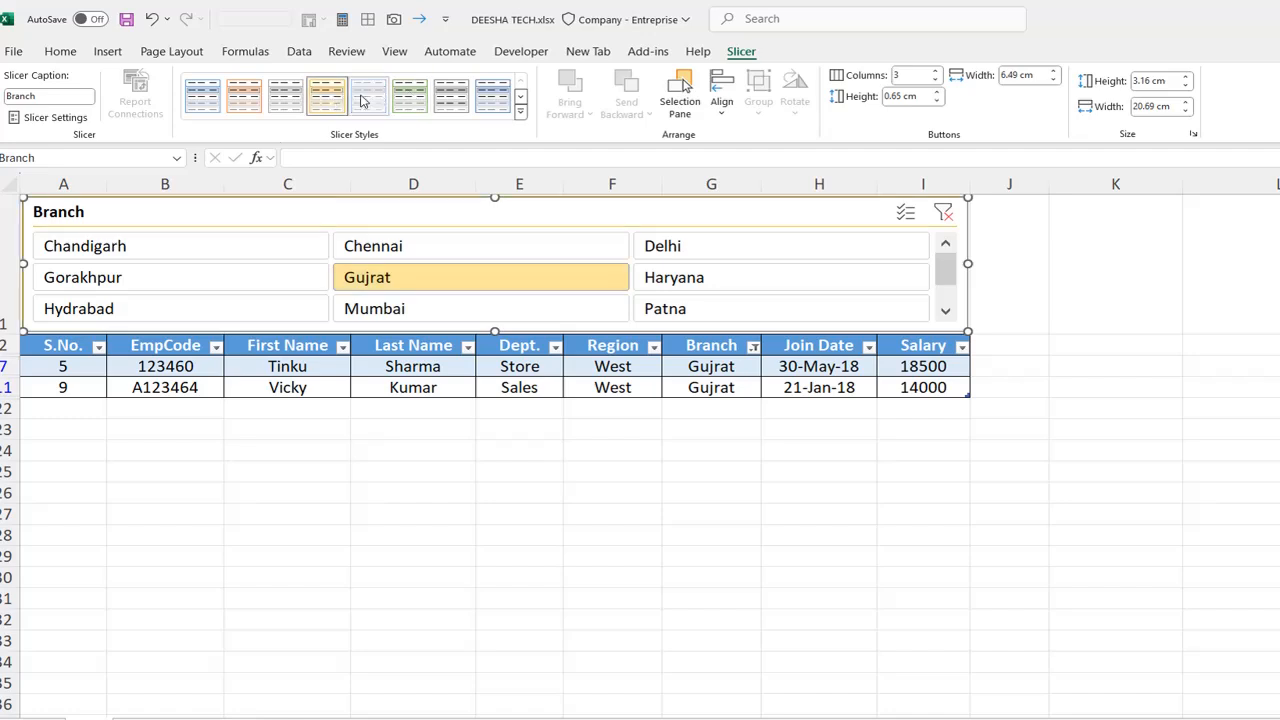
pyautogui.click(447, 100)
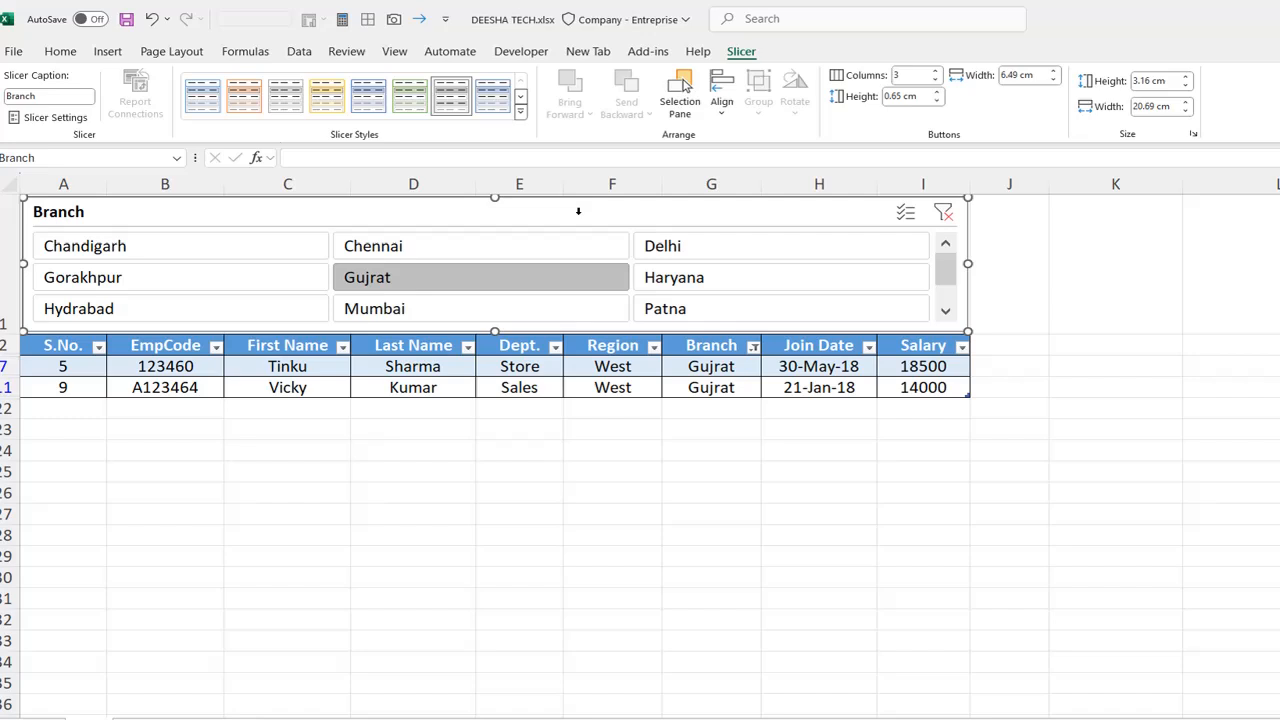
# Test the restyled Branch slicer by filtering on Delhi and Gujrat, leaving the table filtered to Haryana
pyautogui.click(662, 246)
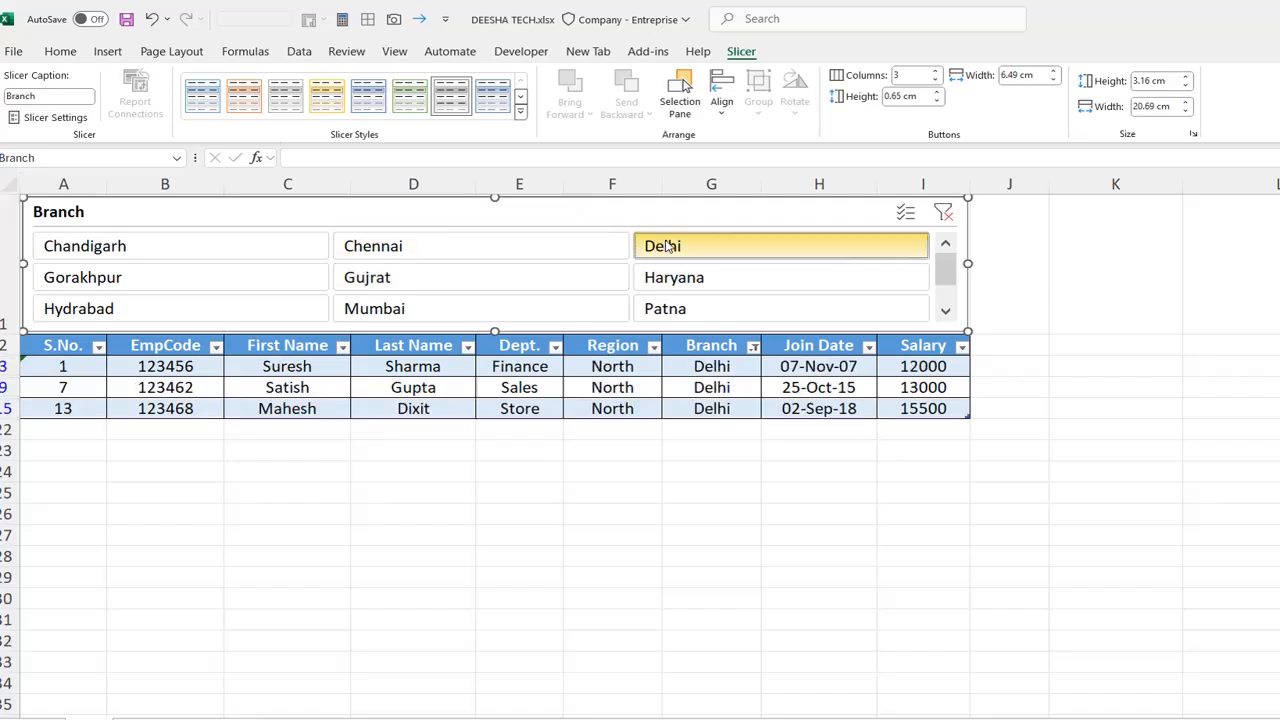
pyautogui.click(523, 277)
pyautogui.click(673, 279)
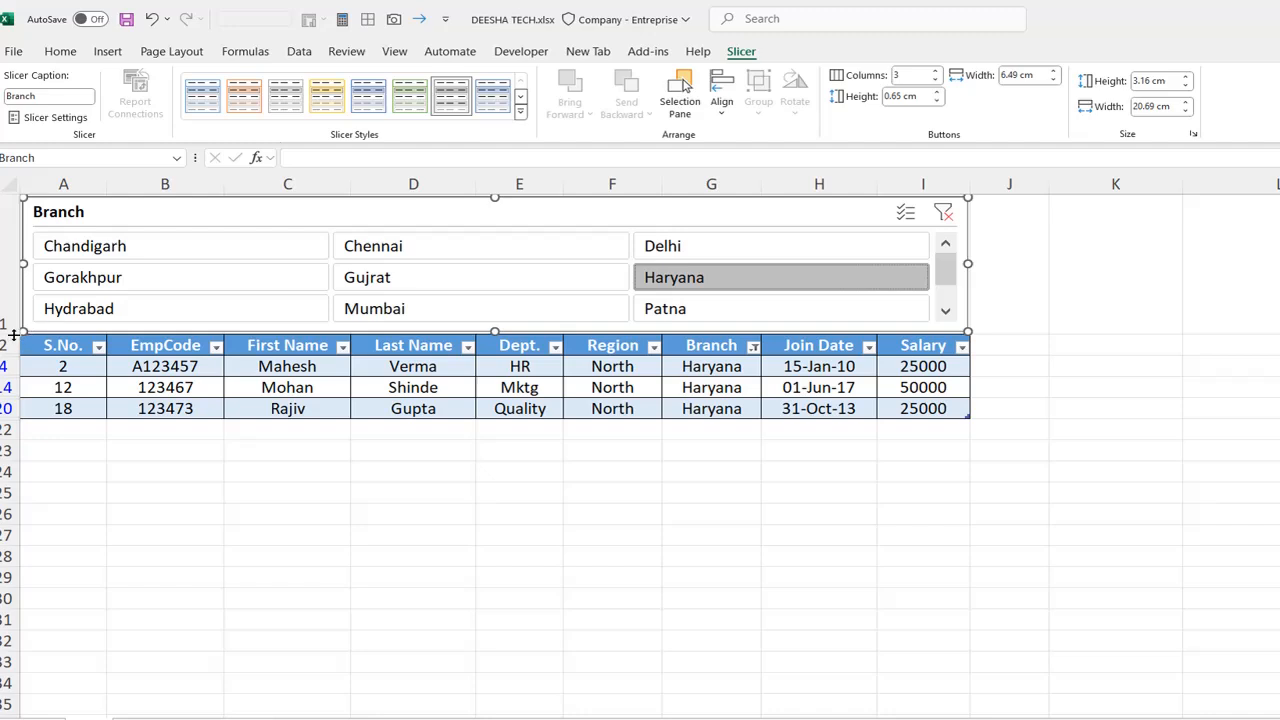
# Increase the height of row 1 to leave extra space between the Branch slicer and the table header
pyautogui.moveTo(12, 334); pyautogui.dragTo(12, 360)
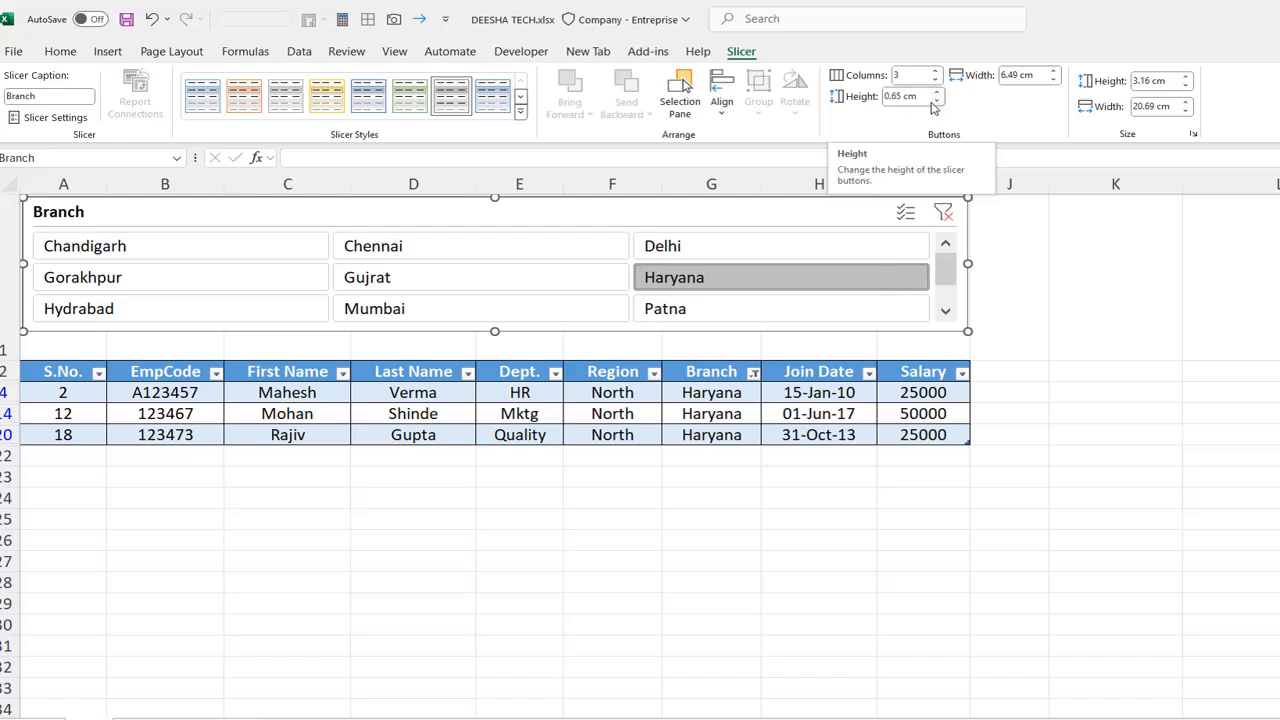
# Increase the button height of the Branch slicer to 1 cm
pyautogui.click(938, 95)
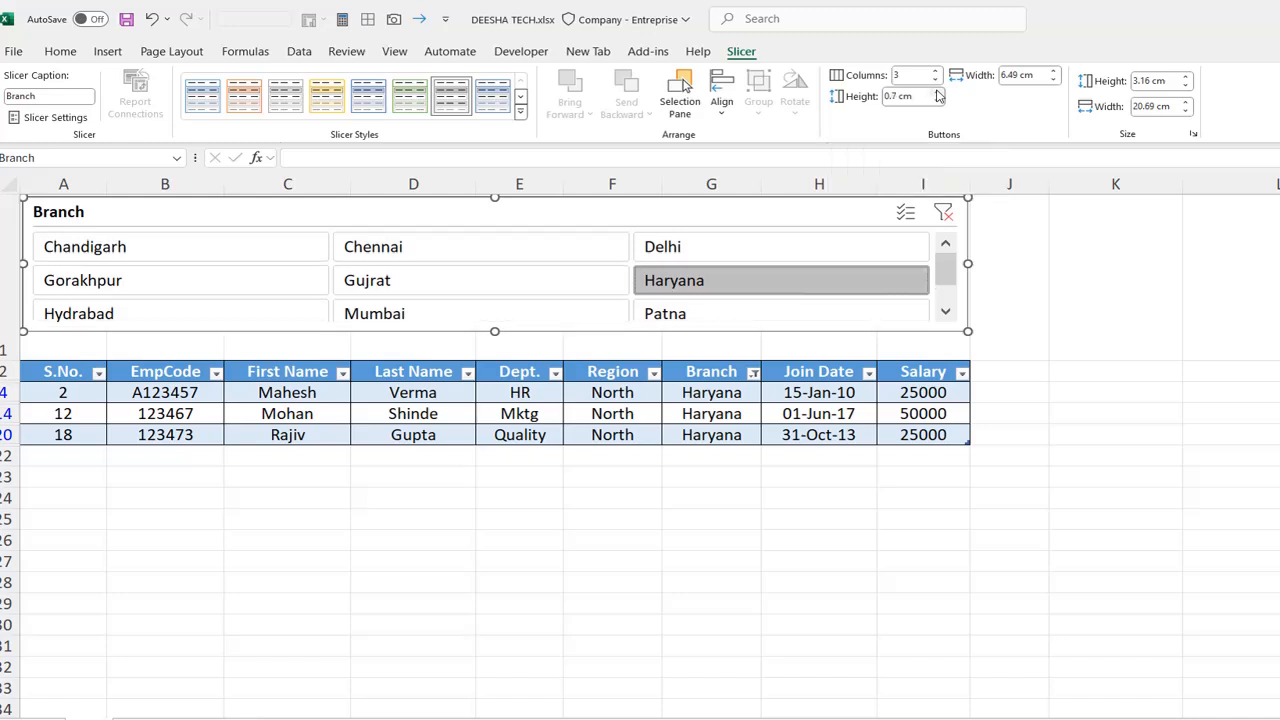
pyautogui.click(938, 93)
pyautogui.click(938, 92)
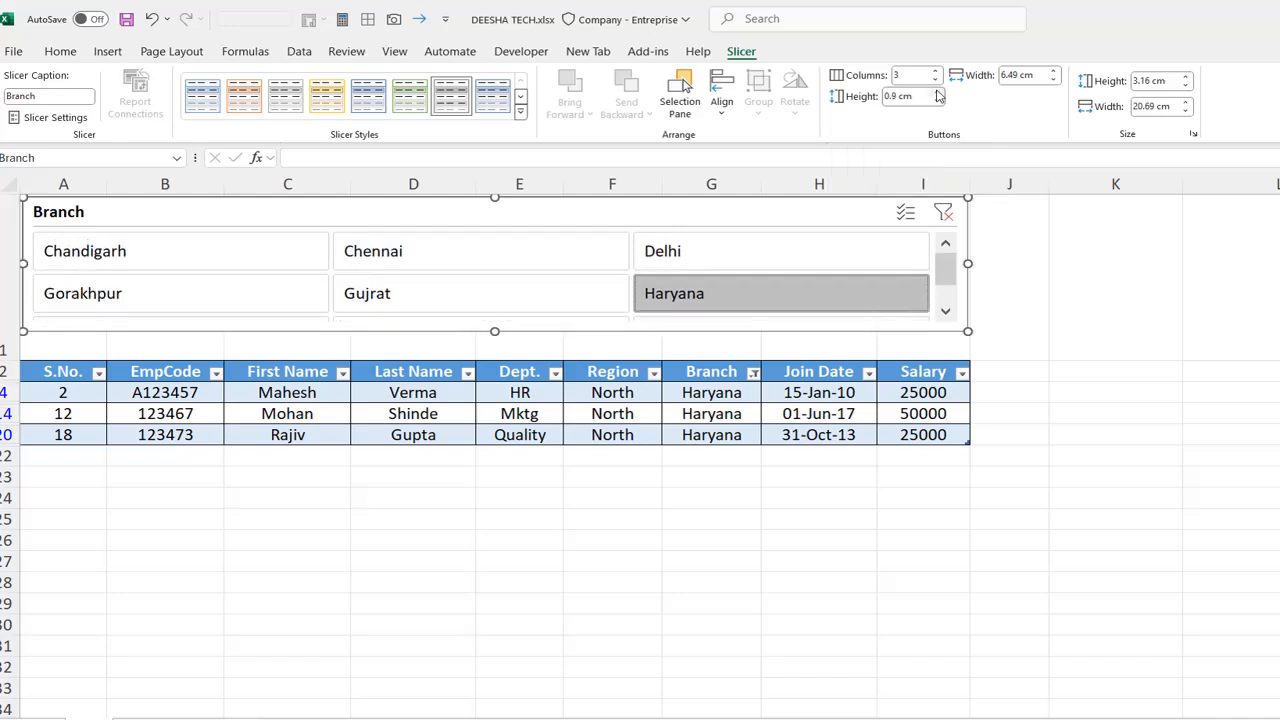
pyautogui.click(938, 92)
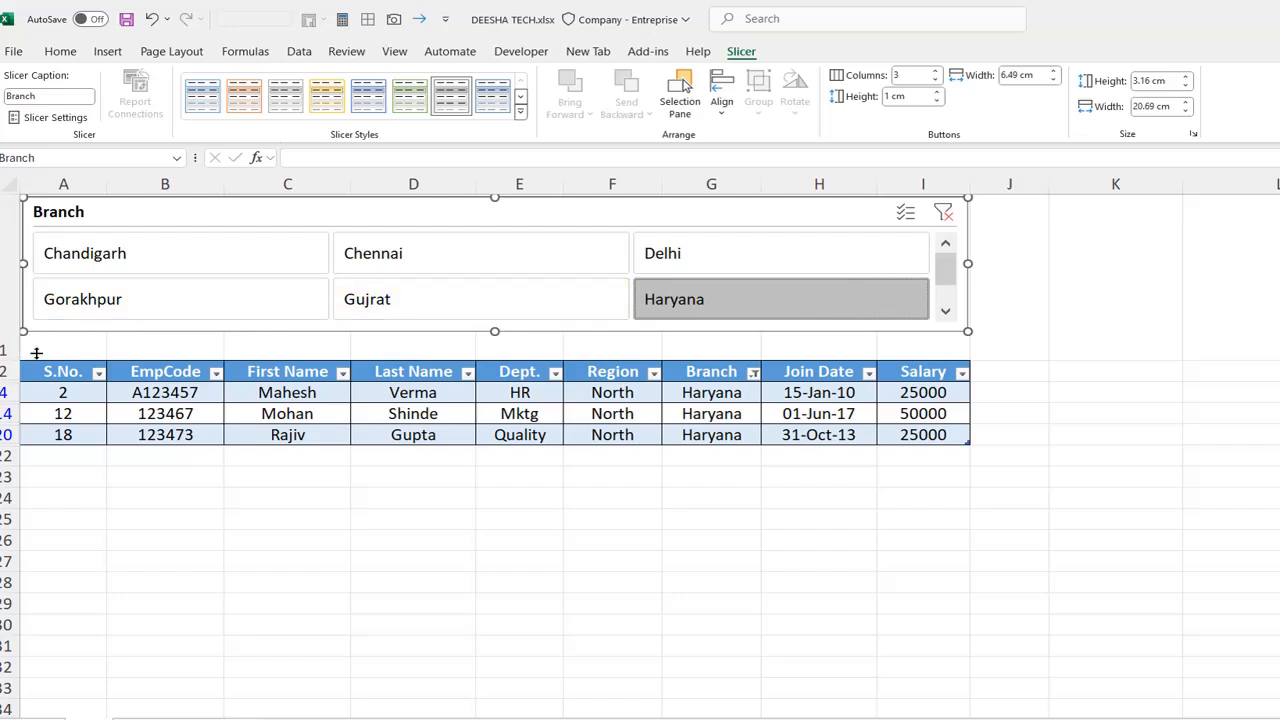
# Set the Branch slicer's button height to 0.7 cm and stretch the slicer downward to a height of 3.5 cm
pyautogui.click(937, 101)
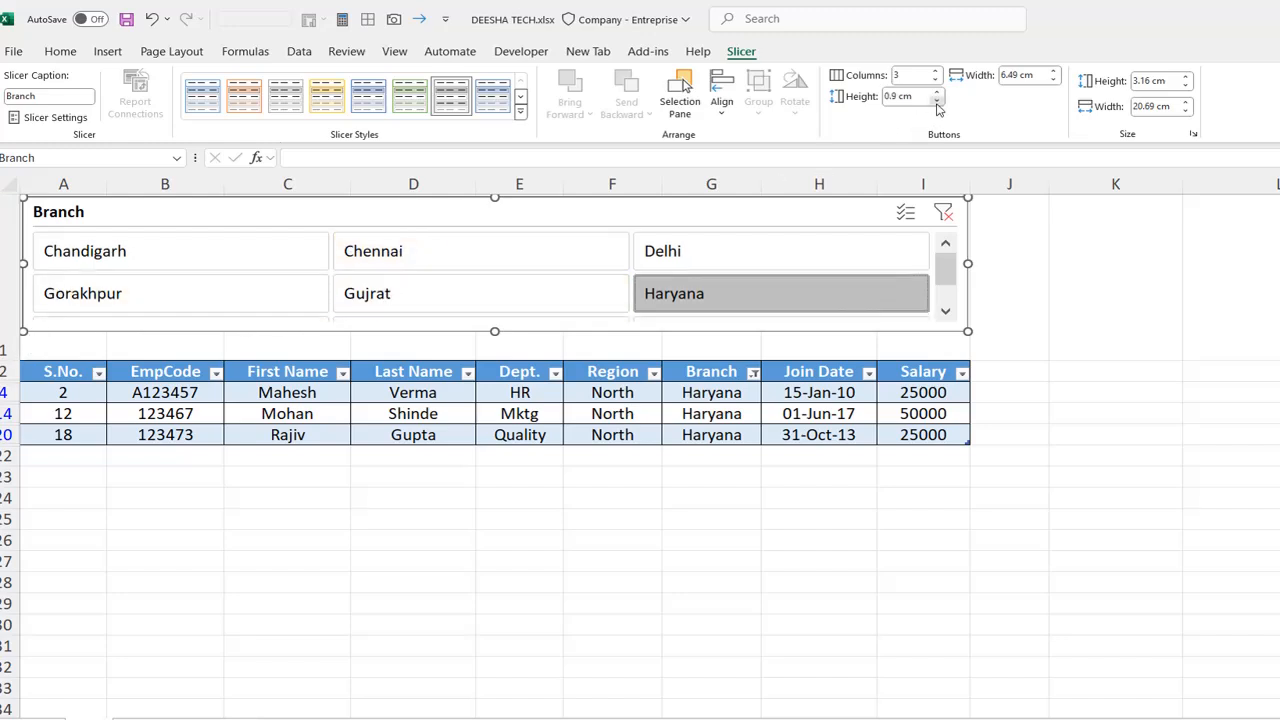
pyautogui.click(937, 101)
pyautogui.click(937, 101)
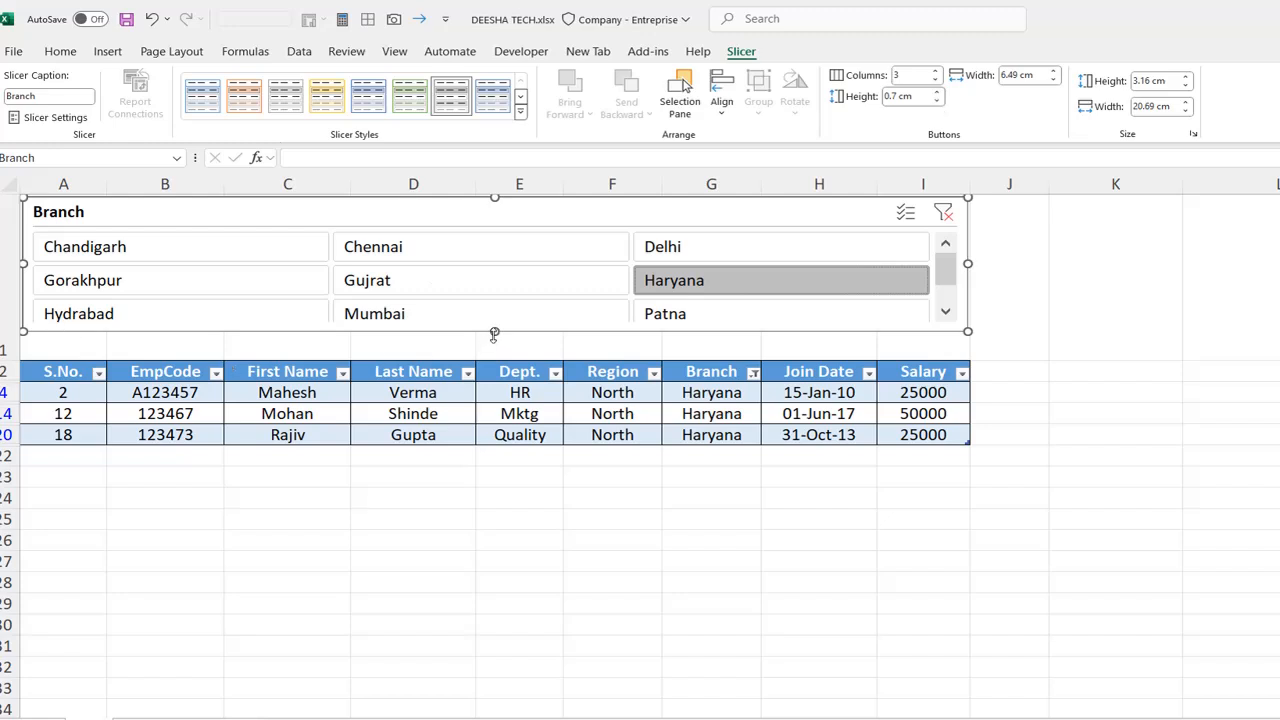
pyautogui.moveTo(494, 334); pyautogui.dragTo(494, 346)
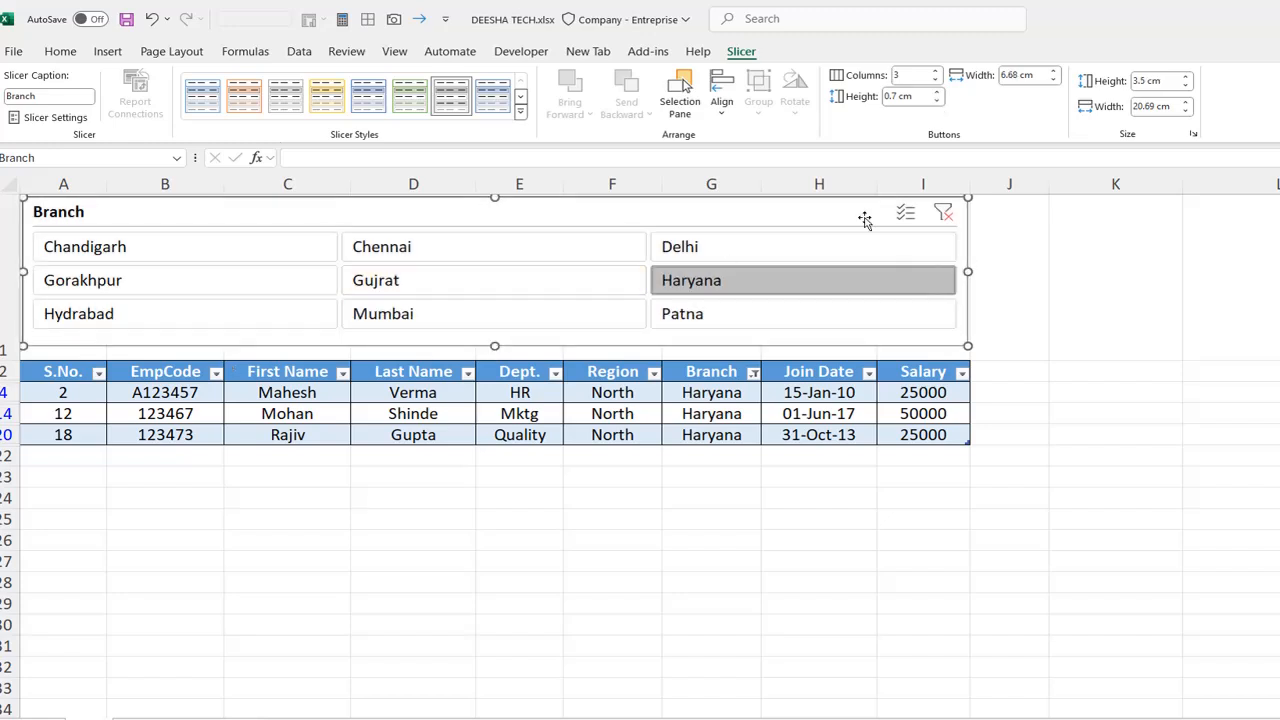
# Set the overall width of the Branch slicer to 20.8 cm
pyautogui.click(1188, 103)
pyautogui.click(1188, 103)
pyautogui.click(1188, 103)
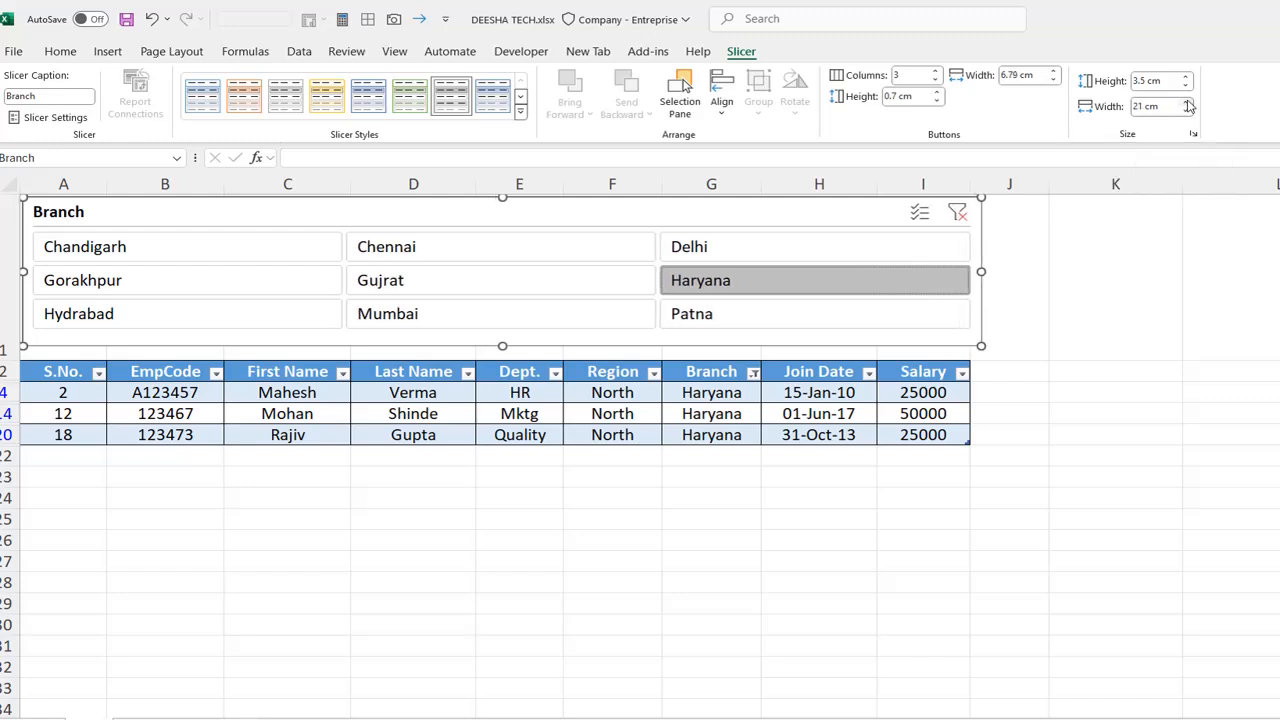
pyautogui.click(1188, 103)
pyautogui.click(1187, 110)
pyautogui.click(1187, 110)
pyautogui.click(1187, 110)
pyautogui.click(1187, 110)
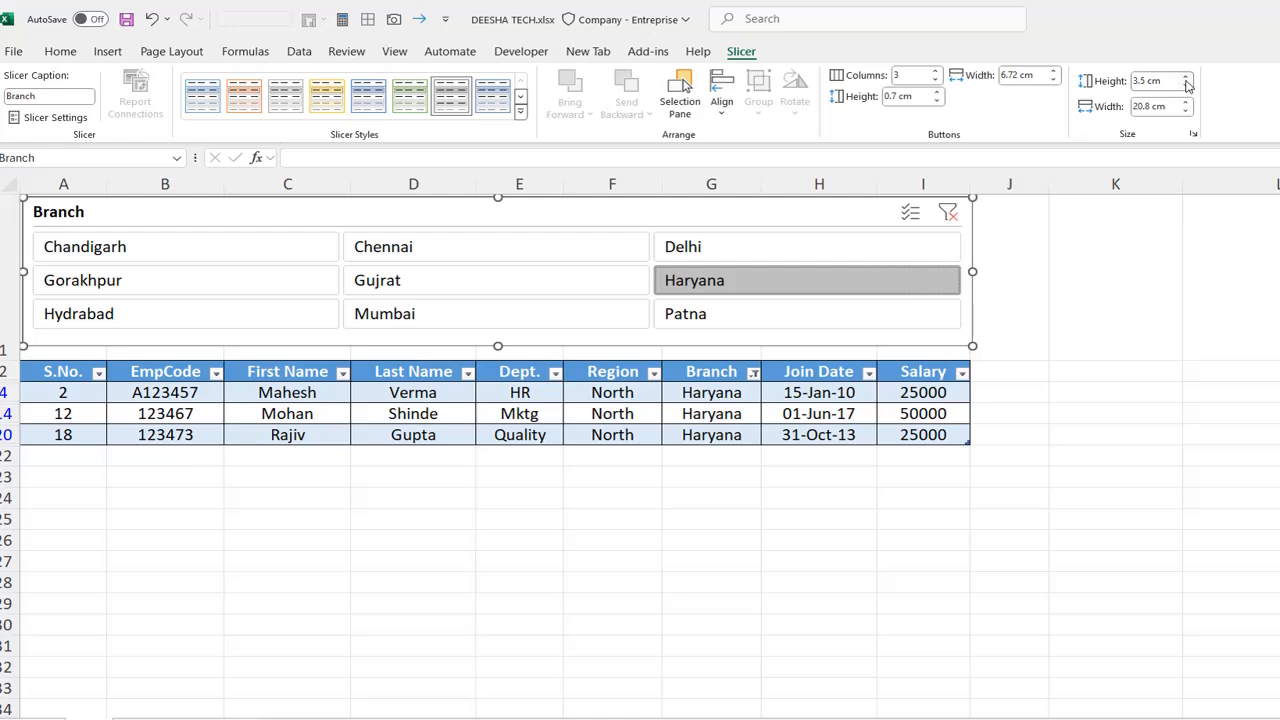
# Set the Branch slicer's overall height to 3.8 cm and its button height to 0.8 cm, then deselect it
pyautogui.click(1186, 77)
pyautogui.click(1186, 77)
pyautogui.click(1186, 77)
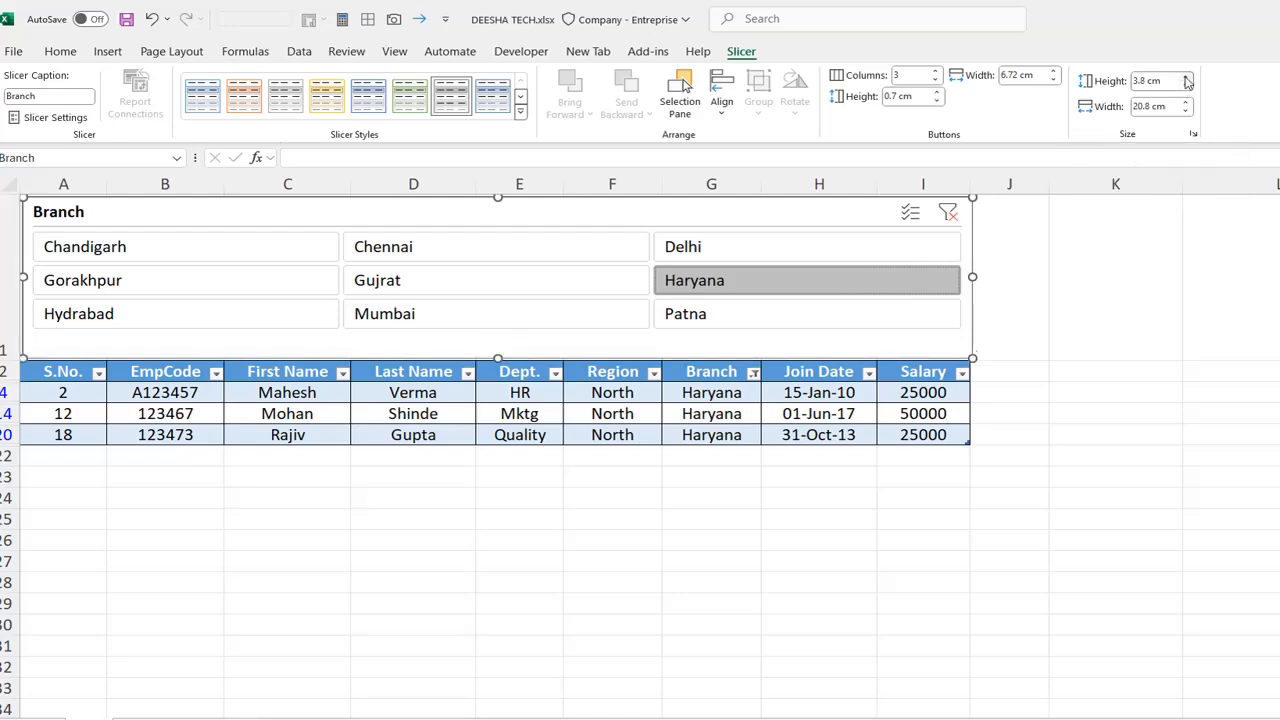
pyautogui.click(935, 91)
pyautogui.click(935, 91)
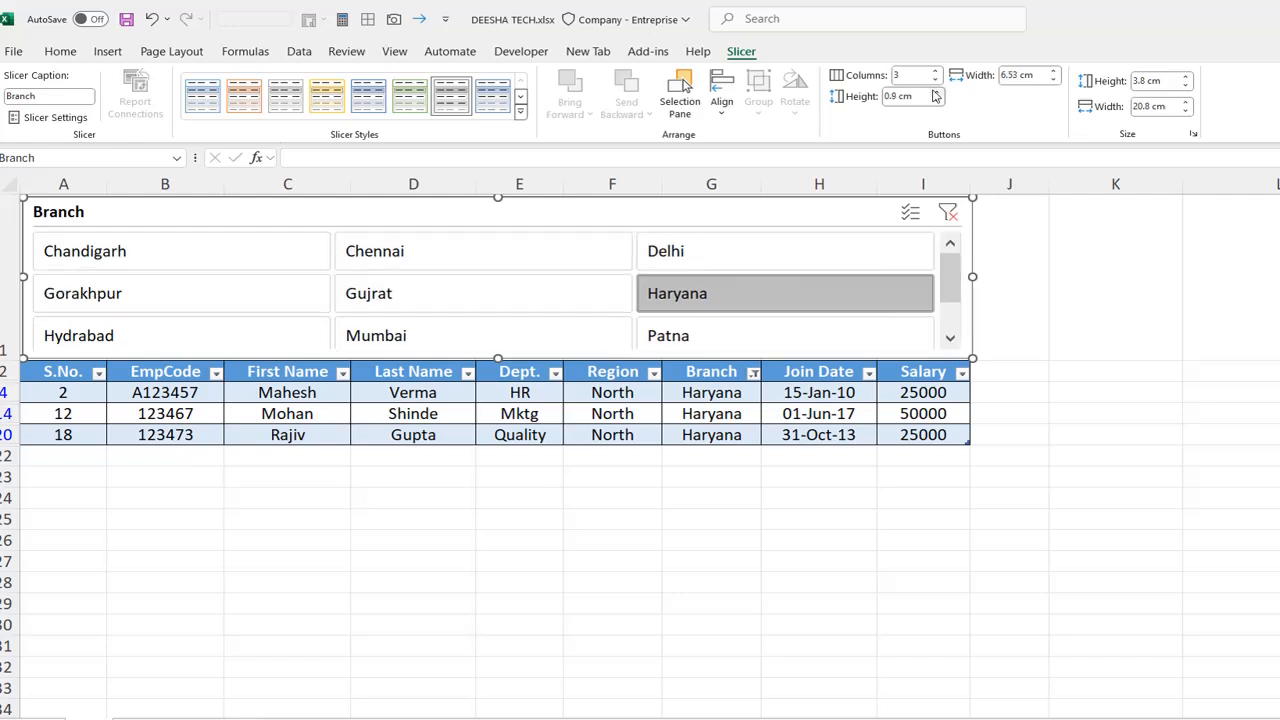
pyautogui.click(937, 106)
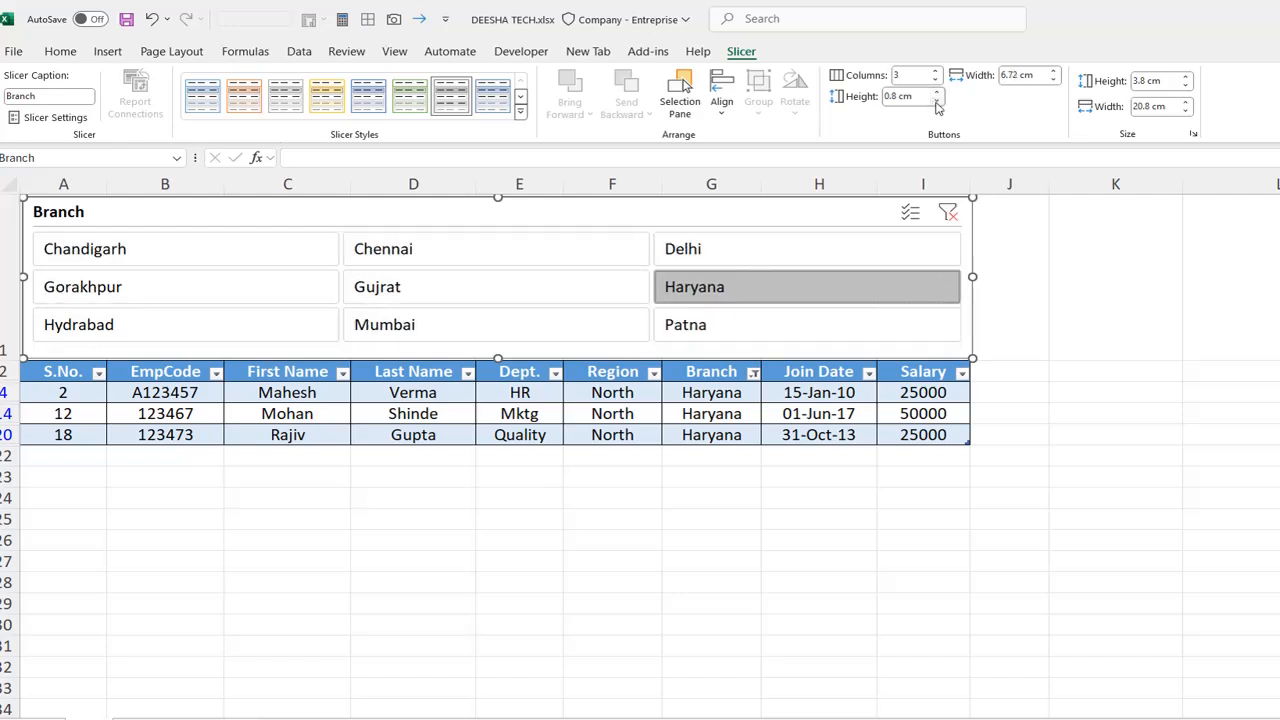
pyautogui.click(1038, 452)
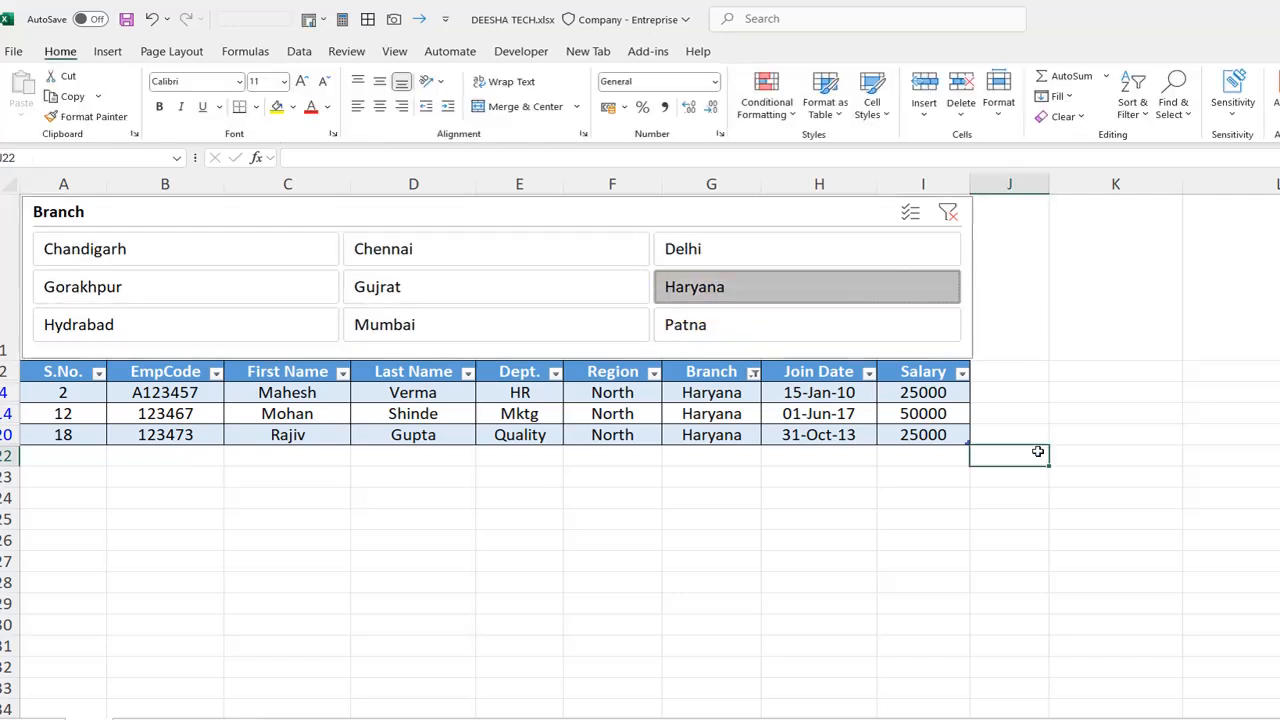
# Narrow the Branch slicer slightly to align its right edge with the table, and filter the records to Chennai
pyautogui.click(971, 215)
pyautogui.click(966, 214)
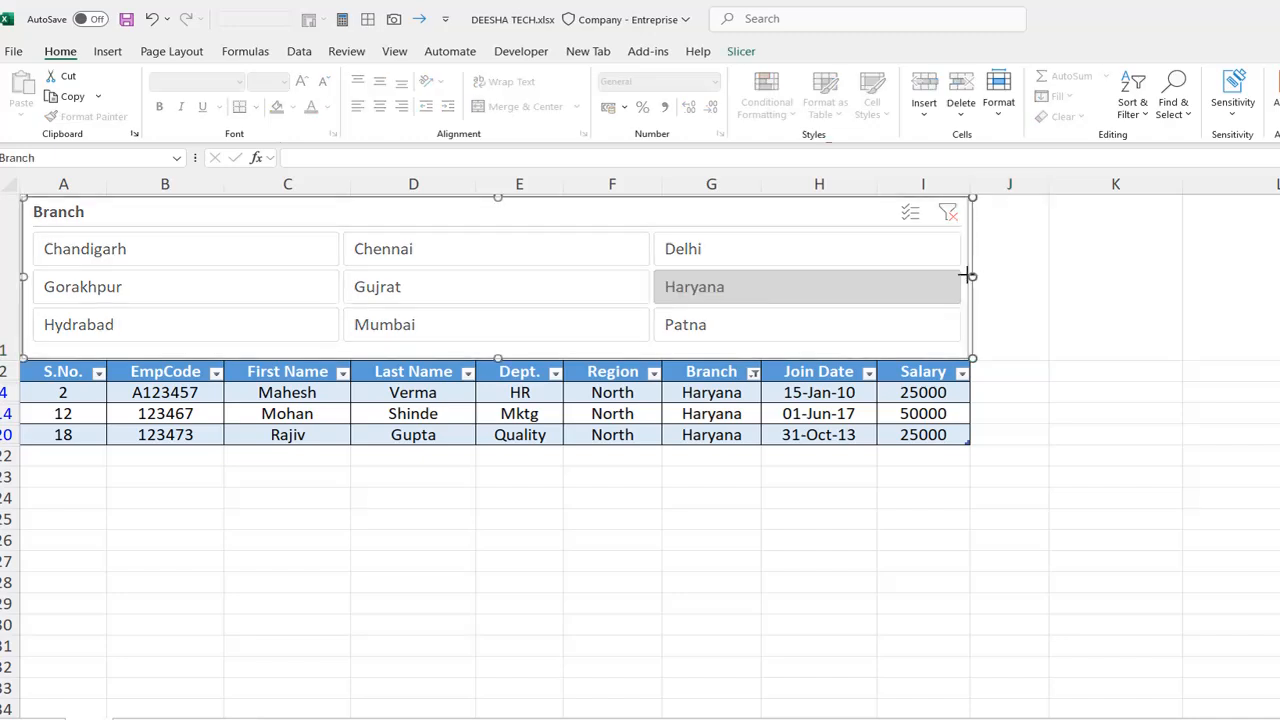
pyautogui.click(1086, 274)
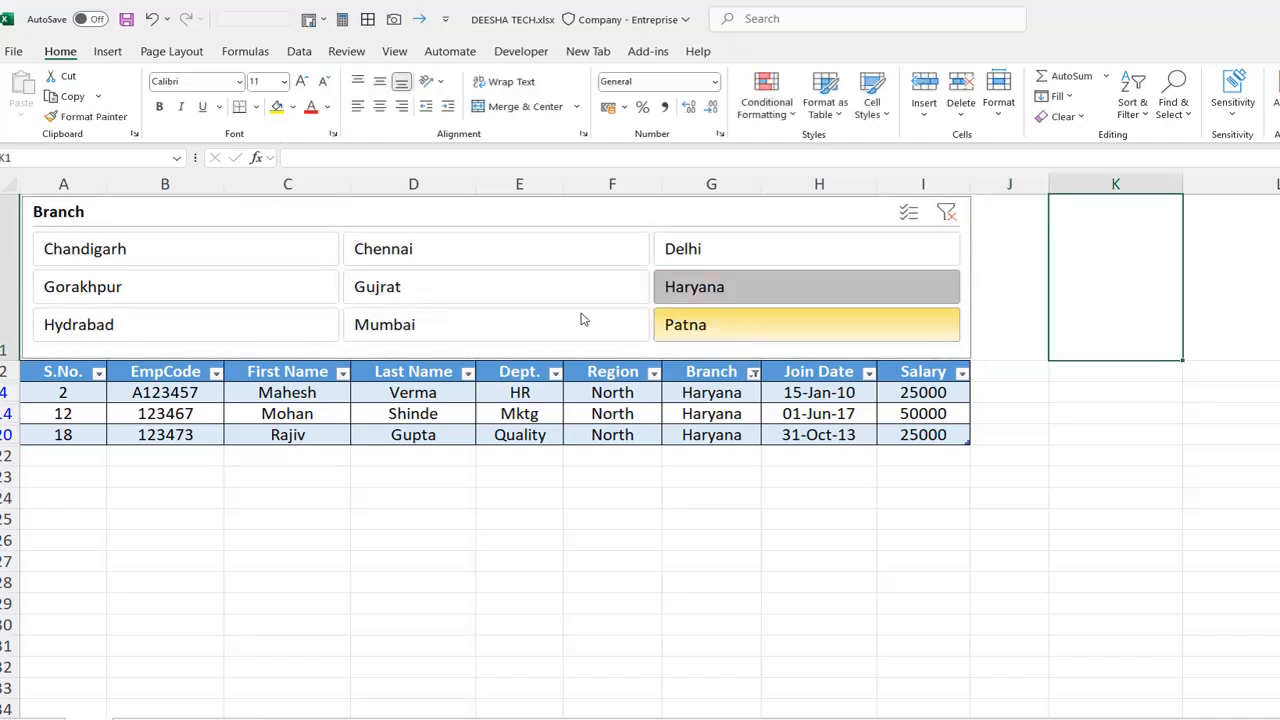
pyautogui.click(559, 267)
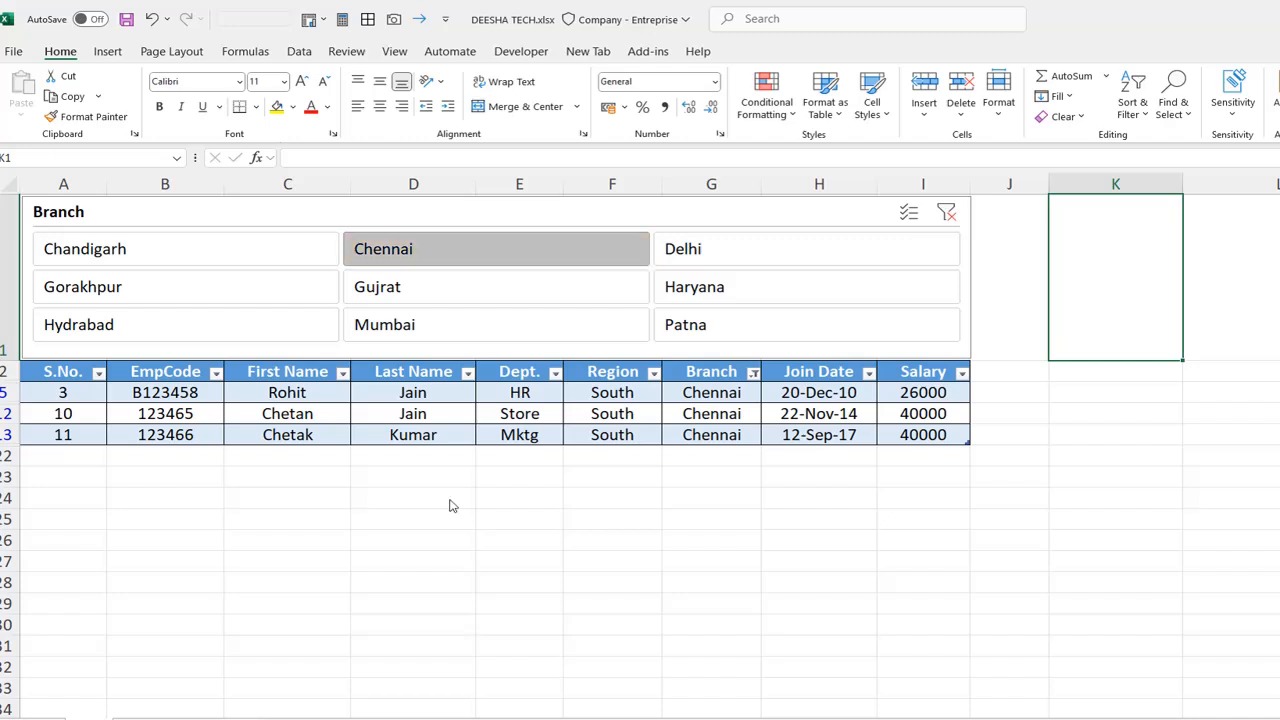
pyautogui.click(440, 538)
pyautogui.click(287, 493)
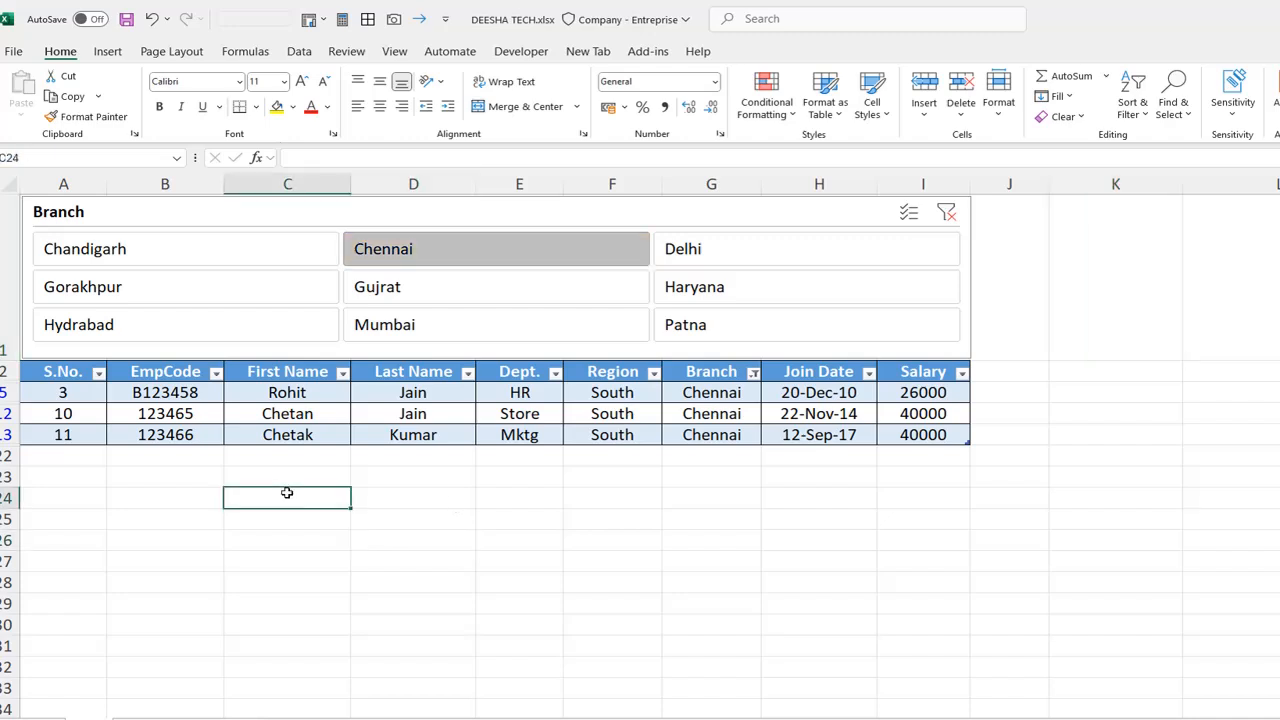
pyautogui.click(435, 497)
pyautogui.click(527, 471)
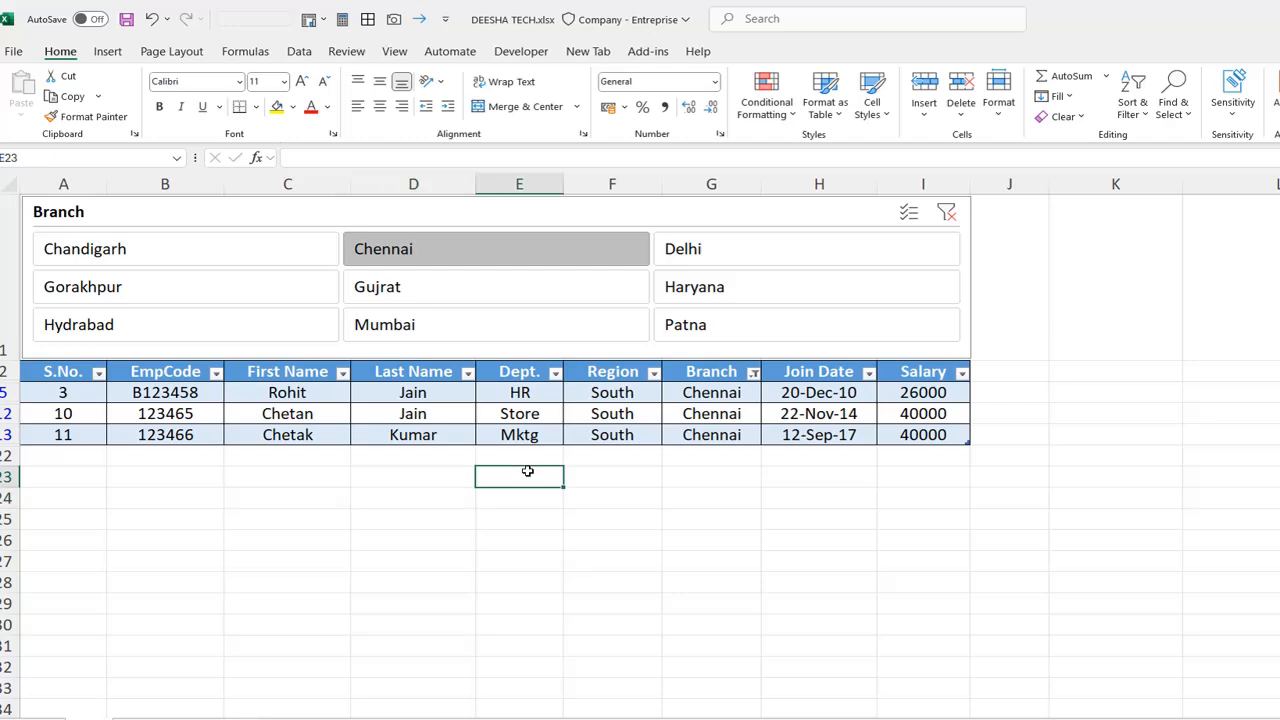
pyautogui.click(605, 477)
pyautogui.click(694, 478)
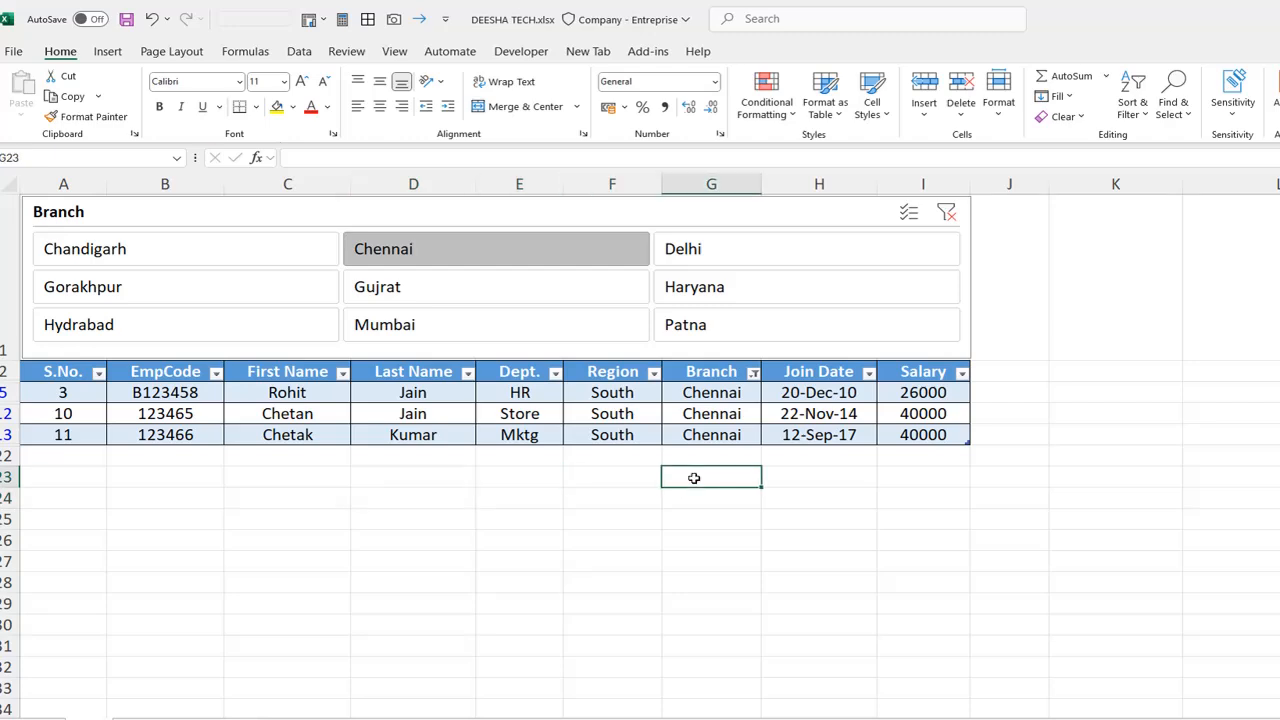
pyautogui.click(600, 468)
pyautogui.click(514, 477)
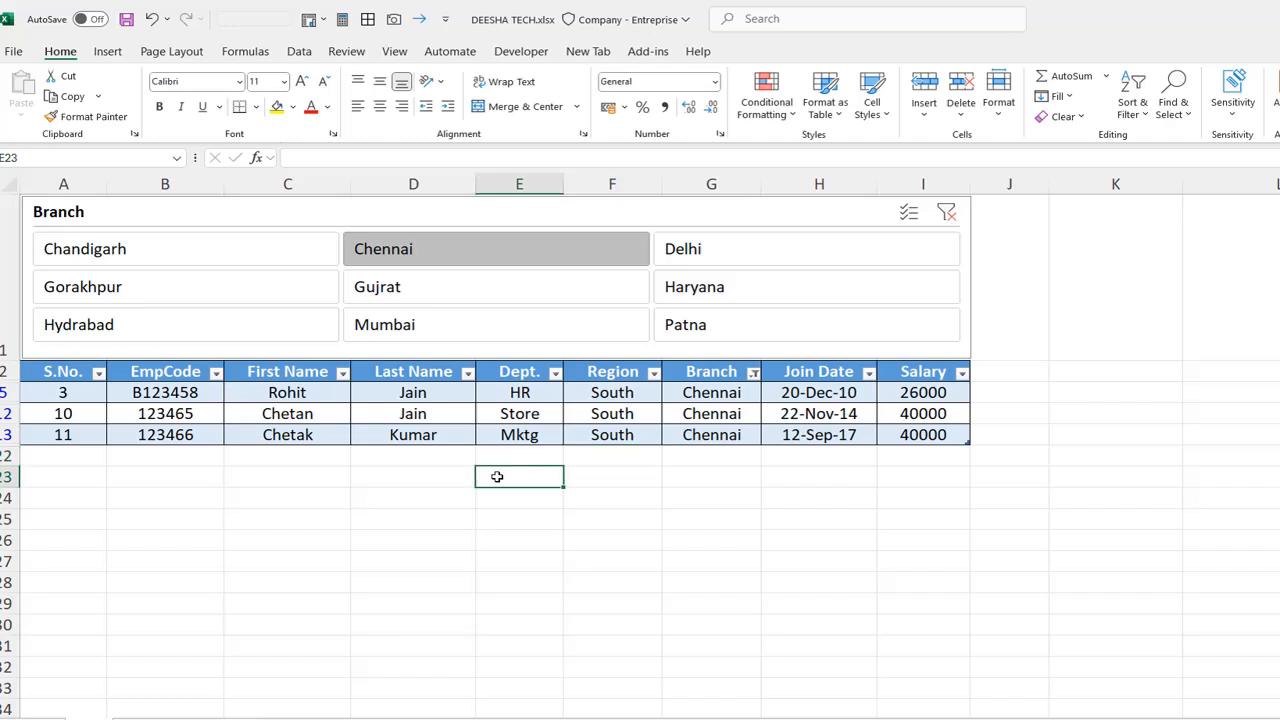
pyautogui.click(466, 477)
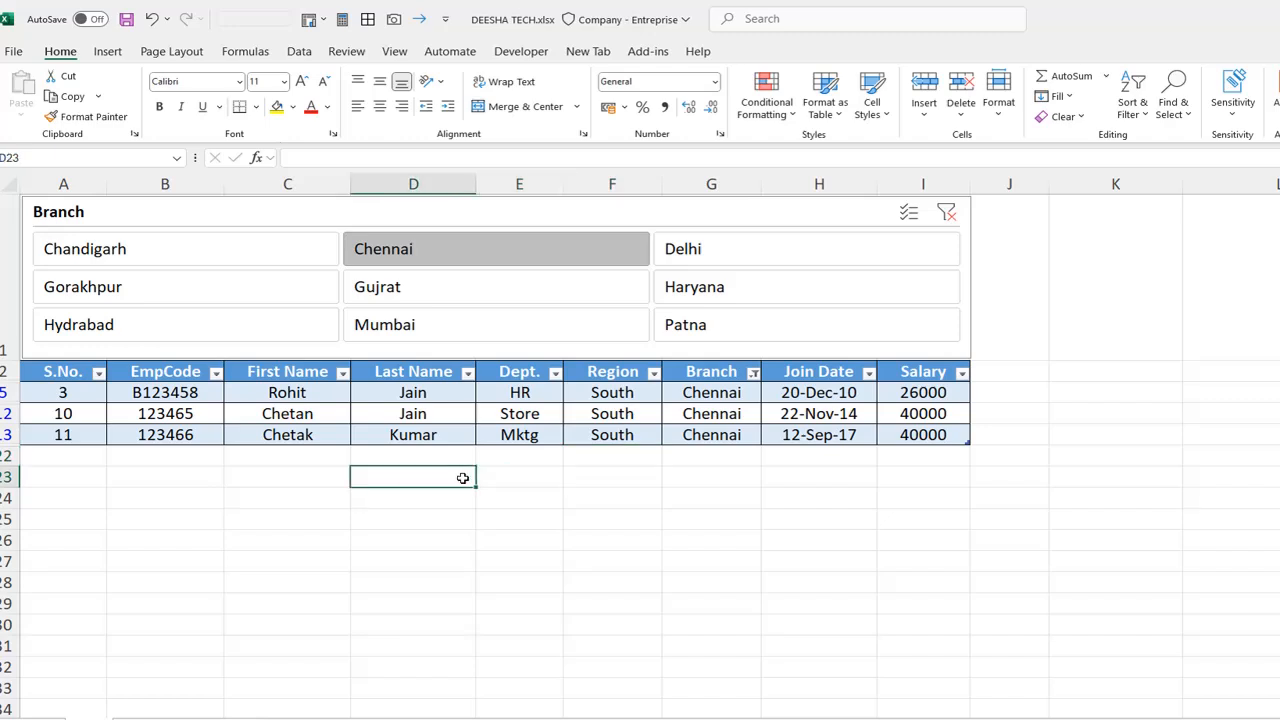
pyautogui.click(527, 484)
pyautogui.click(598, 491)
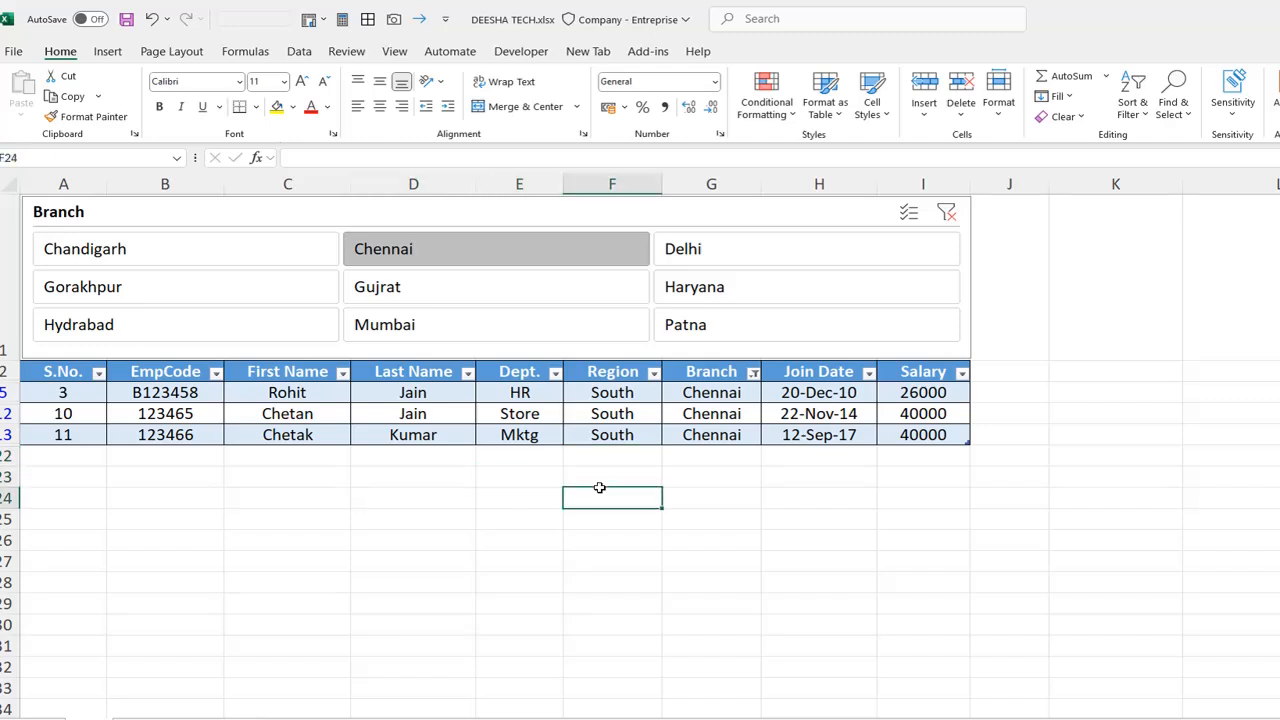
pyautogui.click(709, 473)
pyautogui.click(623, 474)
pyautogui.click(424, 487)
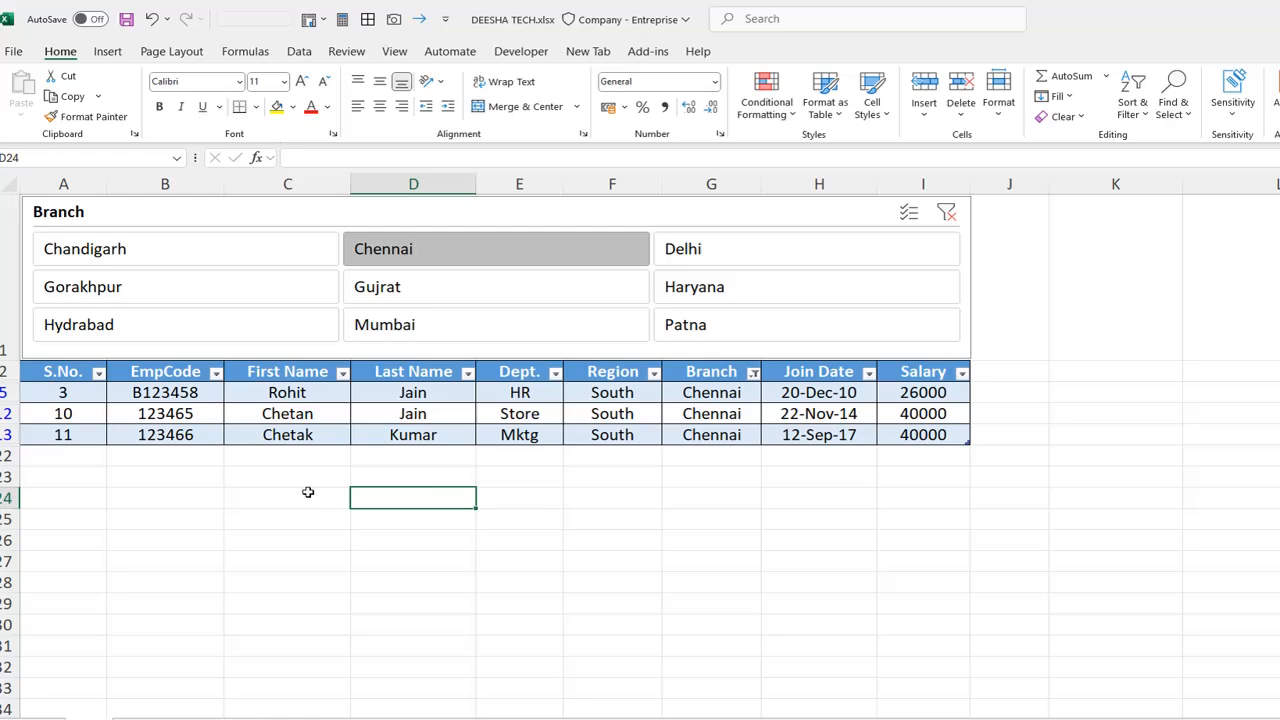